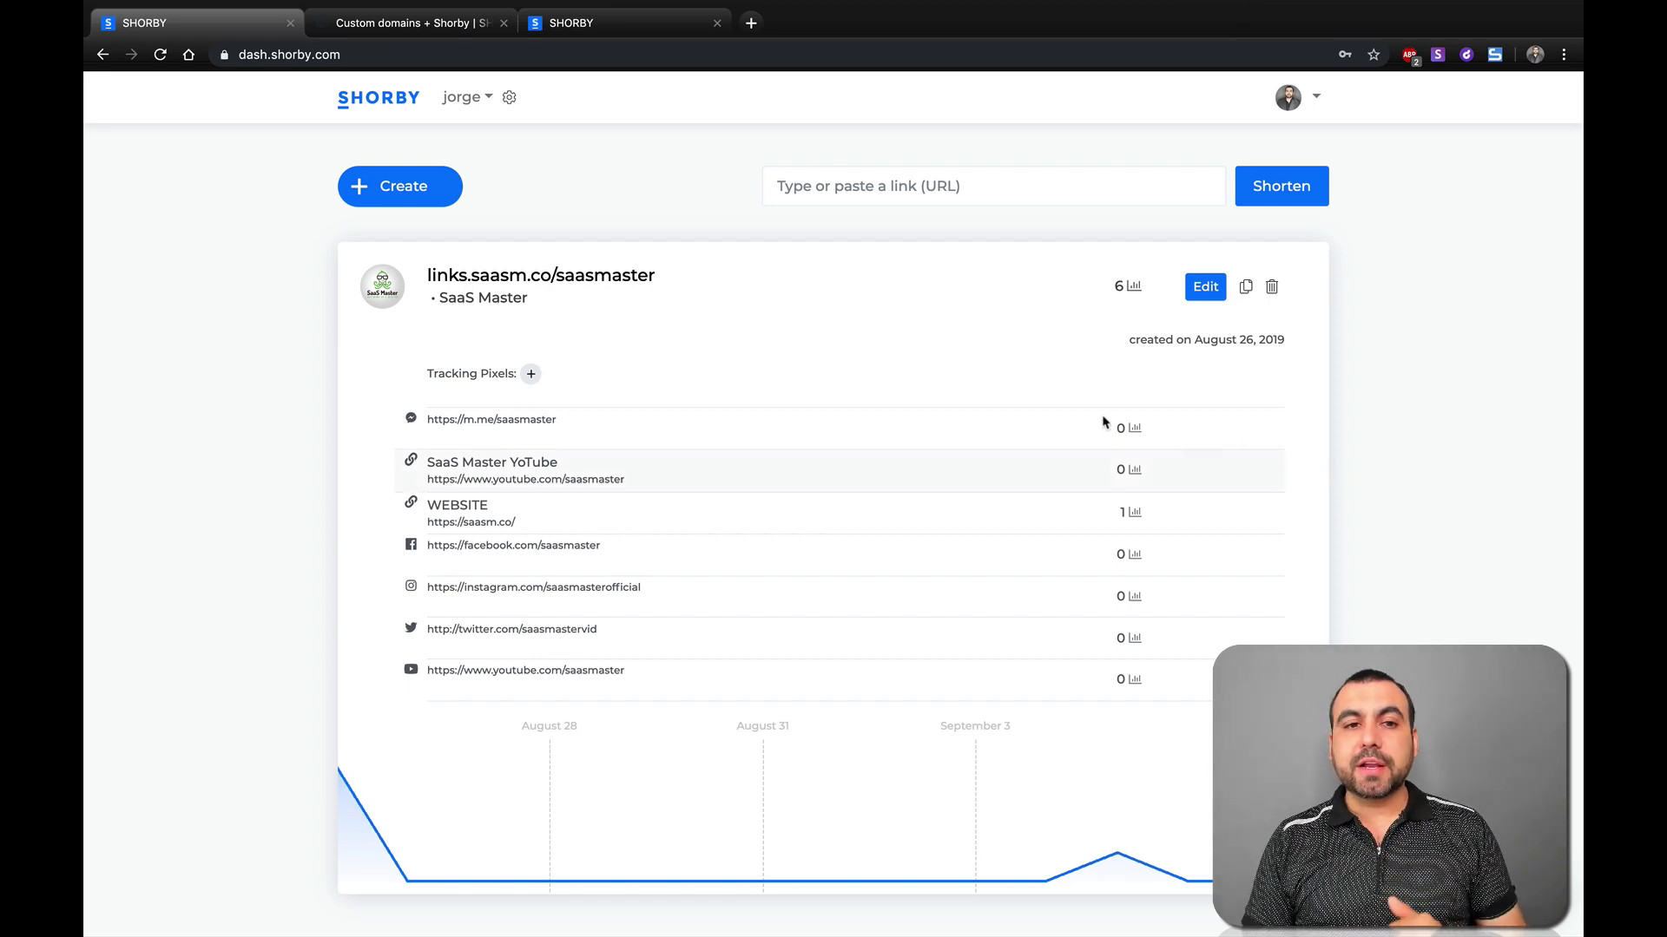
- Open the project's Edit Project settings to view the connected domain links.saasm.co
{"action": "mouse_move", "coordinate": [804, 297]}
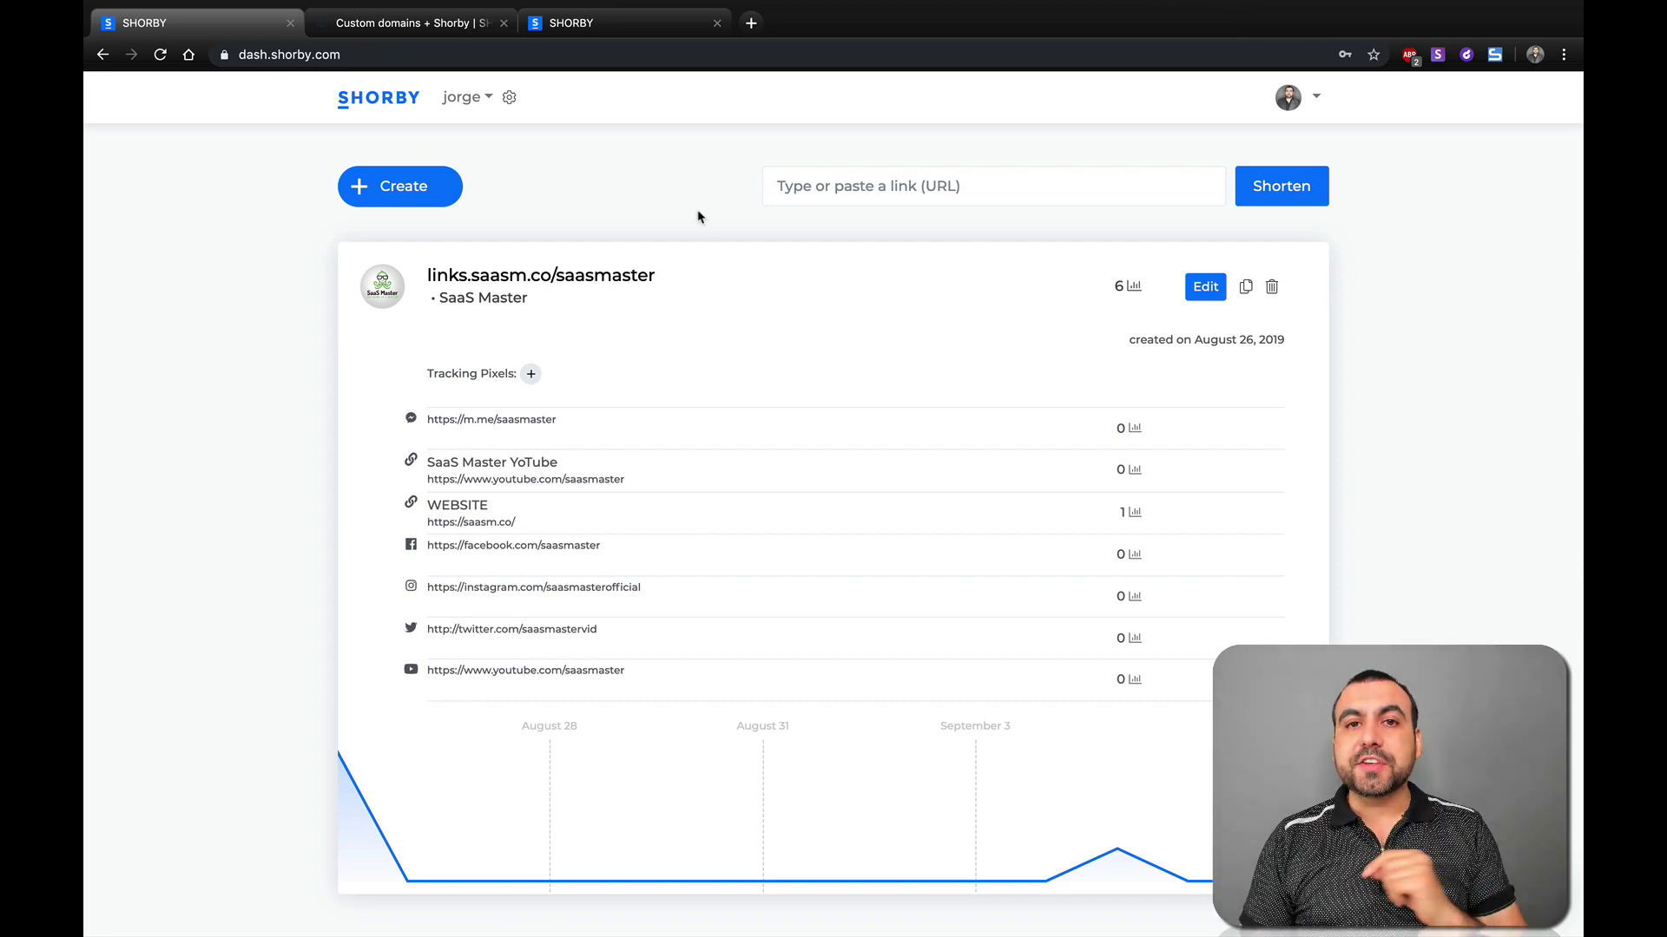
{"action": "left_click", "coordinate": [511, 99]}
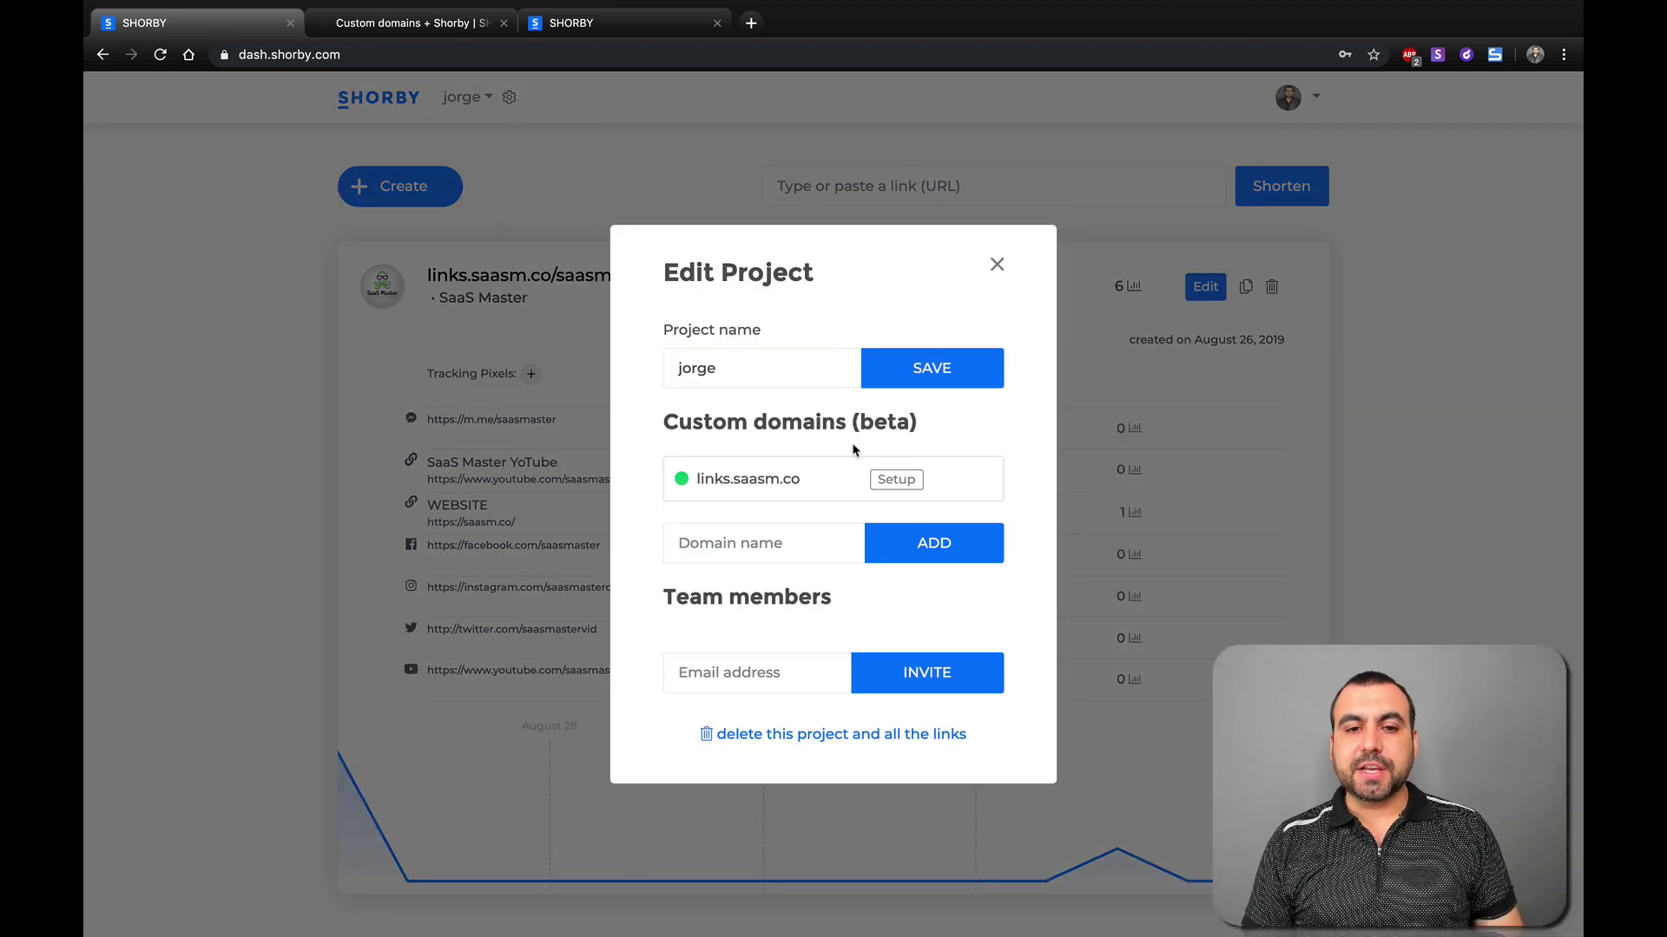
{"action": "left_click", "coordinate": [686, 540]}
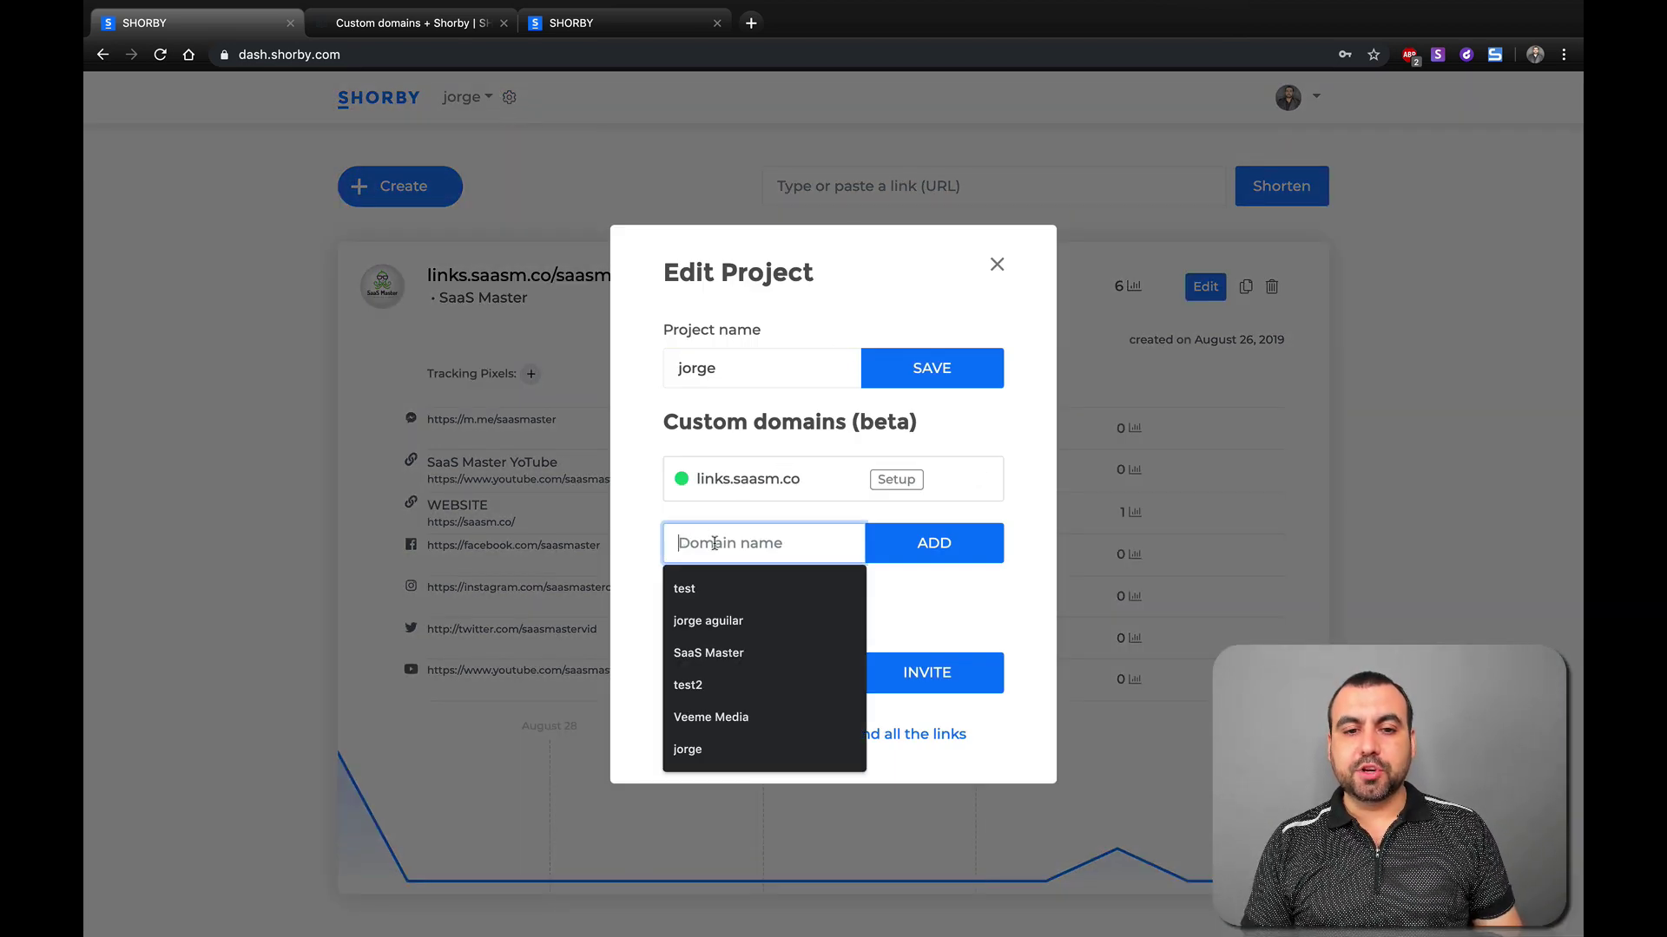
{"action": "left_click", "coordinate": [644, 534]}
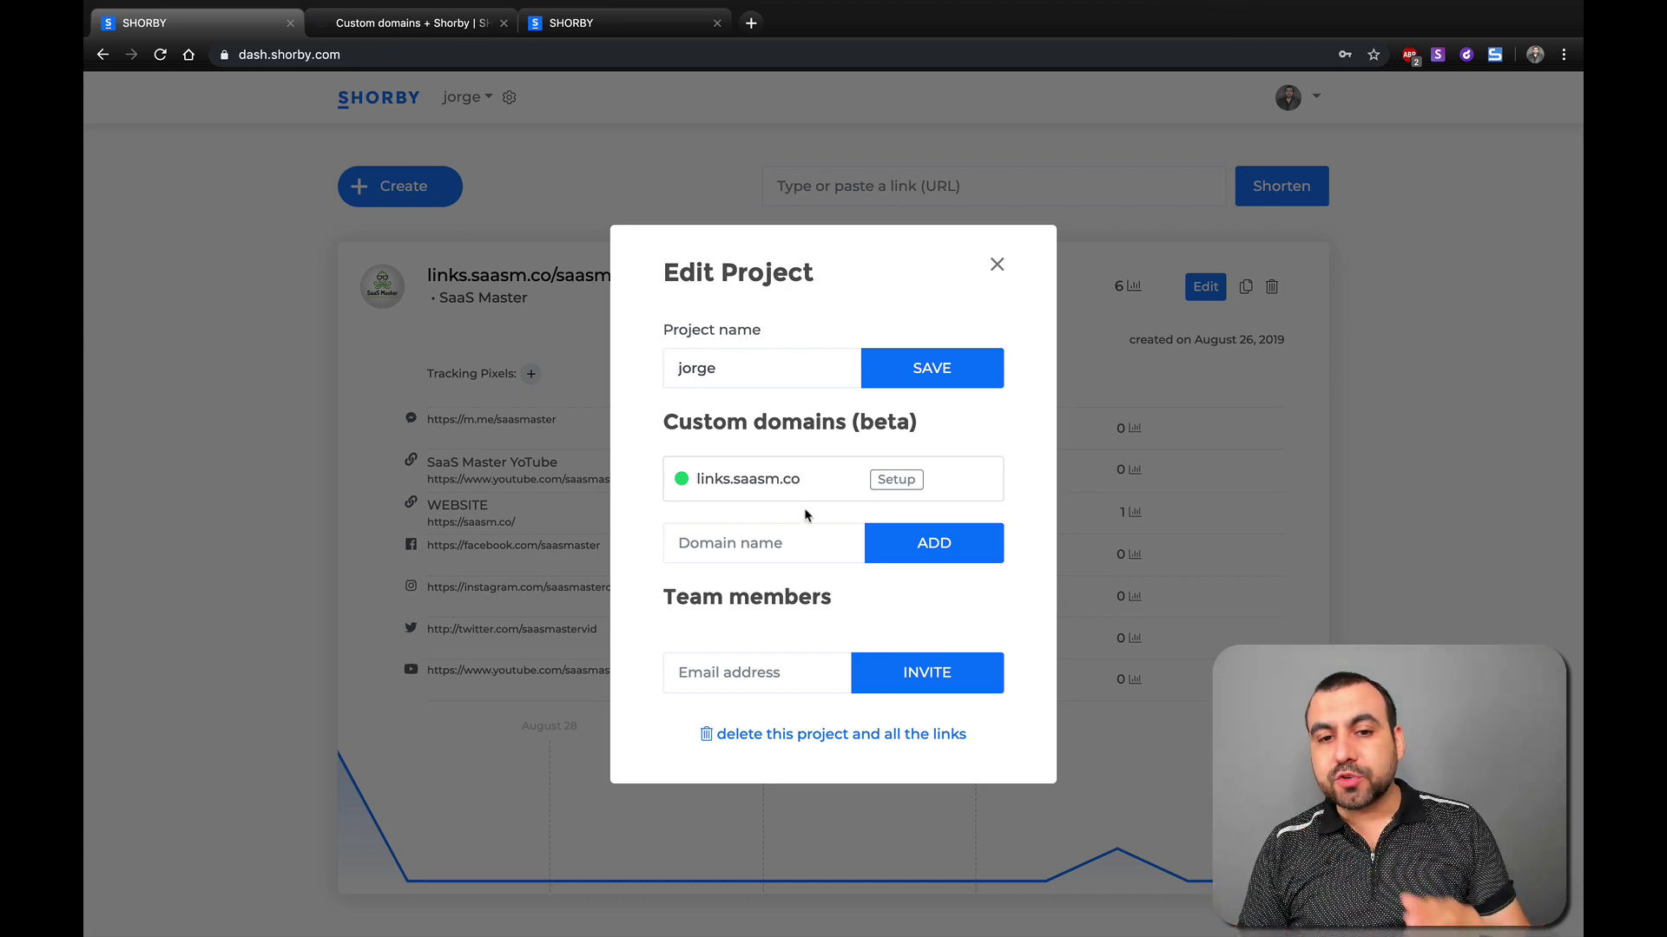
{"action": "left_click", "coordinate": [887, 480]}
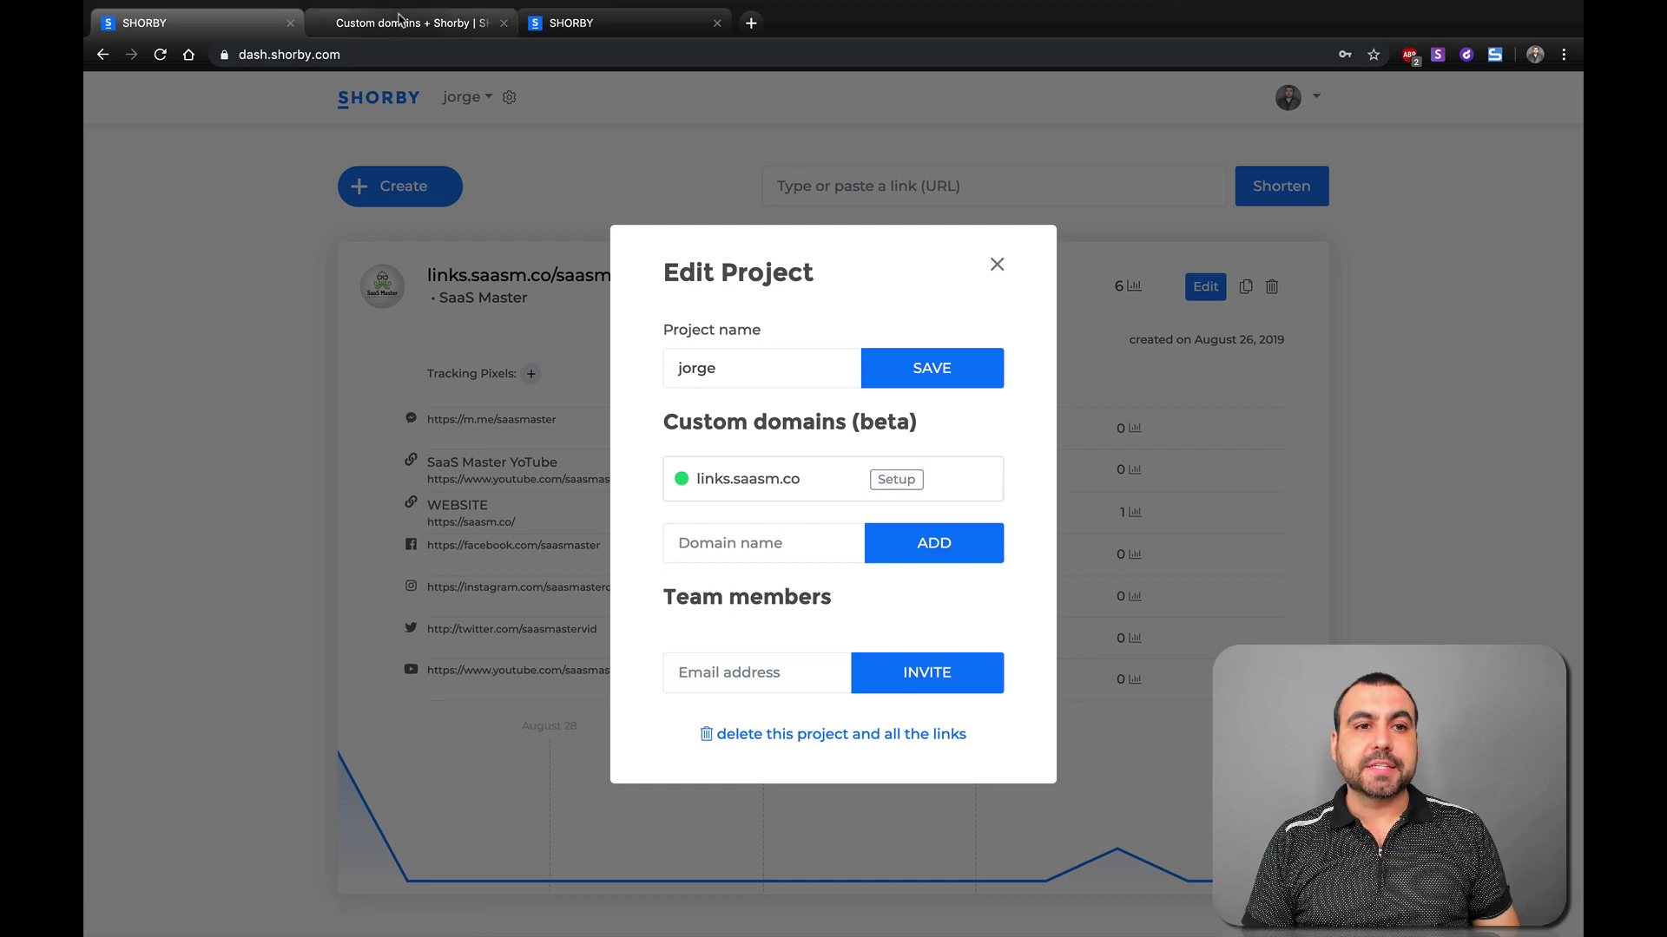
{"action": "scroll", "coordinate": [631, 534], "scroll_direction": "down", "scroll_amount": 10}
{"action": "scroll", "coordinate": [631, 533], "scroll_direction": "down", "scroll_amount": 8}
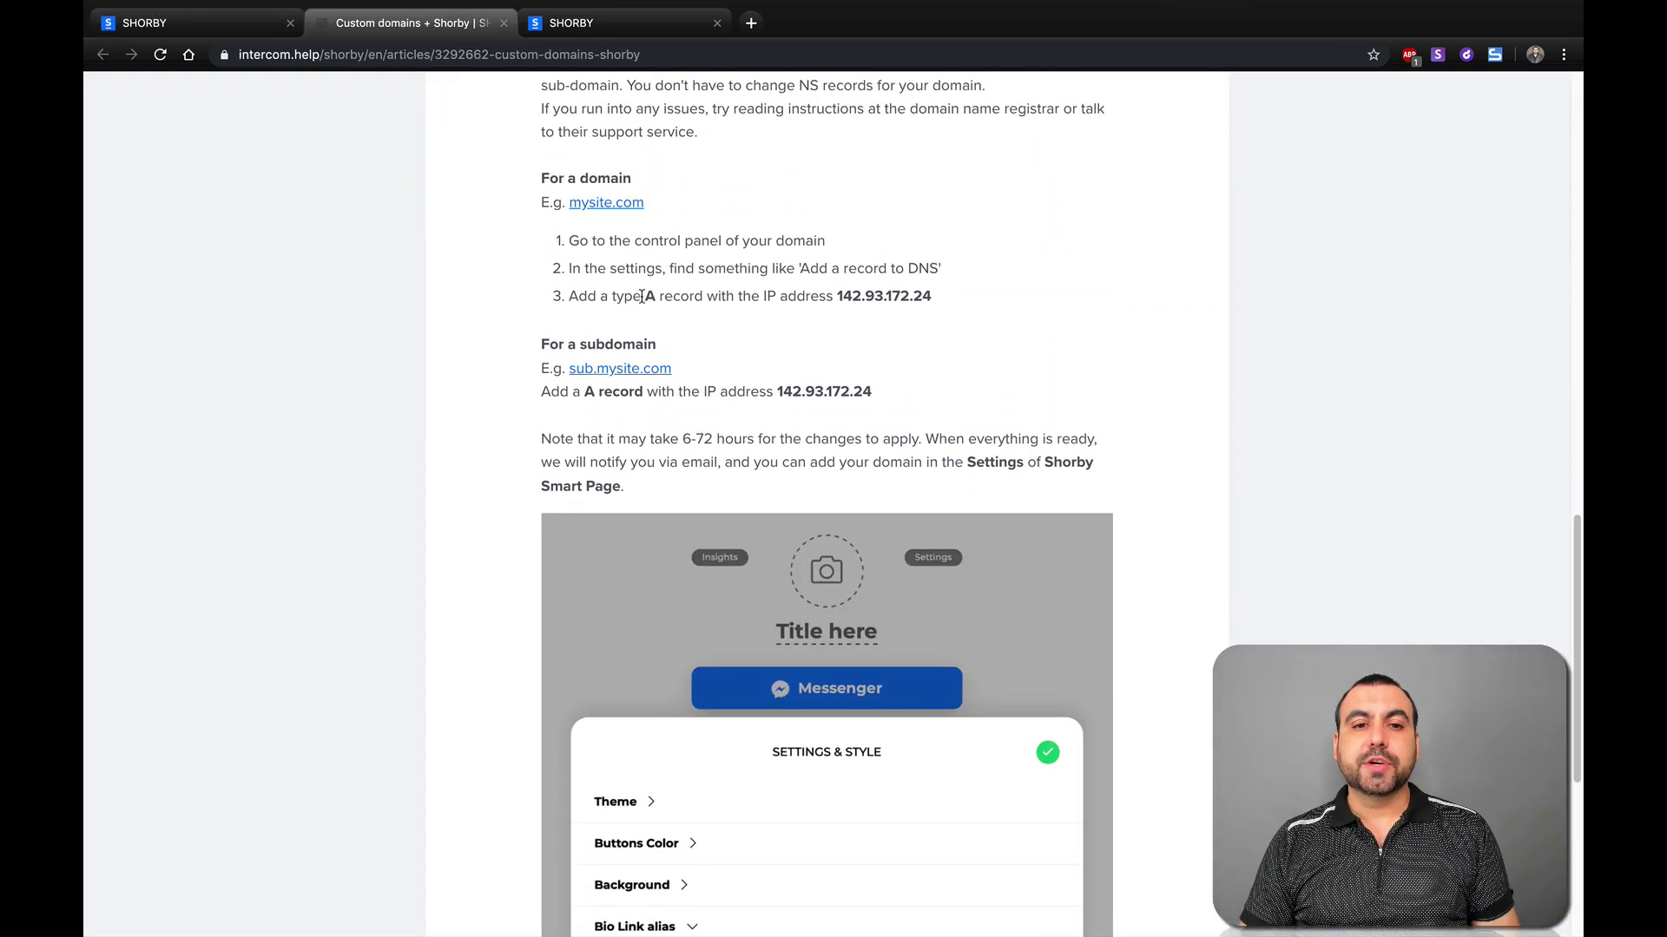
{"action": "left_click_drag", "start_coordinate": [641, 297], "coordinate": [657, 300]}
{"action": "left_click_drag", "start_coordinate": [840, 295], "coordinate": [941, 298]}
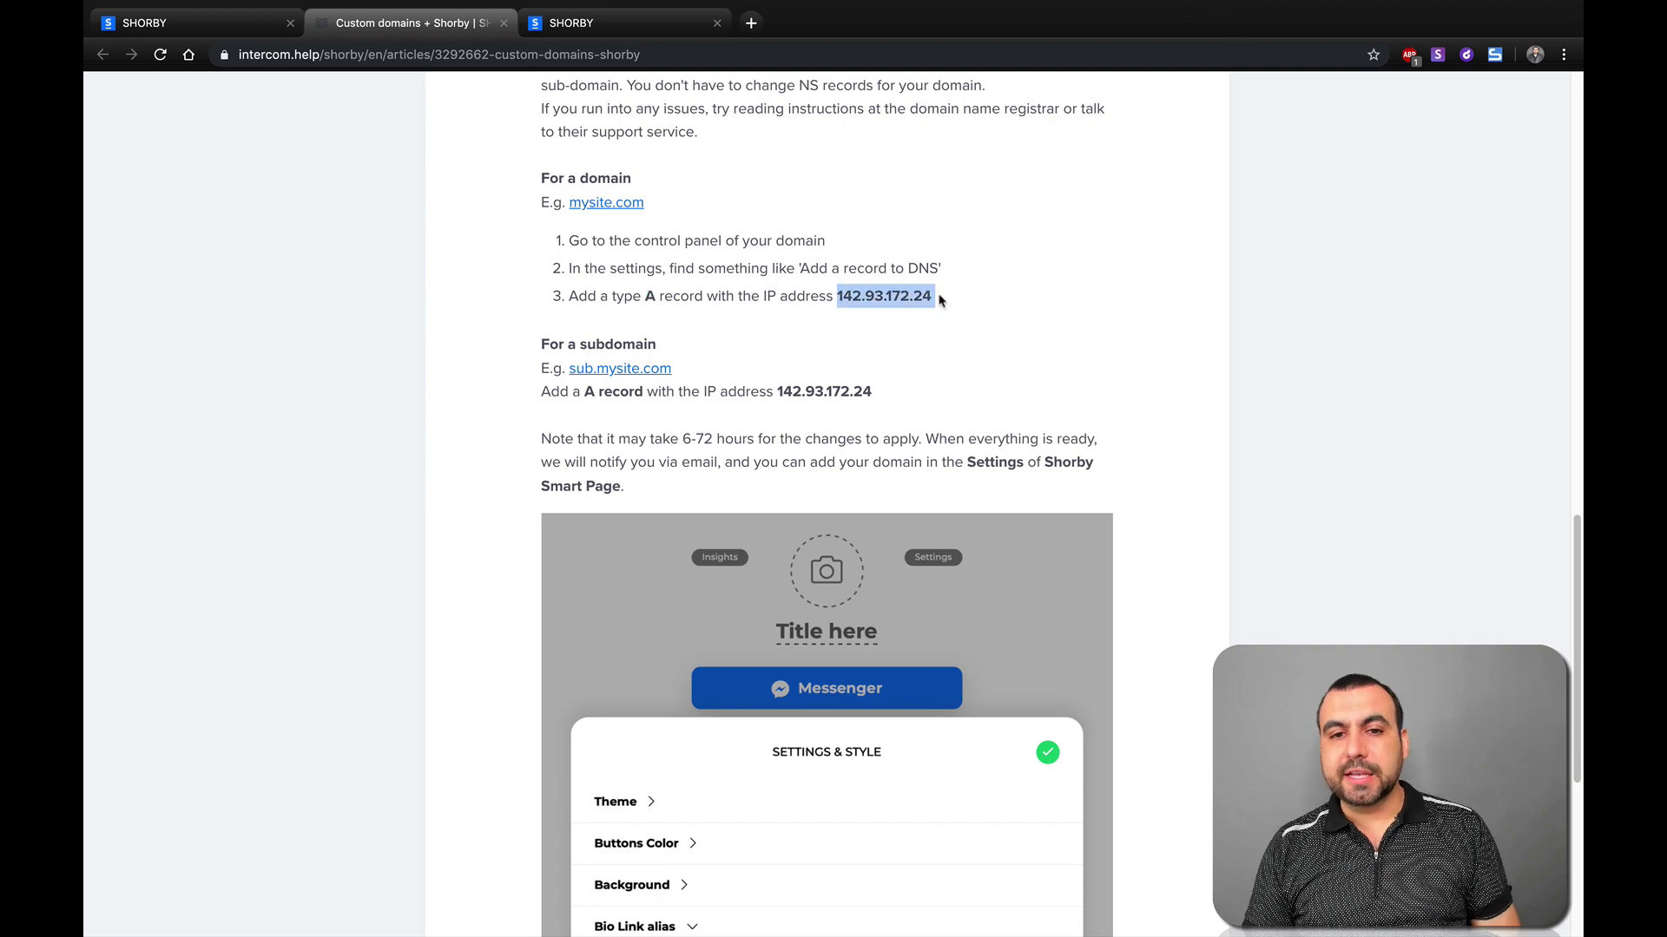
{"action": "left_click", "coordinate": [942, 300]}
{"action": "left_click", "coordinate": [194, 22]}
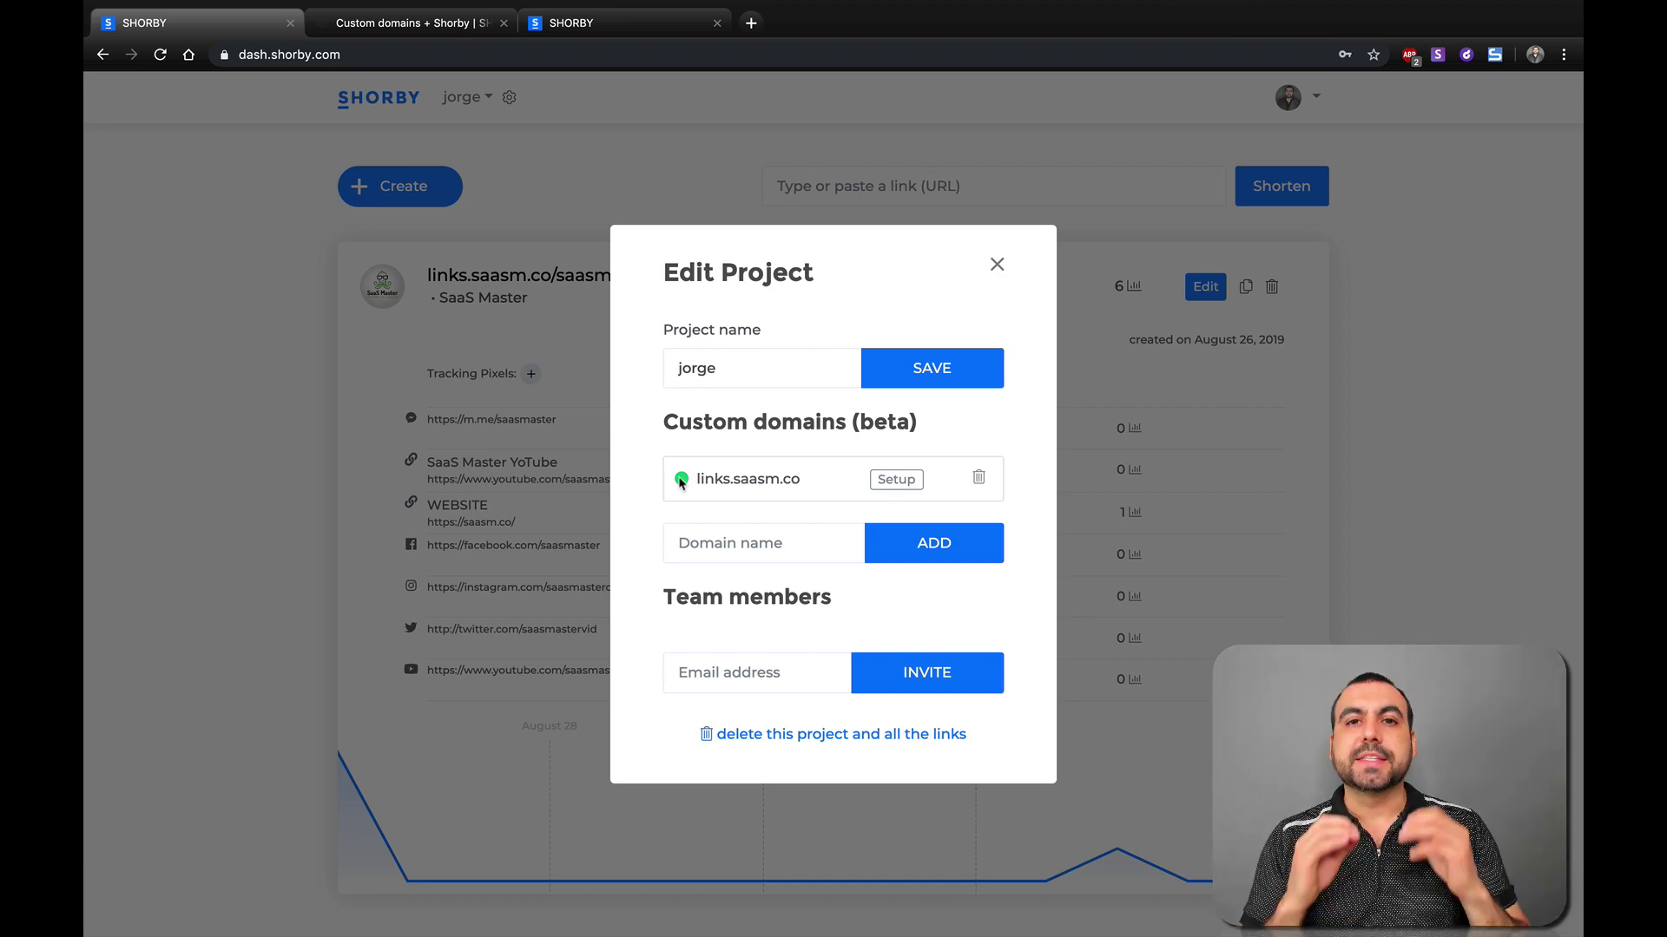
- Close the project settings and create a new Smart Page
{"action": "mouse_move", "coordinate": [682, 482]}
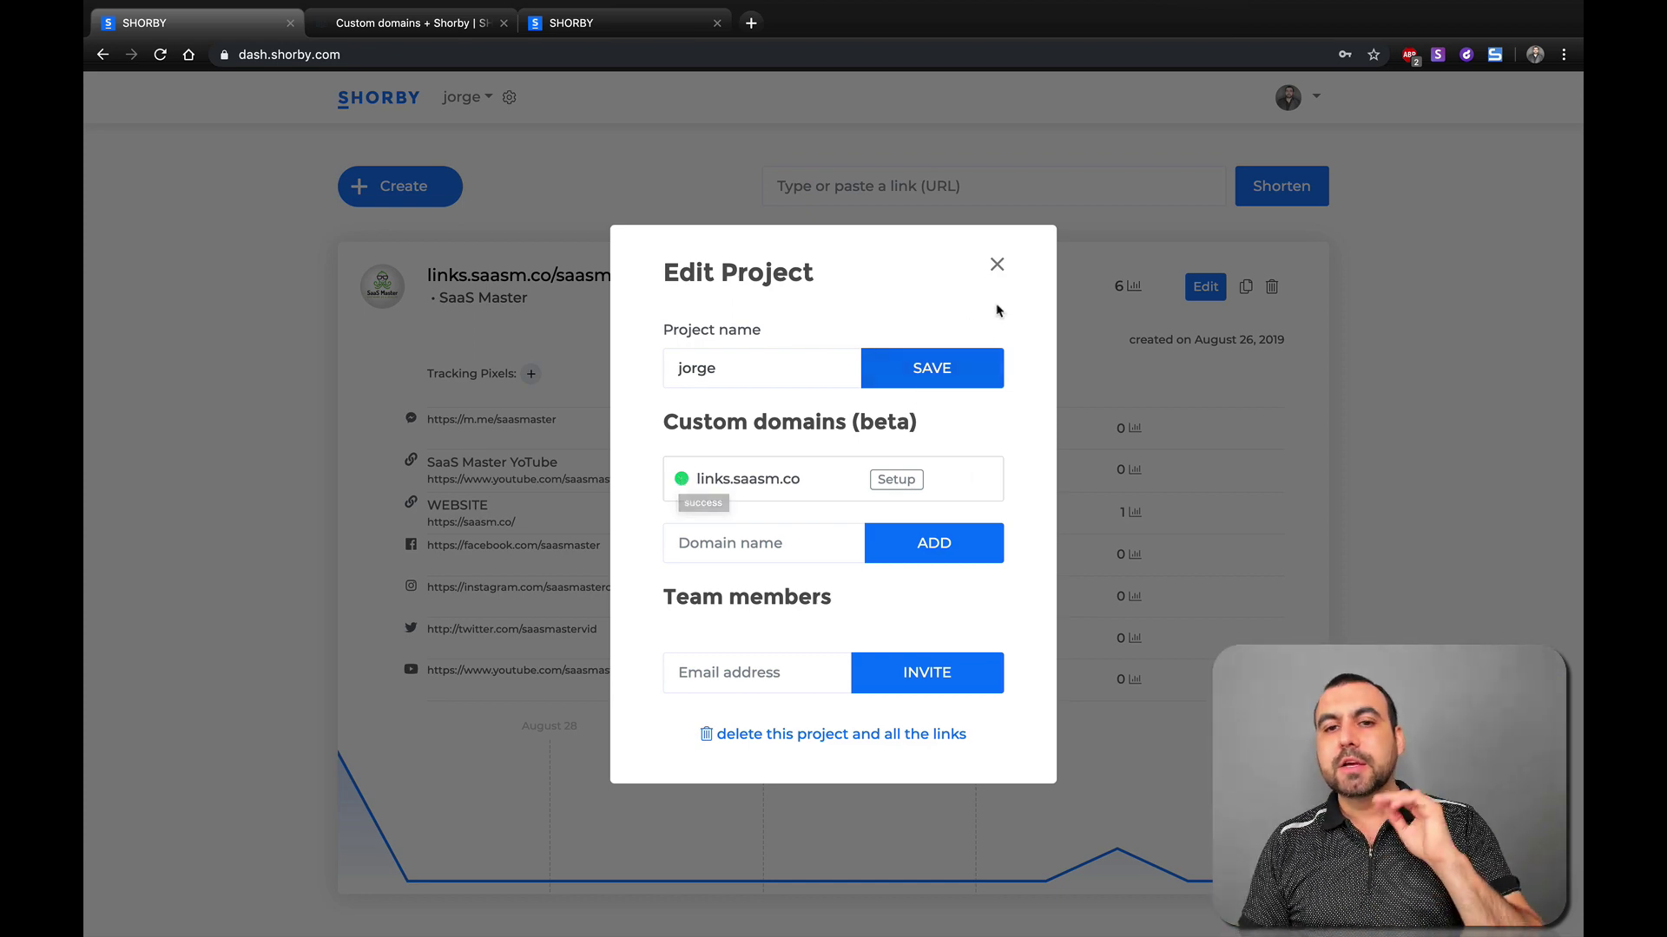
{"action": "left_click", "coordinate": [996, 264]}
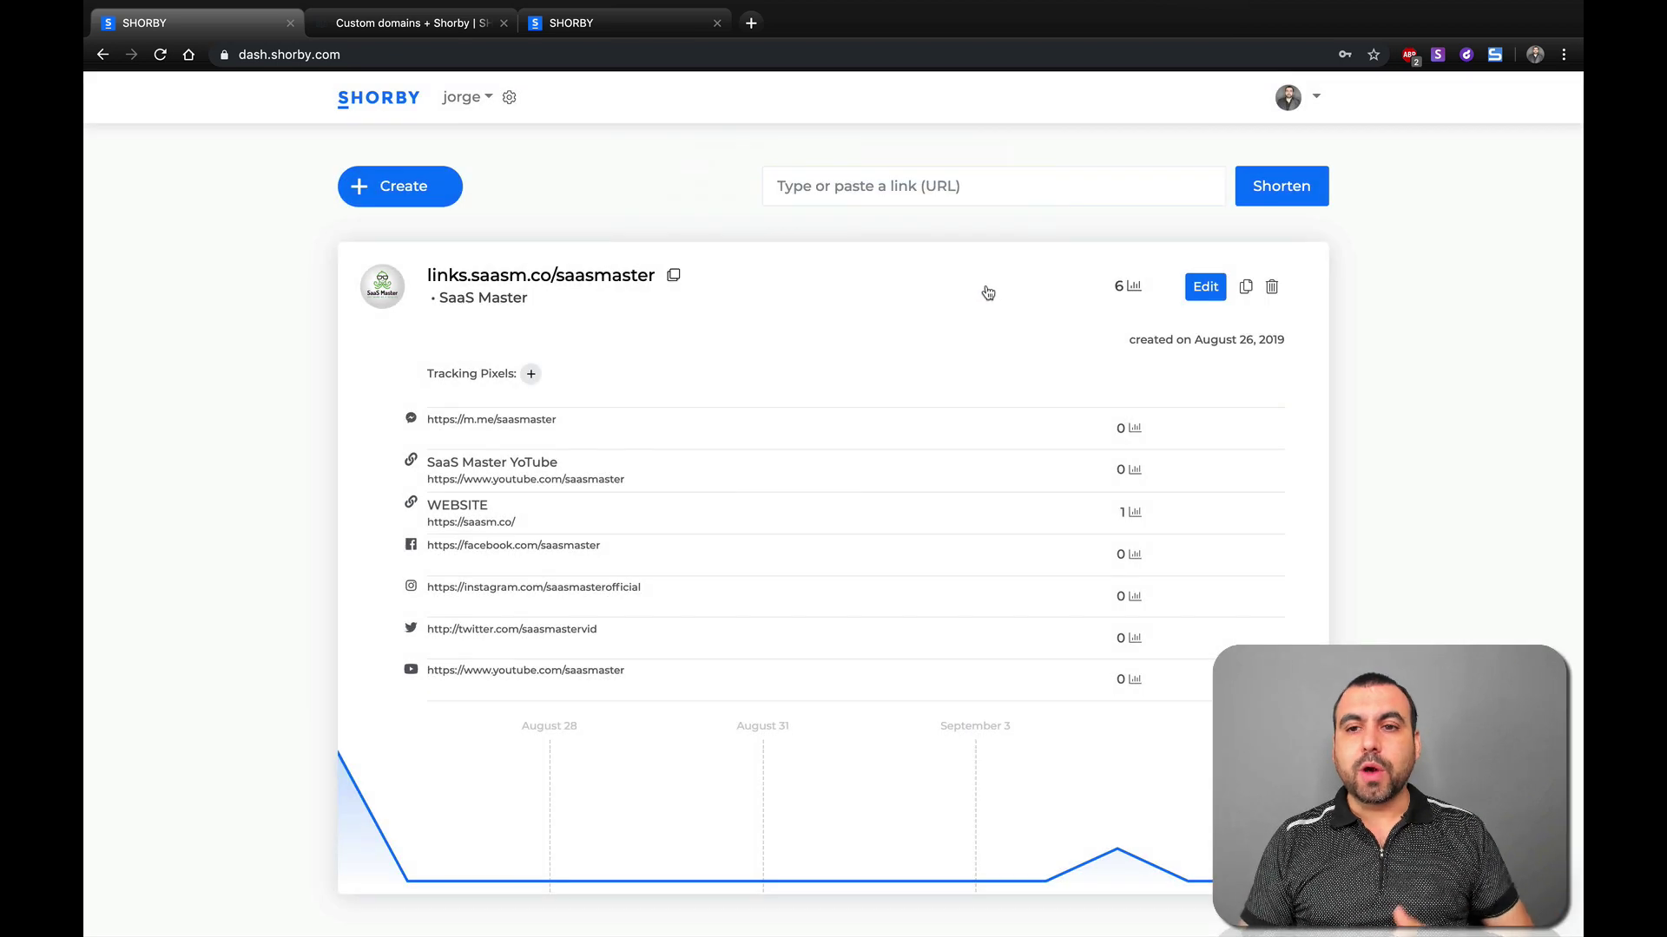
{"action": "left_click", "coordinate": [406, 195]}
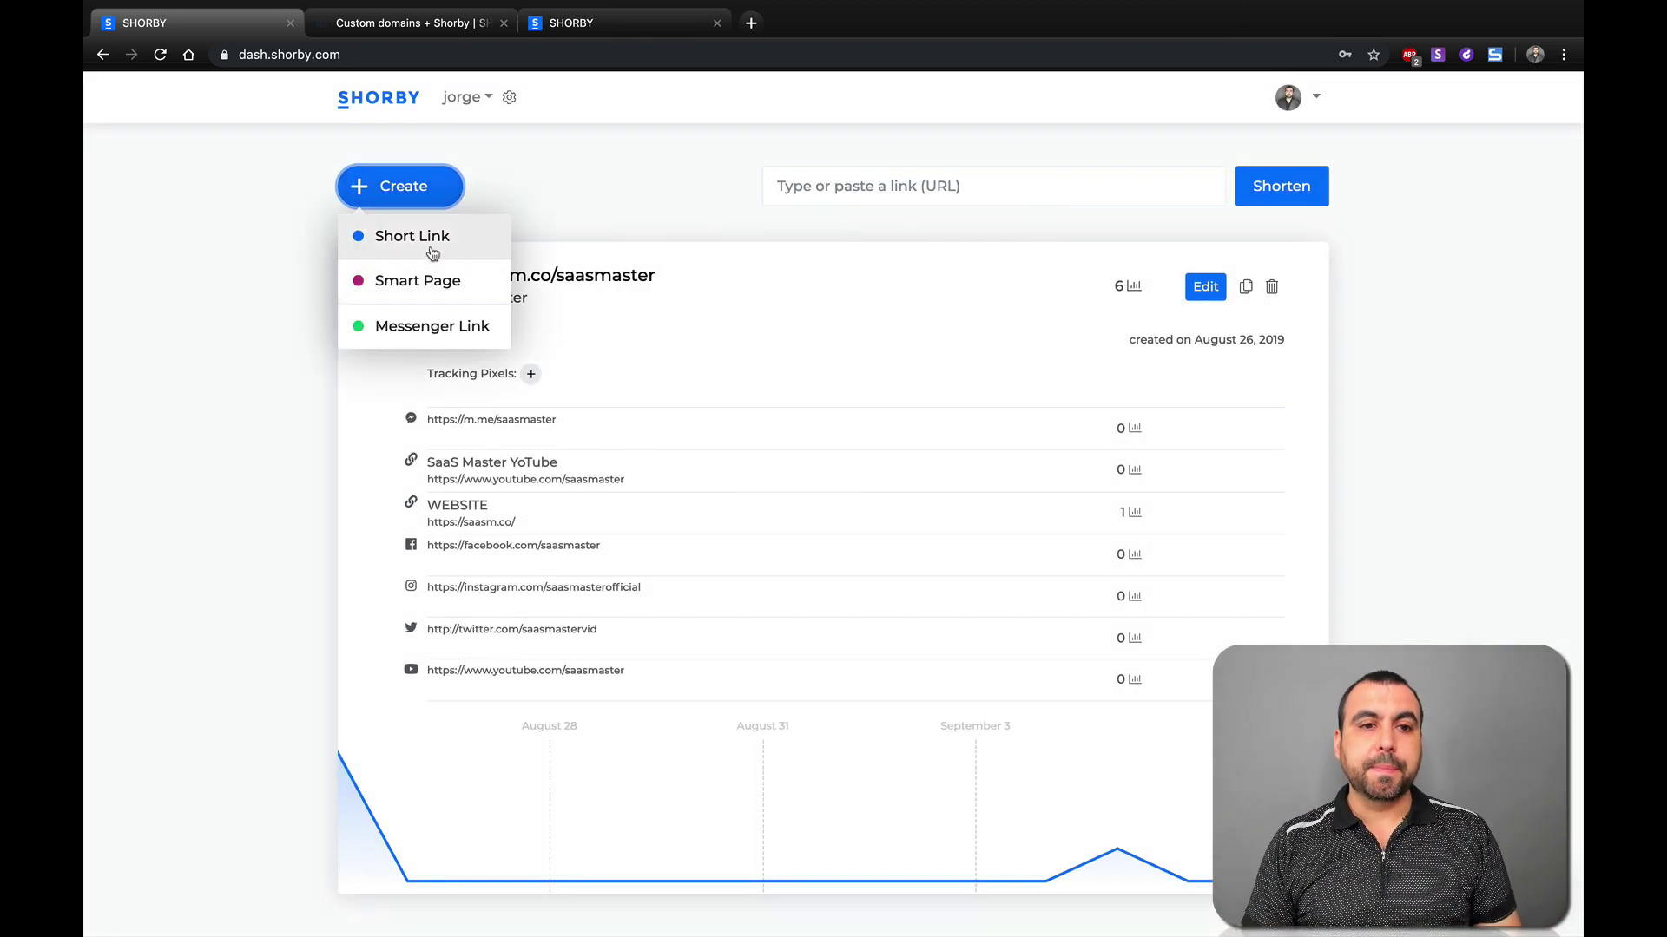
{"action": "left_click", "coordinate": [415, 276]}
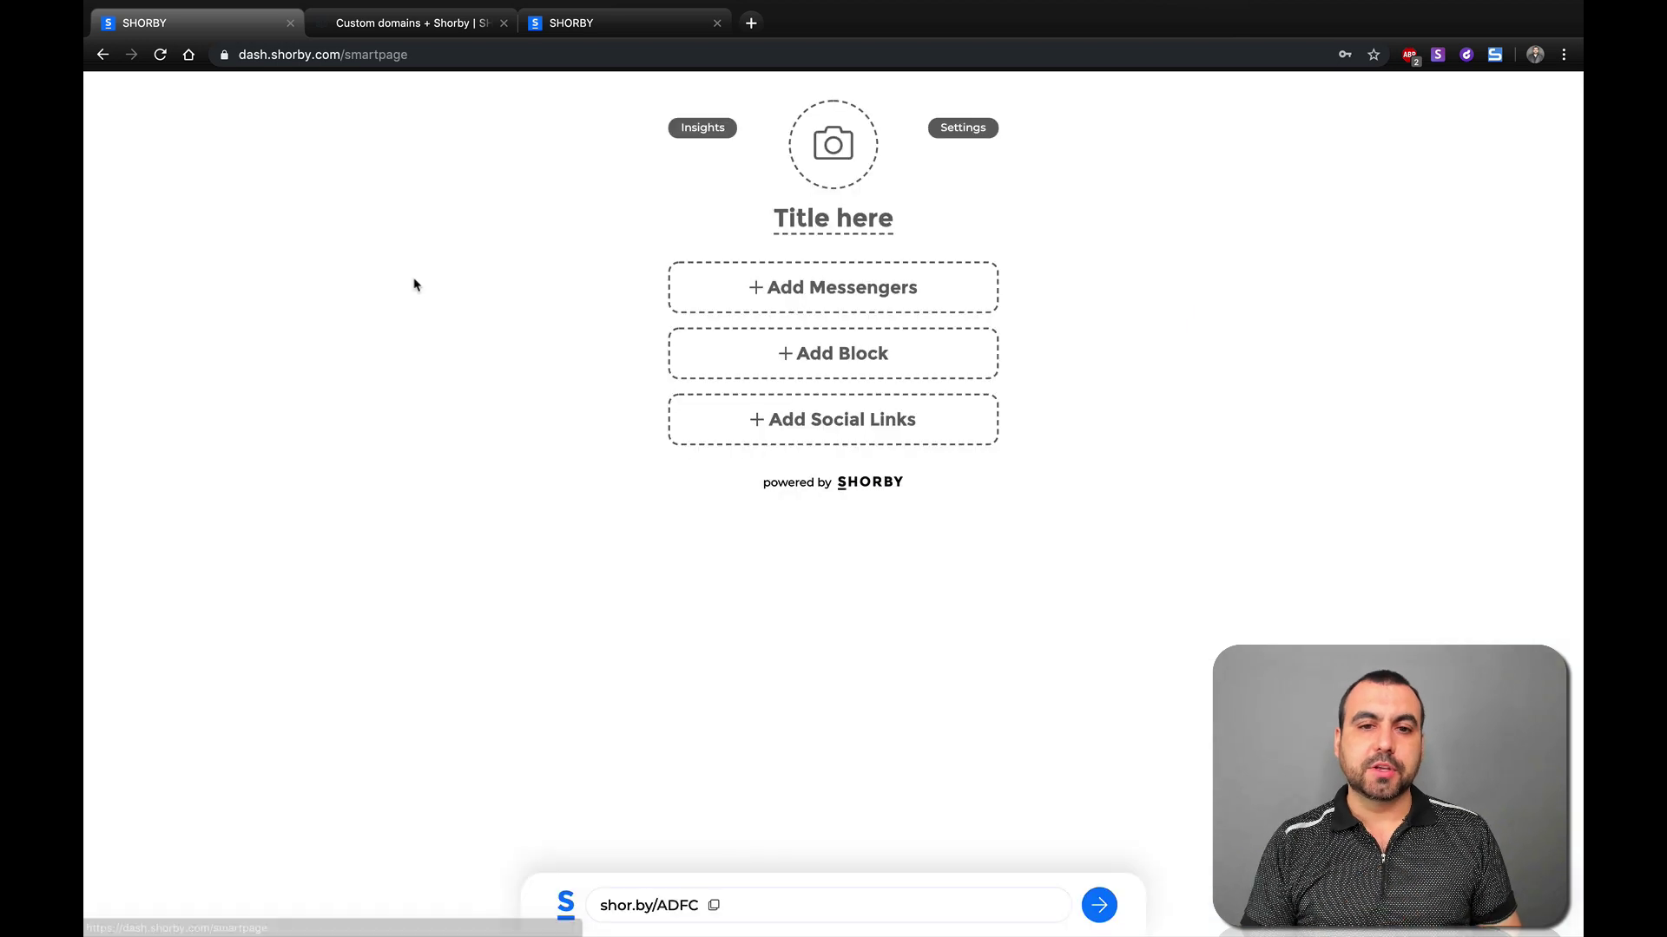
- Upload the portrait photo from Escritorio as the page's profile picture
{"action": "left_click", "coordinate": [851, 175]}
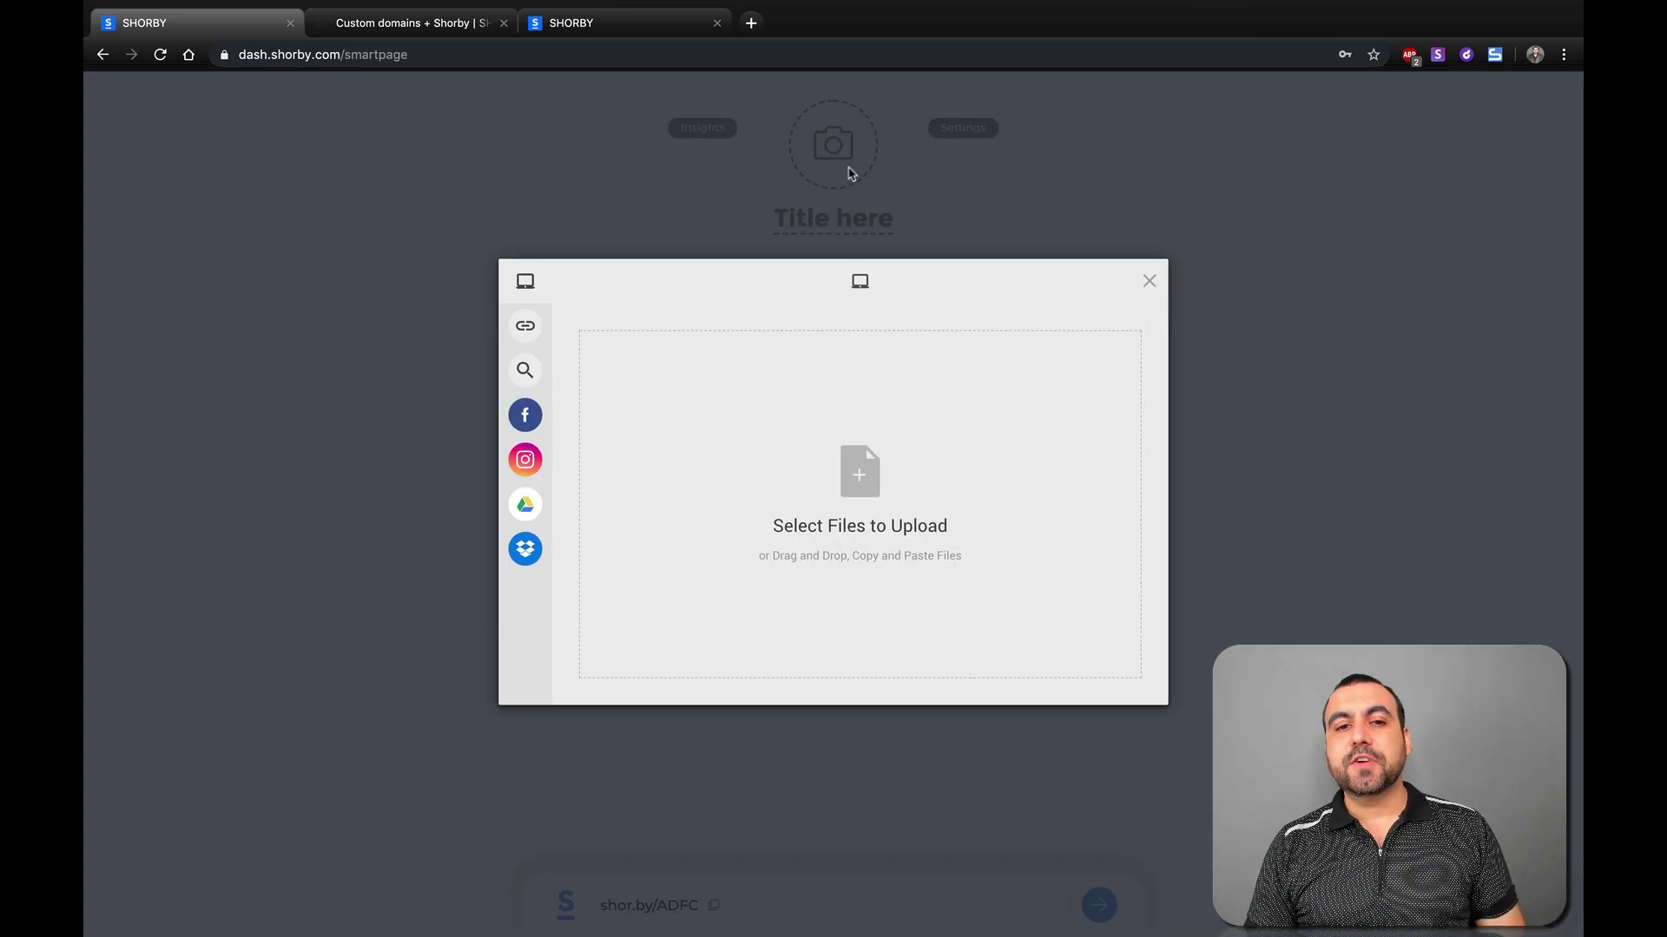
{"action": "left_click", "coordinate": [859, 499]}
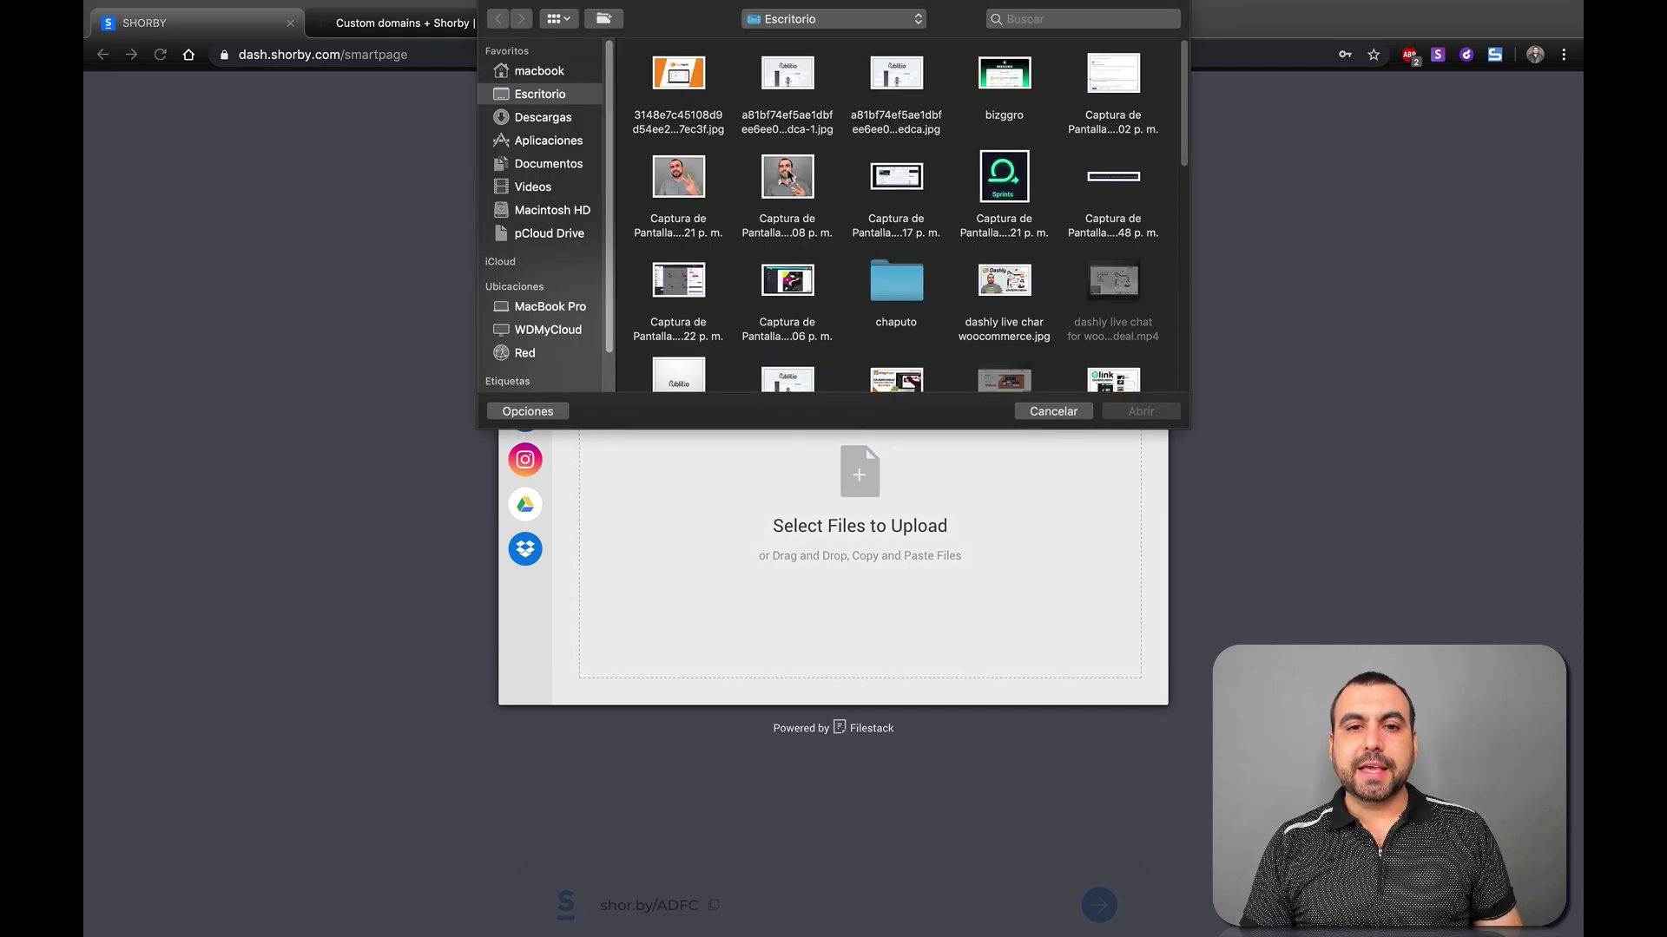
{"action": "double_click", "coordinate": [787, 176]}
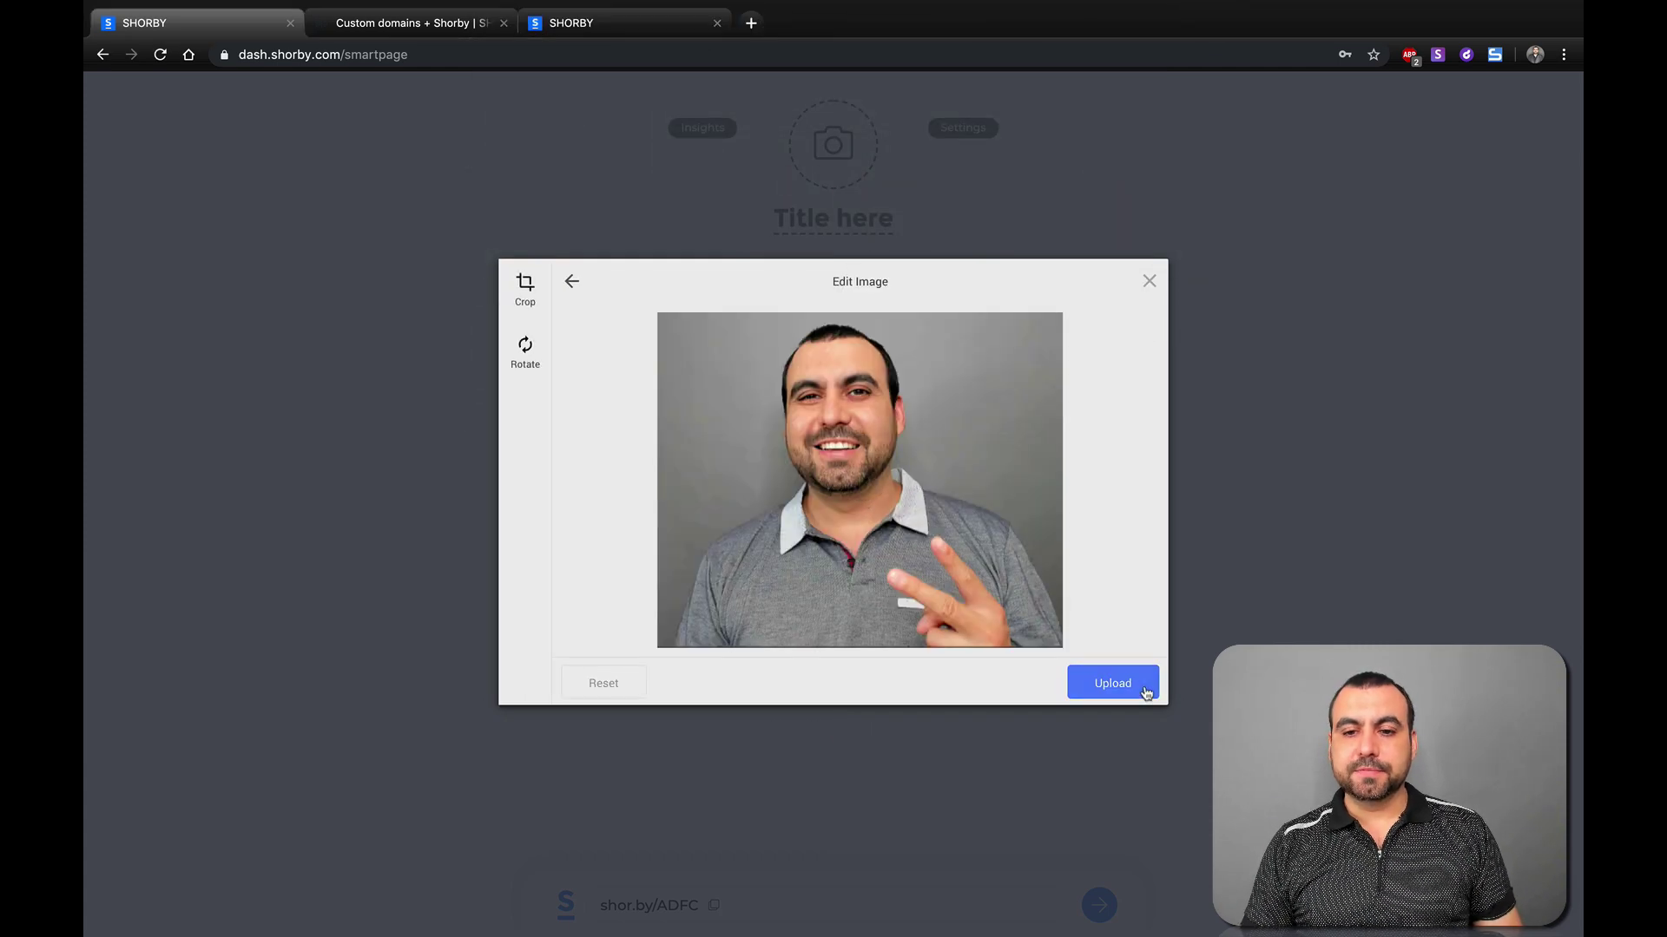
{"action": "left_click", "coordinate": [1144, 685]}
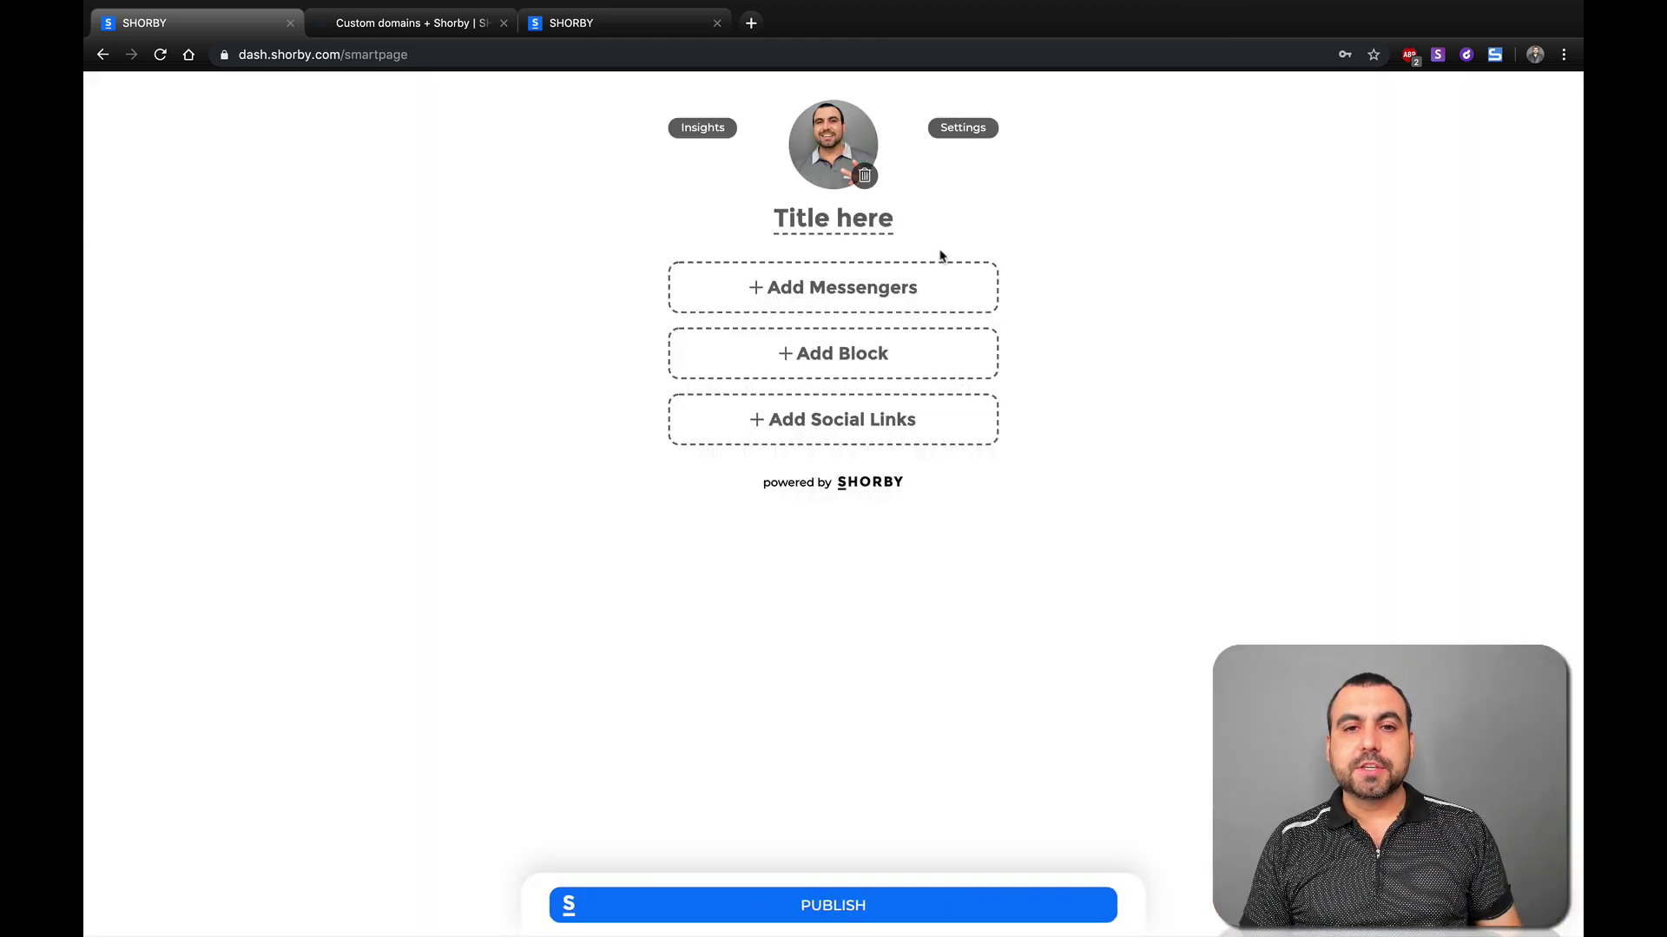
- Set the smart page title to 'SaaS Master'
{"action": "left_click", "coordinate": [812, 219]}
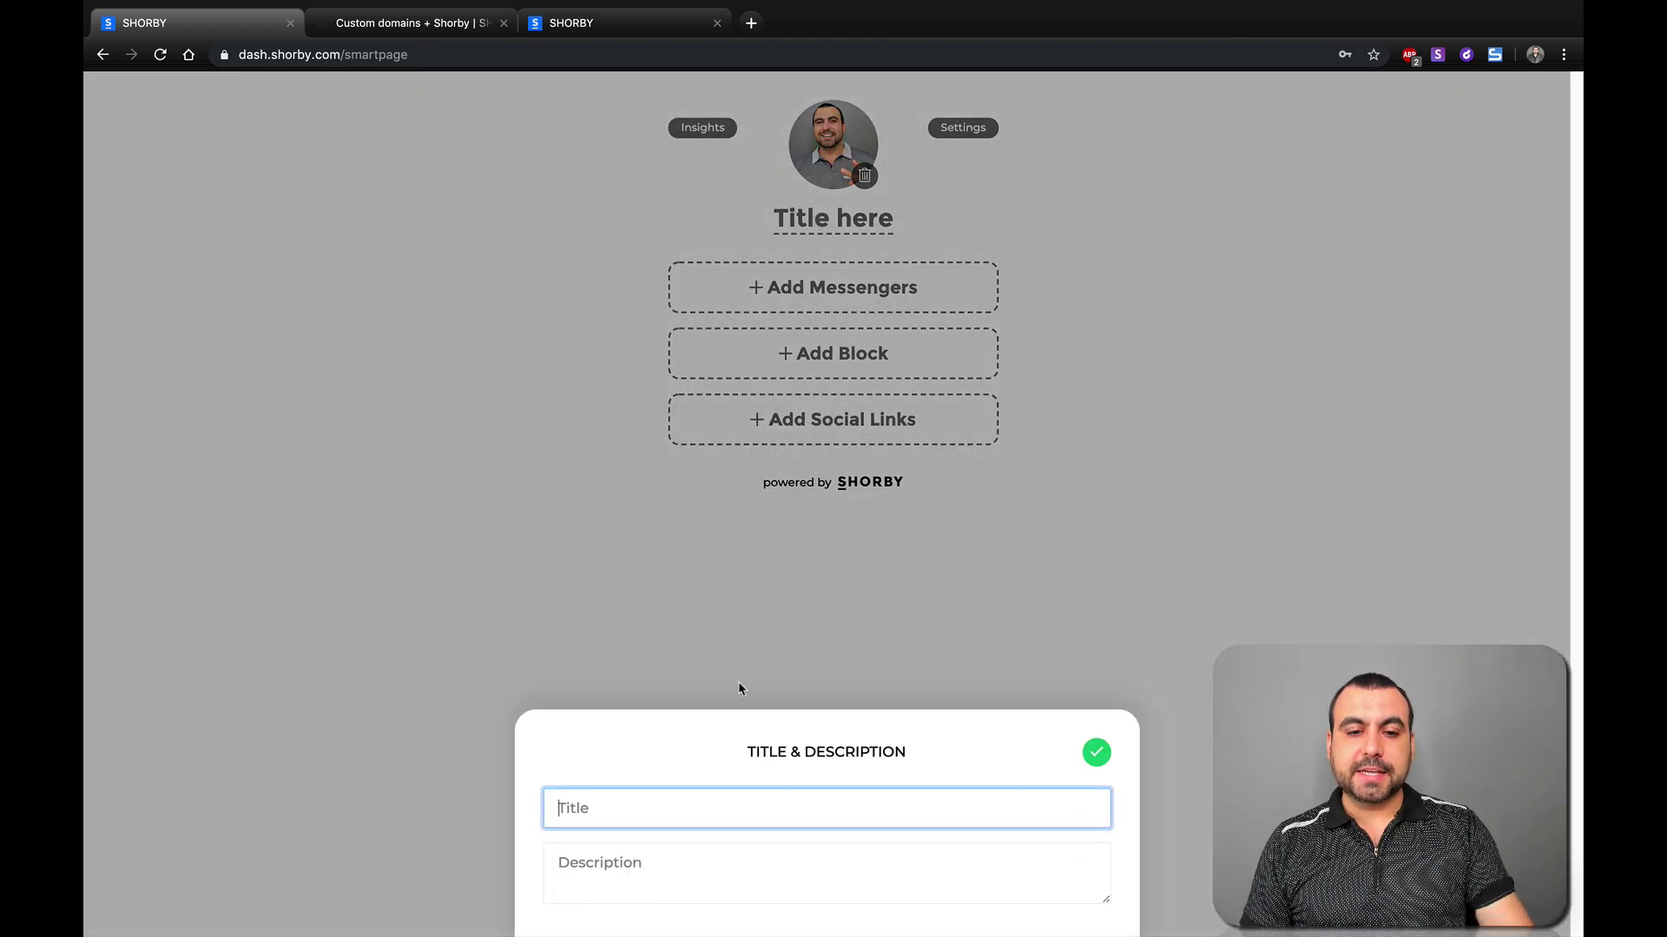
{"action": "left_click", "coordinate": [656, 806]}
{"action": "type", "text": "Saa"}
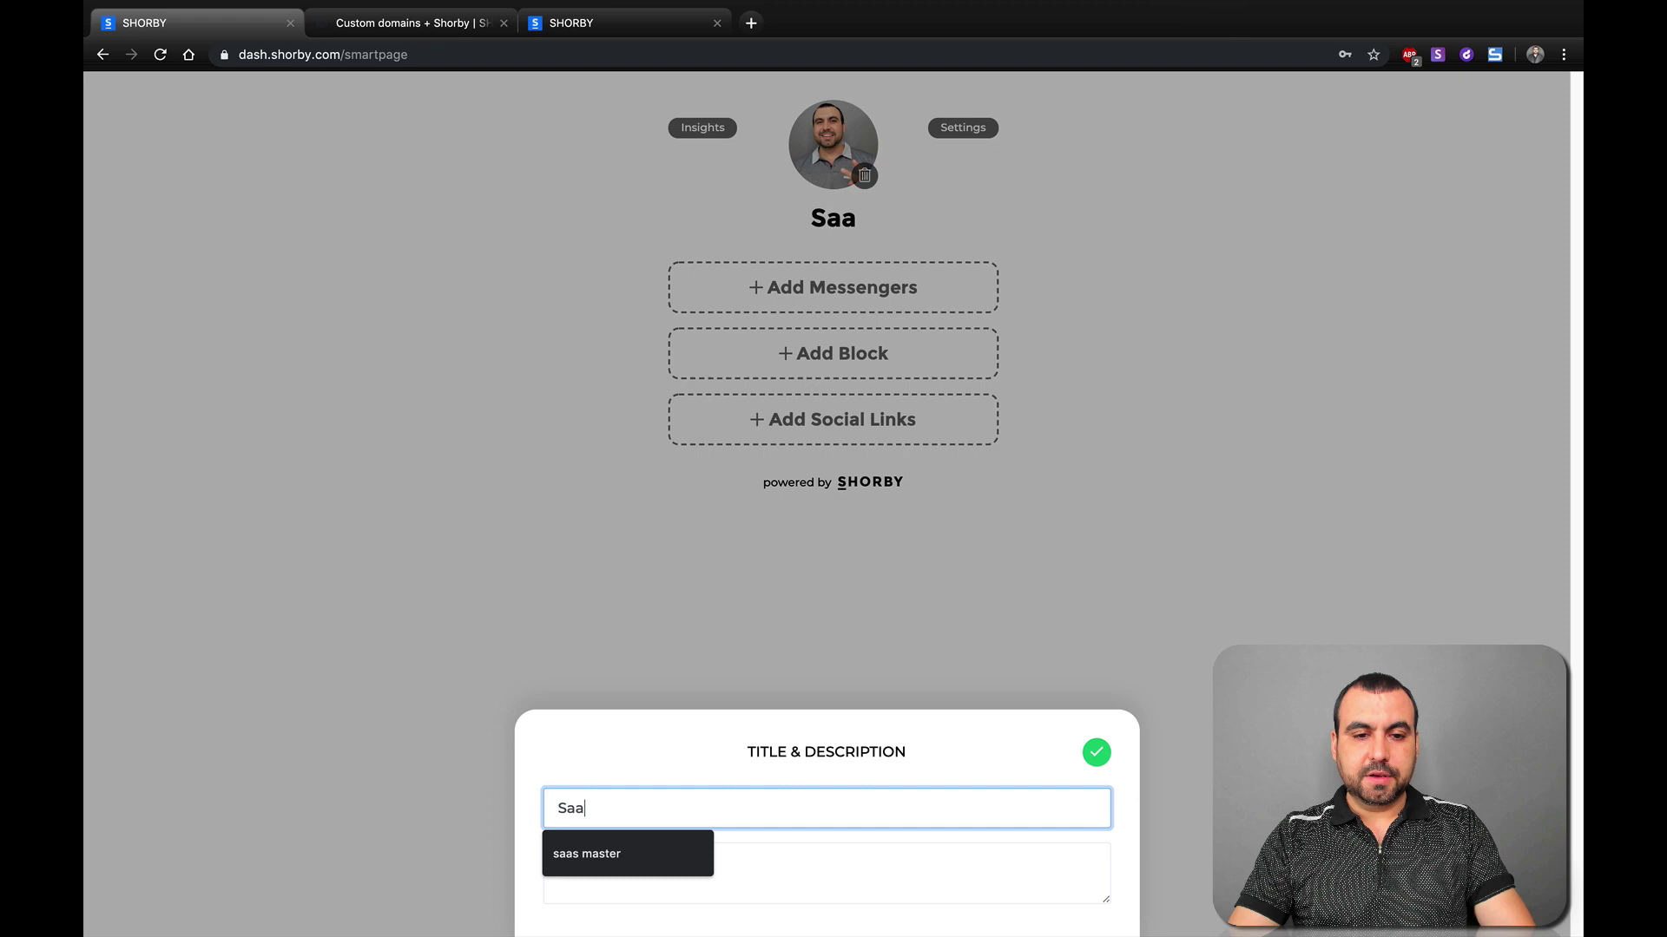
{"action": "type", "text": "S Master"}
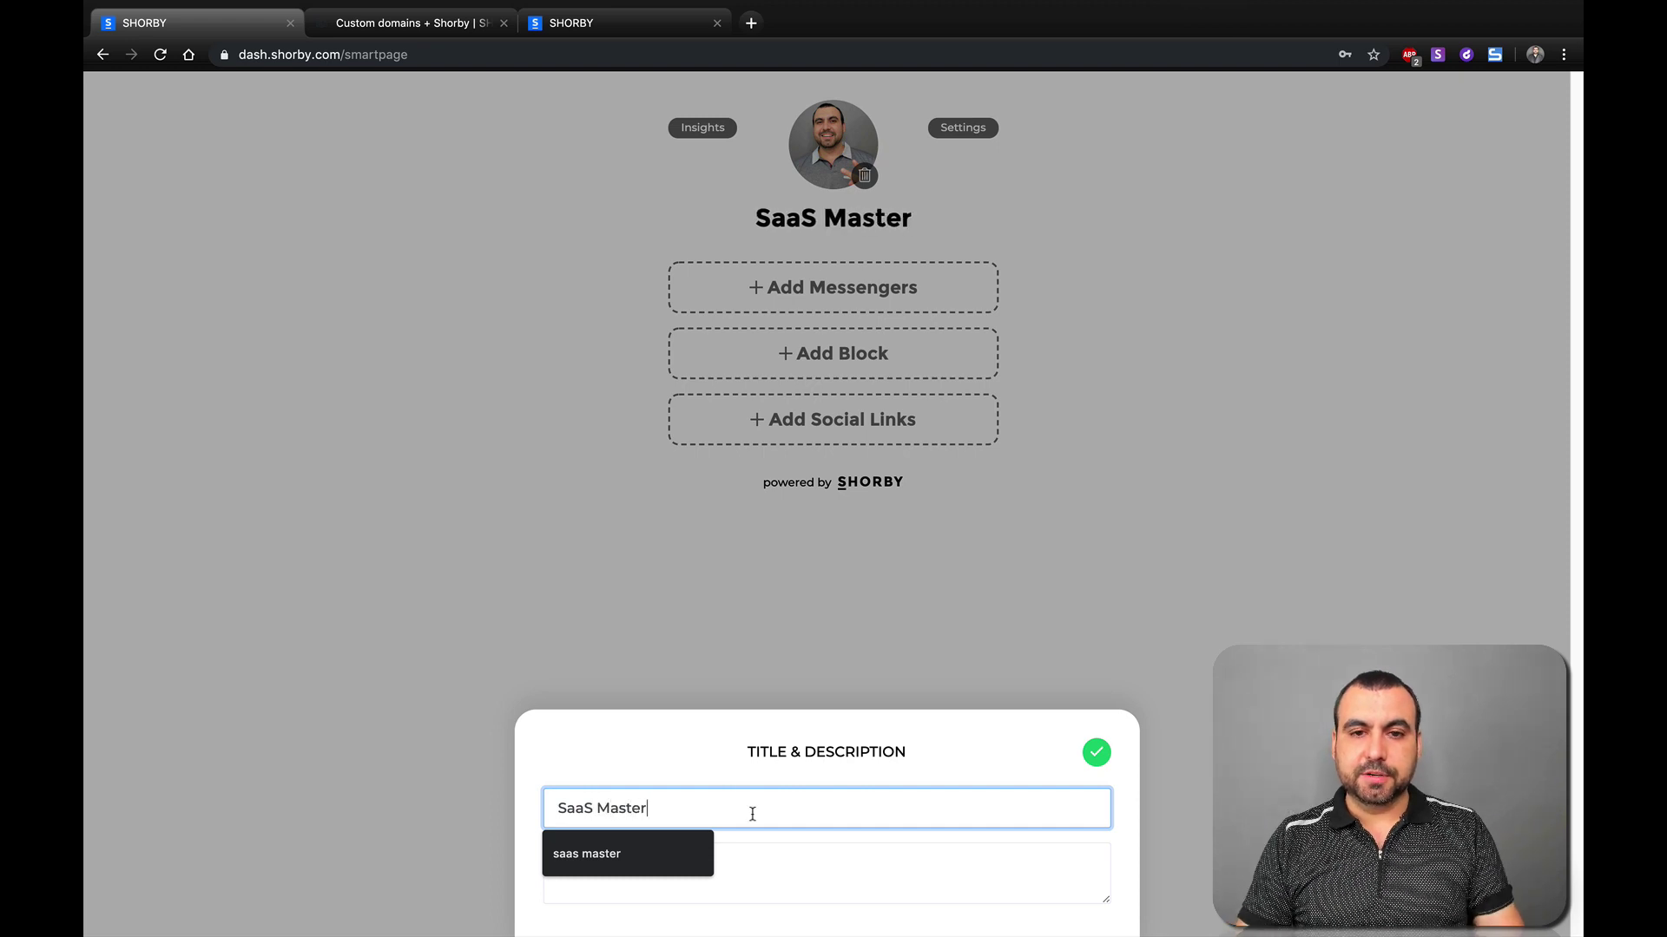
{"action": "left_click", "coordinate": [1089, 756]}
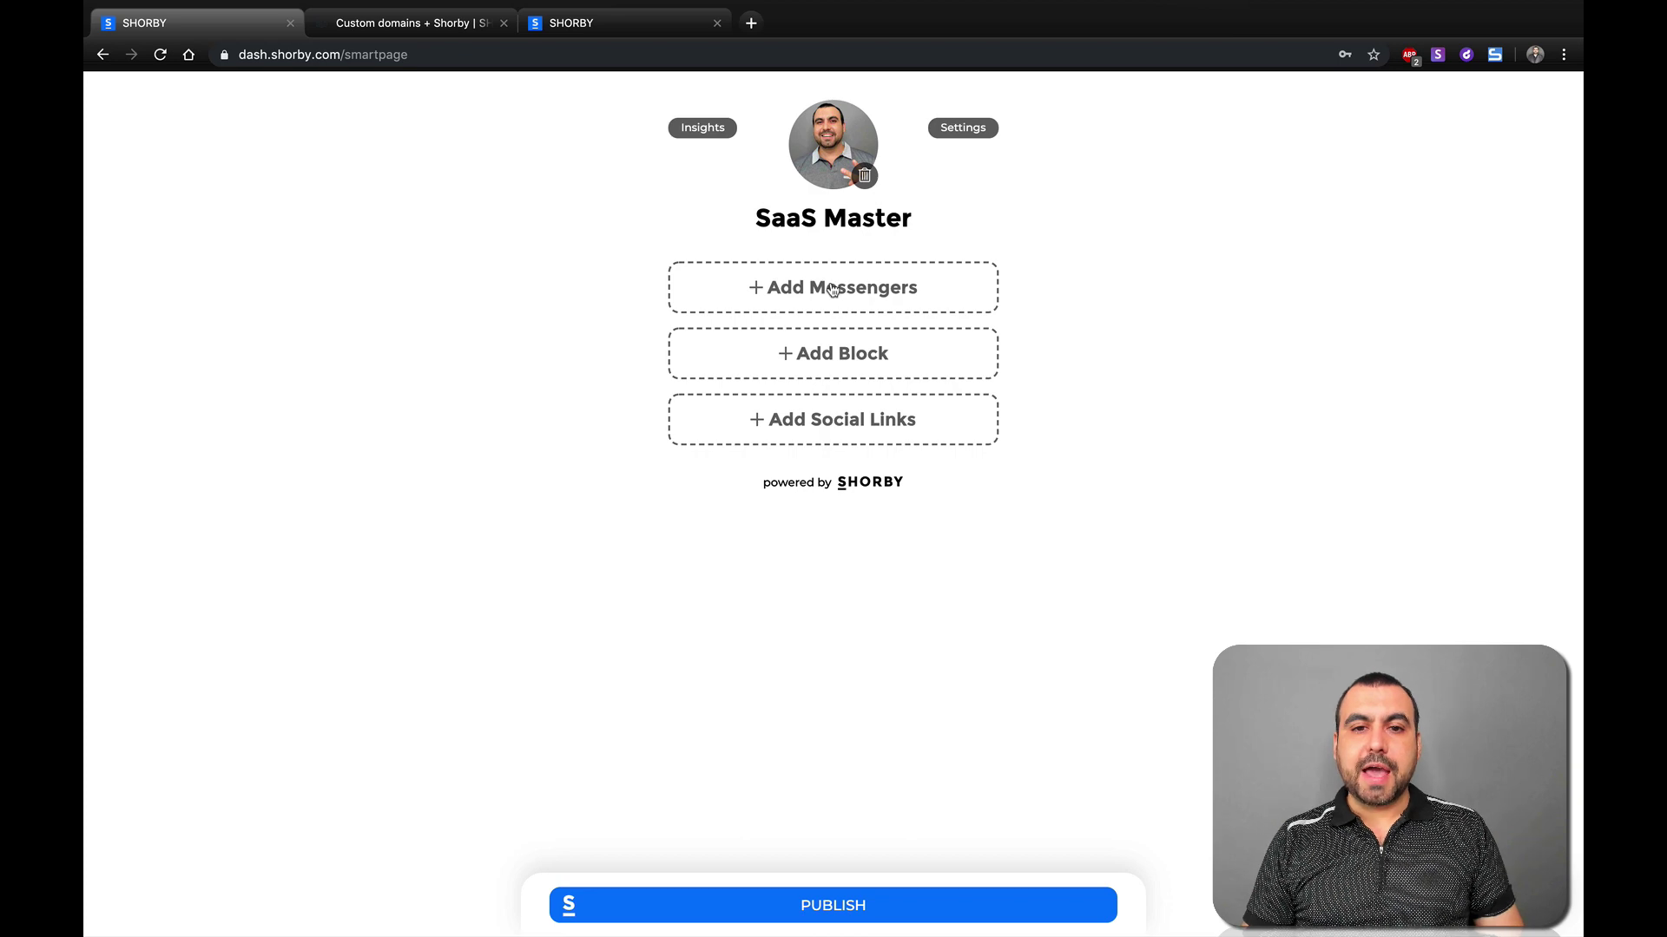
{"action": "left_click", "coordinate": [831, 289]}
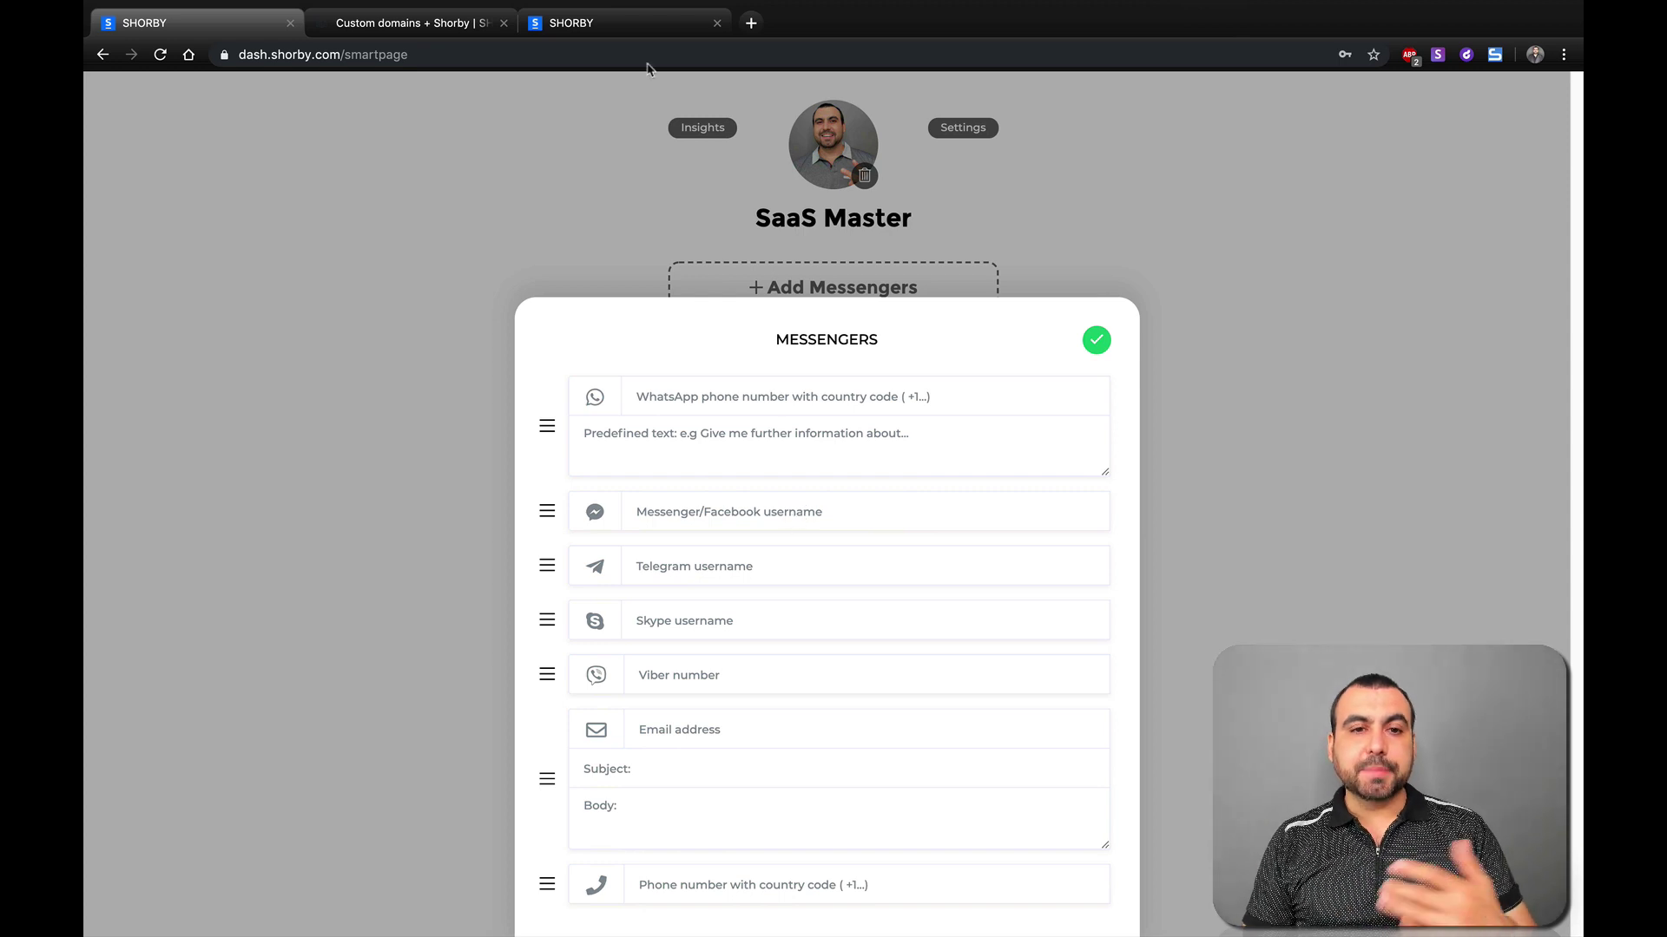
{"action": "left_click", "coordinate": [638, 34]}
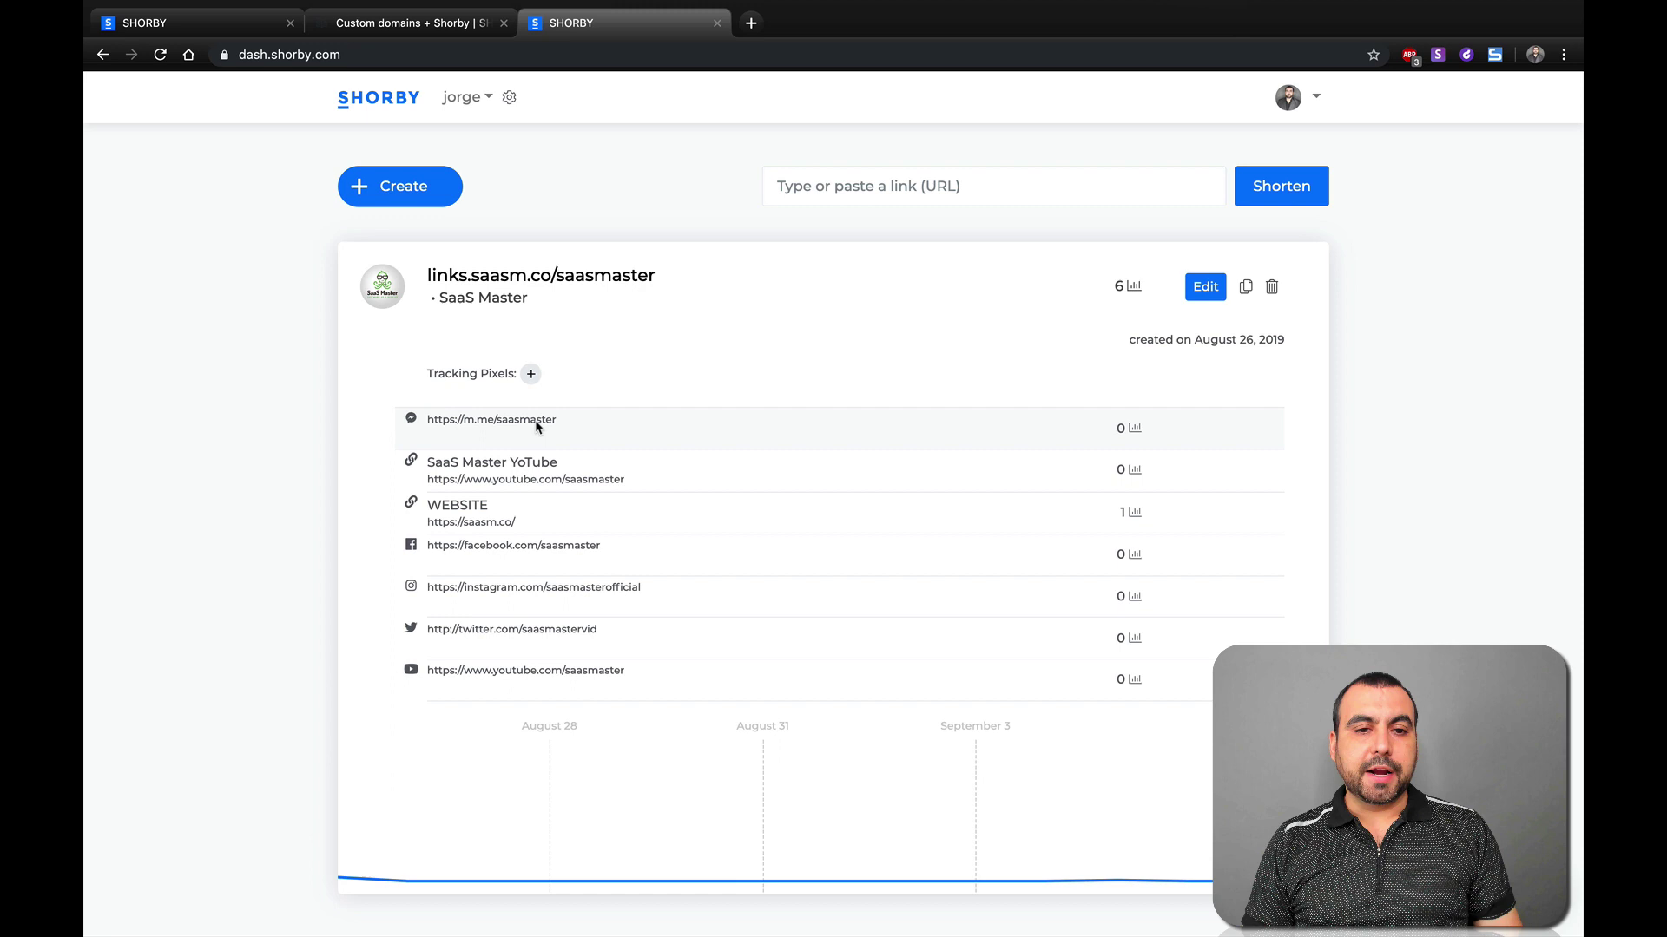
{"action": "left_click_drag", "start_coordinate": [558, 420], "coordinate": [417, 430]}
{"action": "key", "text": "ctrl+c"}
{"action": "left_click", "coordinate": [200, 23]}
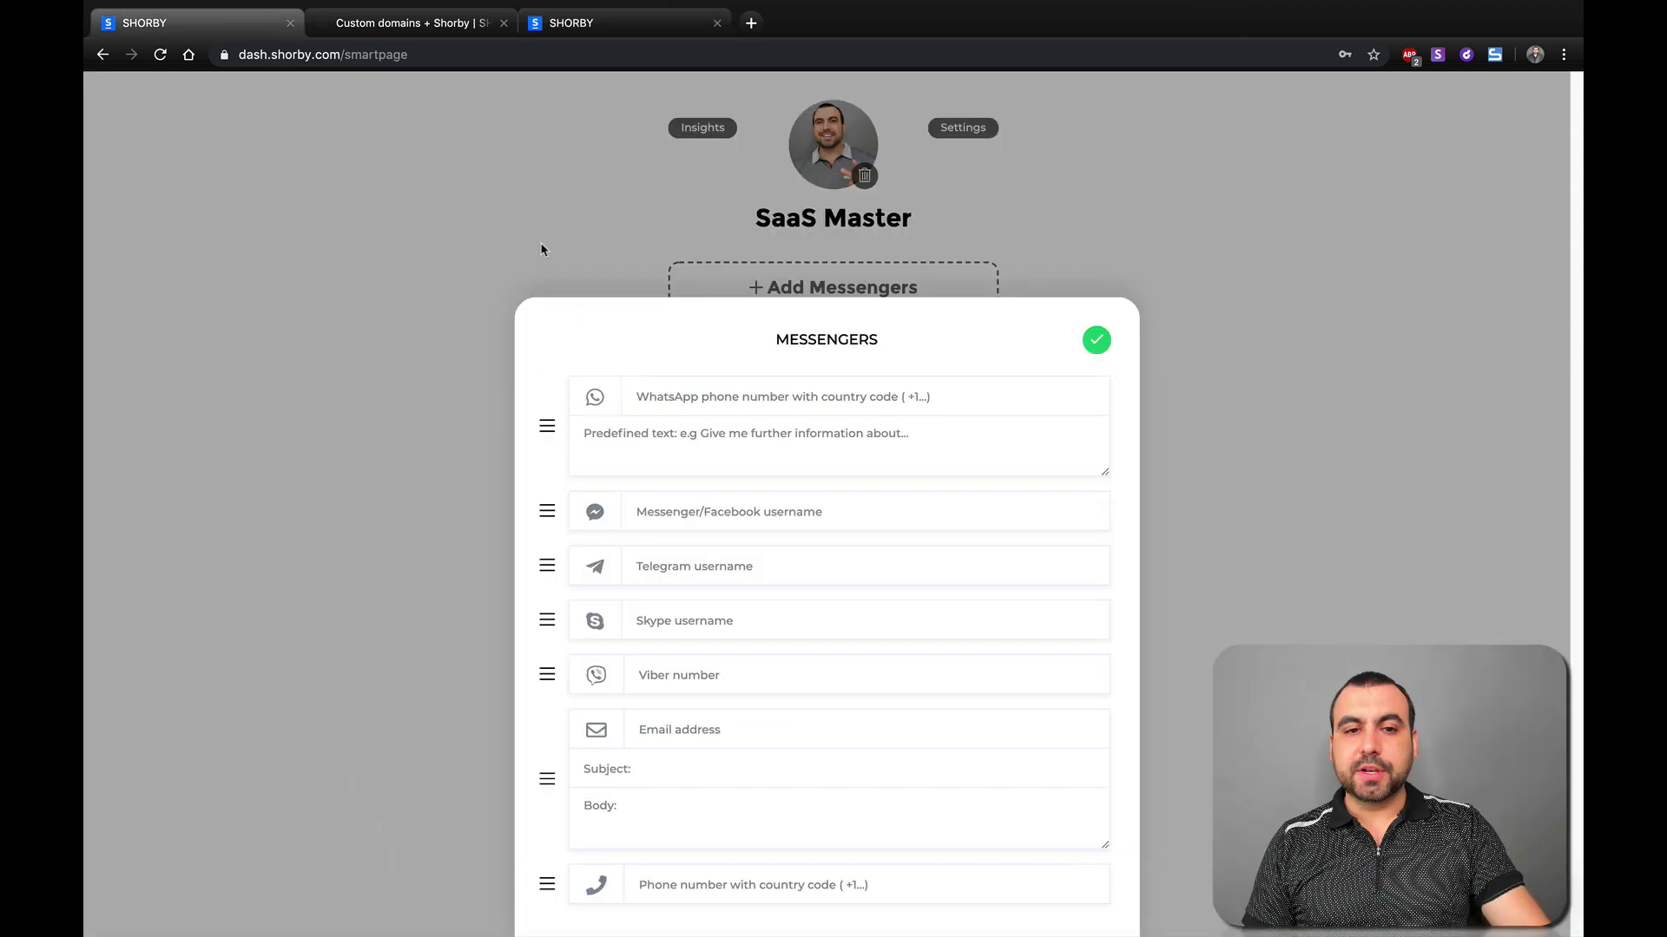
- Paste the copied saasmaster link into the Messenger, Telegram, Skype, Viber and email fields
{"action": "left_click", "coordinate": [689, 500]}
{"action": "key", "text": "ctrl+v"}
{"action": "left_click", "coordinate": [703, 576]}
{"action": "key", "text": "ctrl+v"}
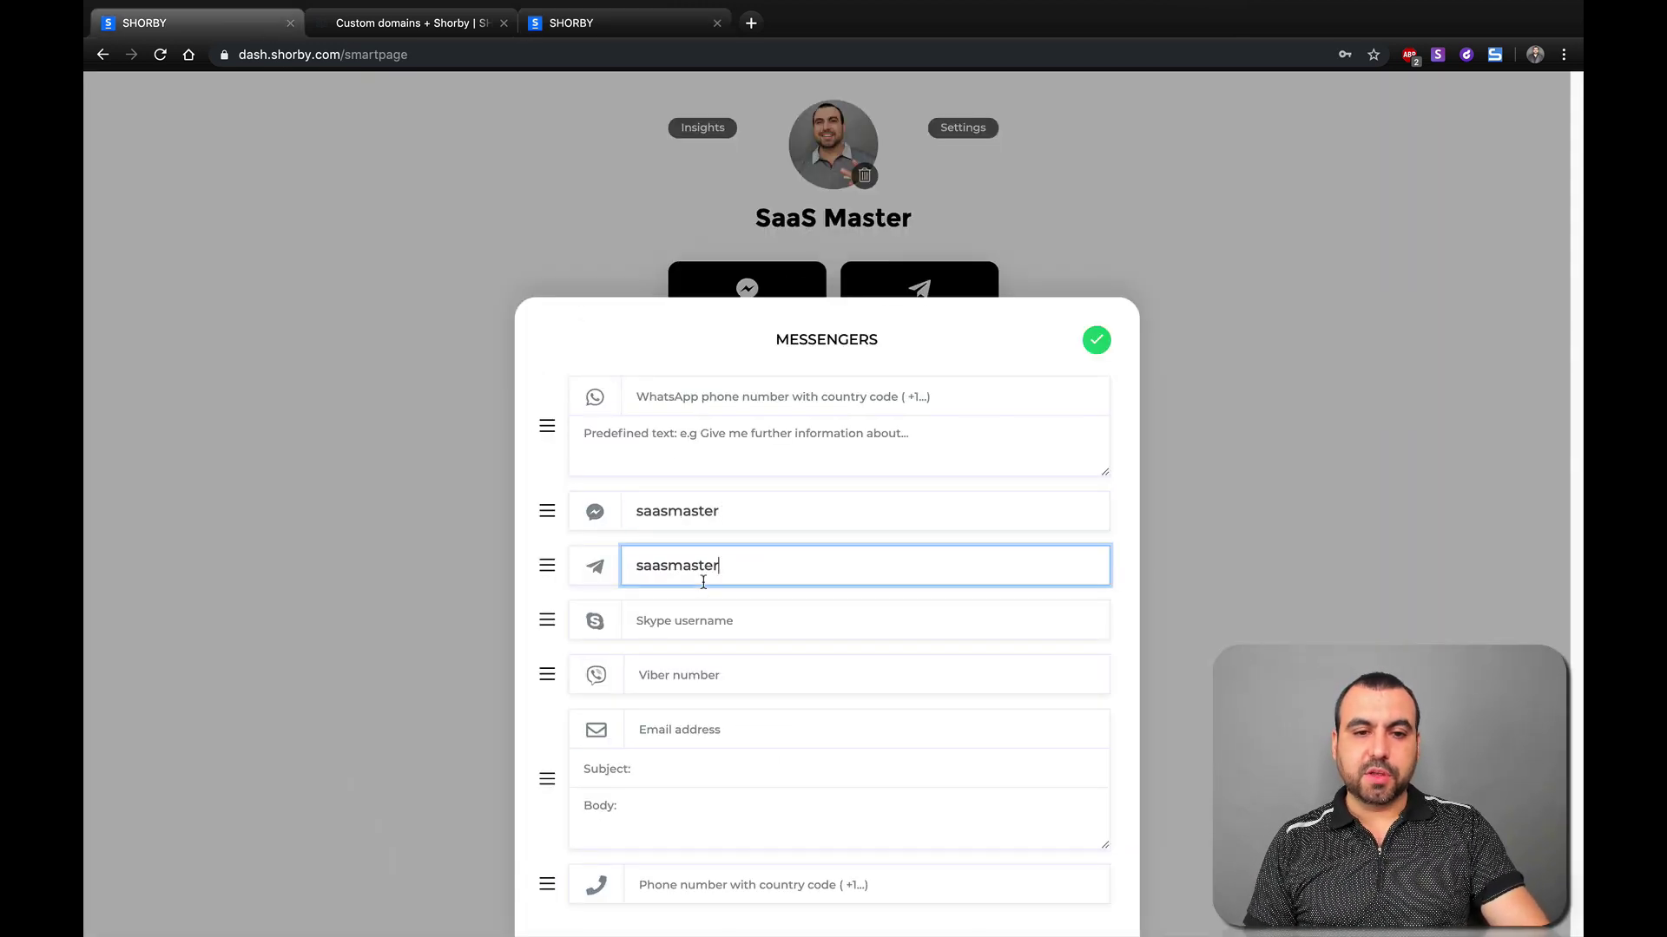
{"action": "left_click", "coordinate": [707, 626]}
{"action": "key", "text": "ctrl+v"}
{"action": "left_click", "coordinate": [707, 664]}
{"action": "key", "text": "ctrl+v"}
{"action": "left_click", "coordinate": [708, 731]}
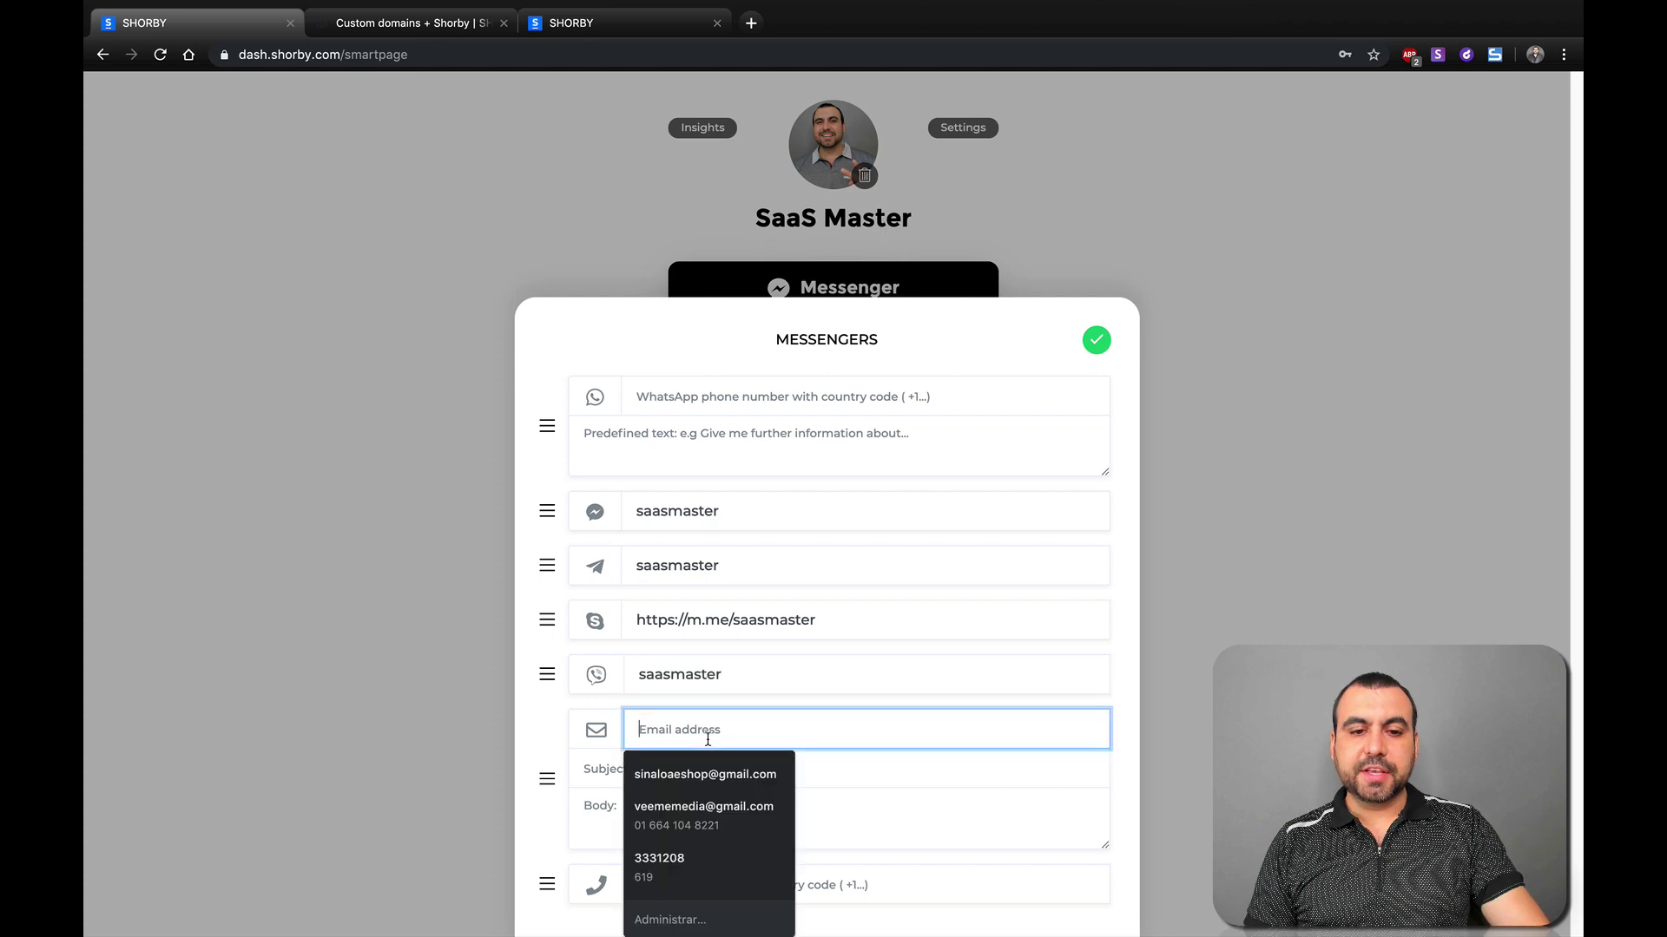
{"action": "key", "text": "ctrl+v"}
- Enter the phone and WhatsApp numbers, then save the messenger contacts
{"action": "left_click", "coordinate": [712, 883]}
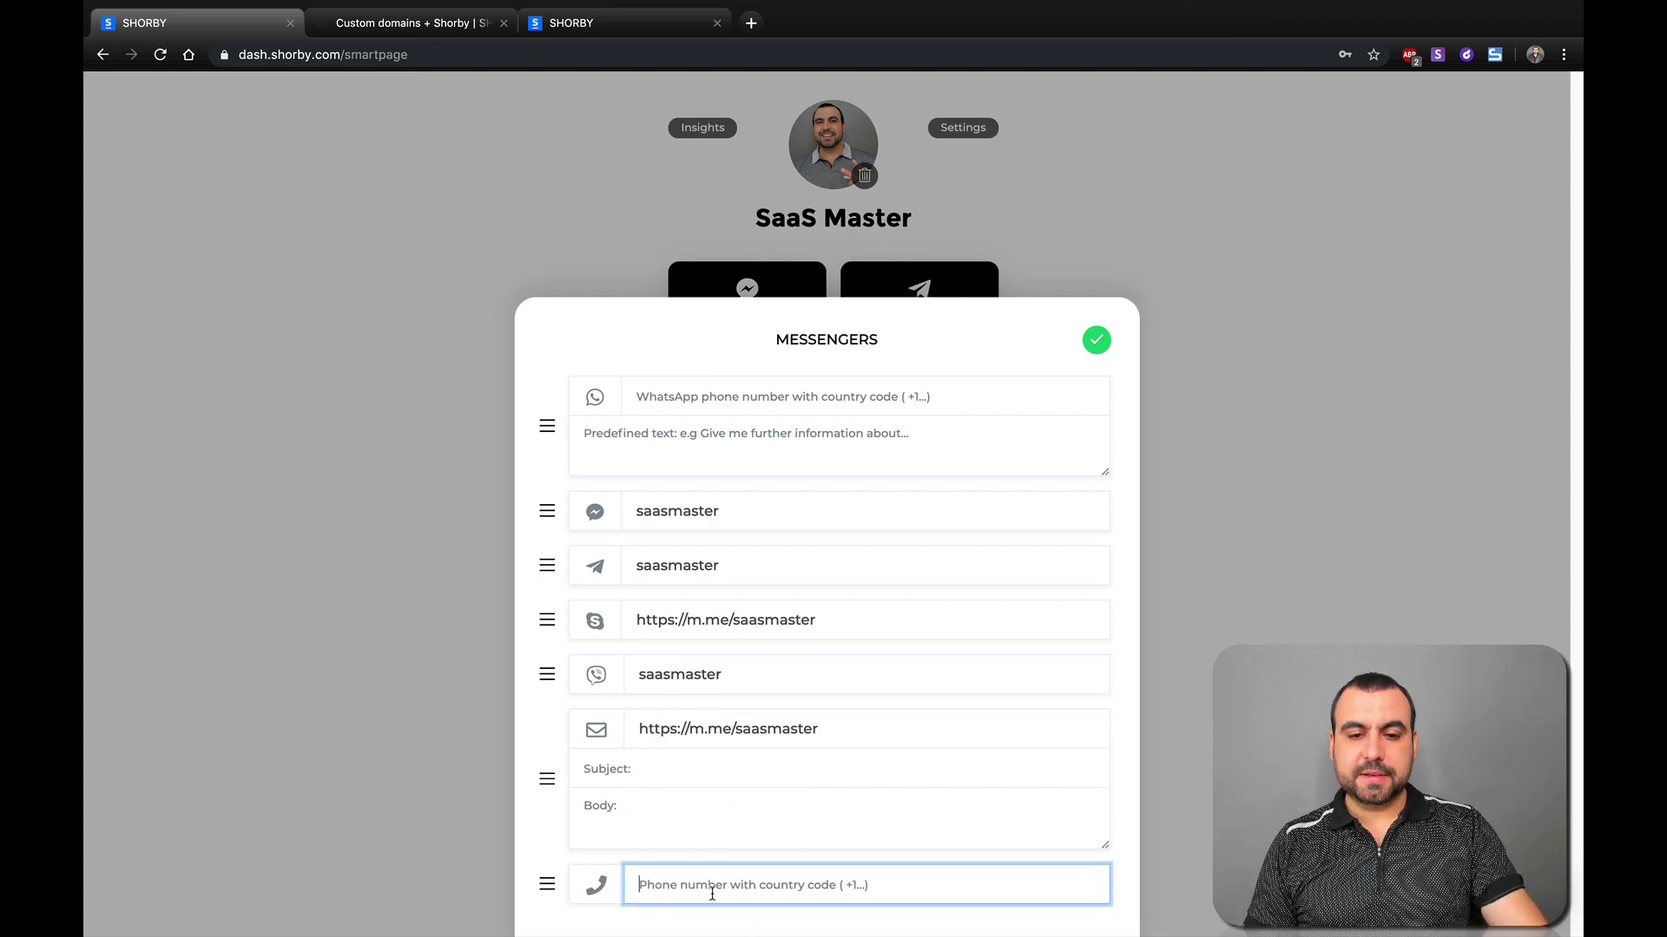
{"action": "type", "text": "234567890"}
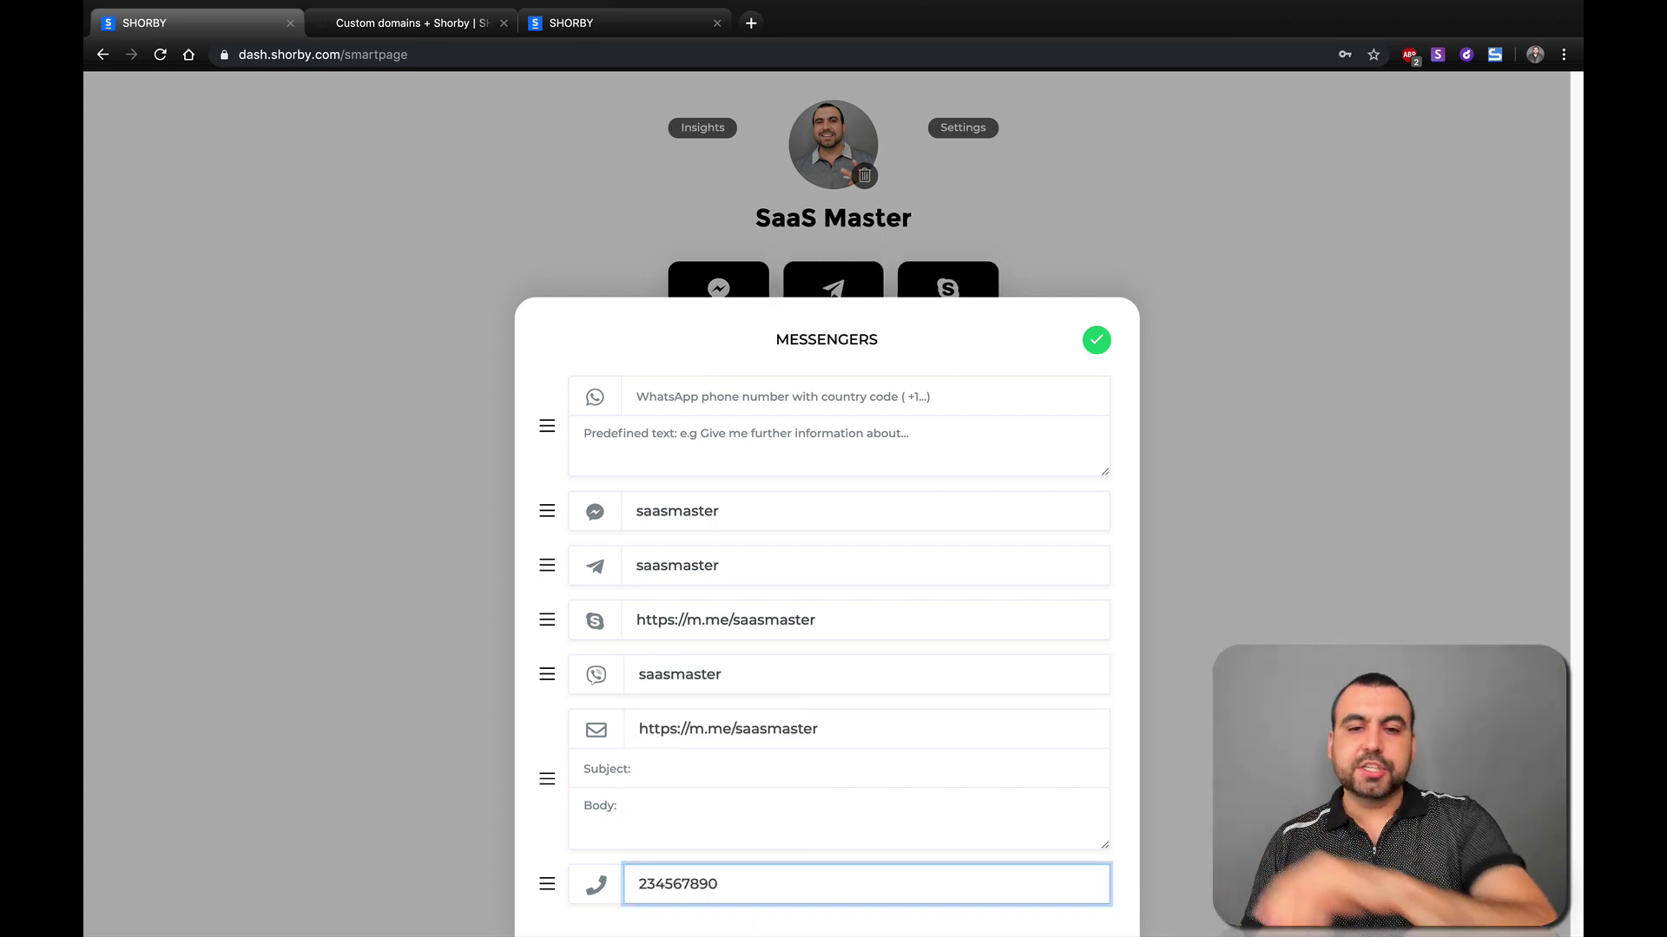
{"action": "left_click", "coordinate": [744, 402]}
{"action": "type", "text": "24567890"}
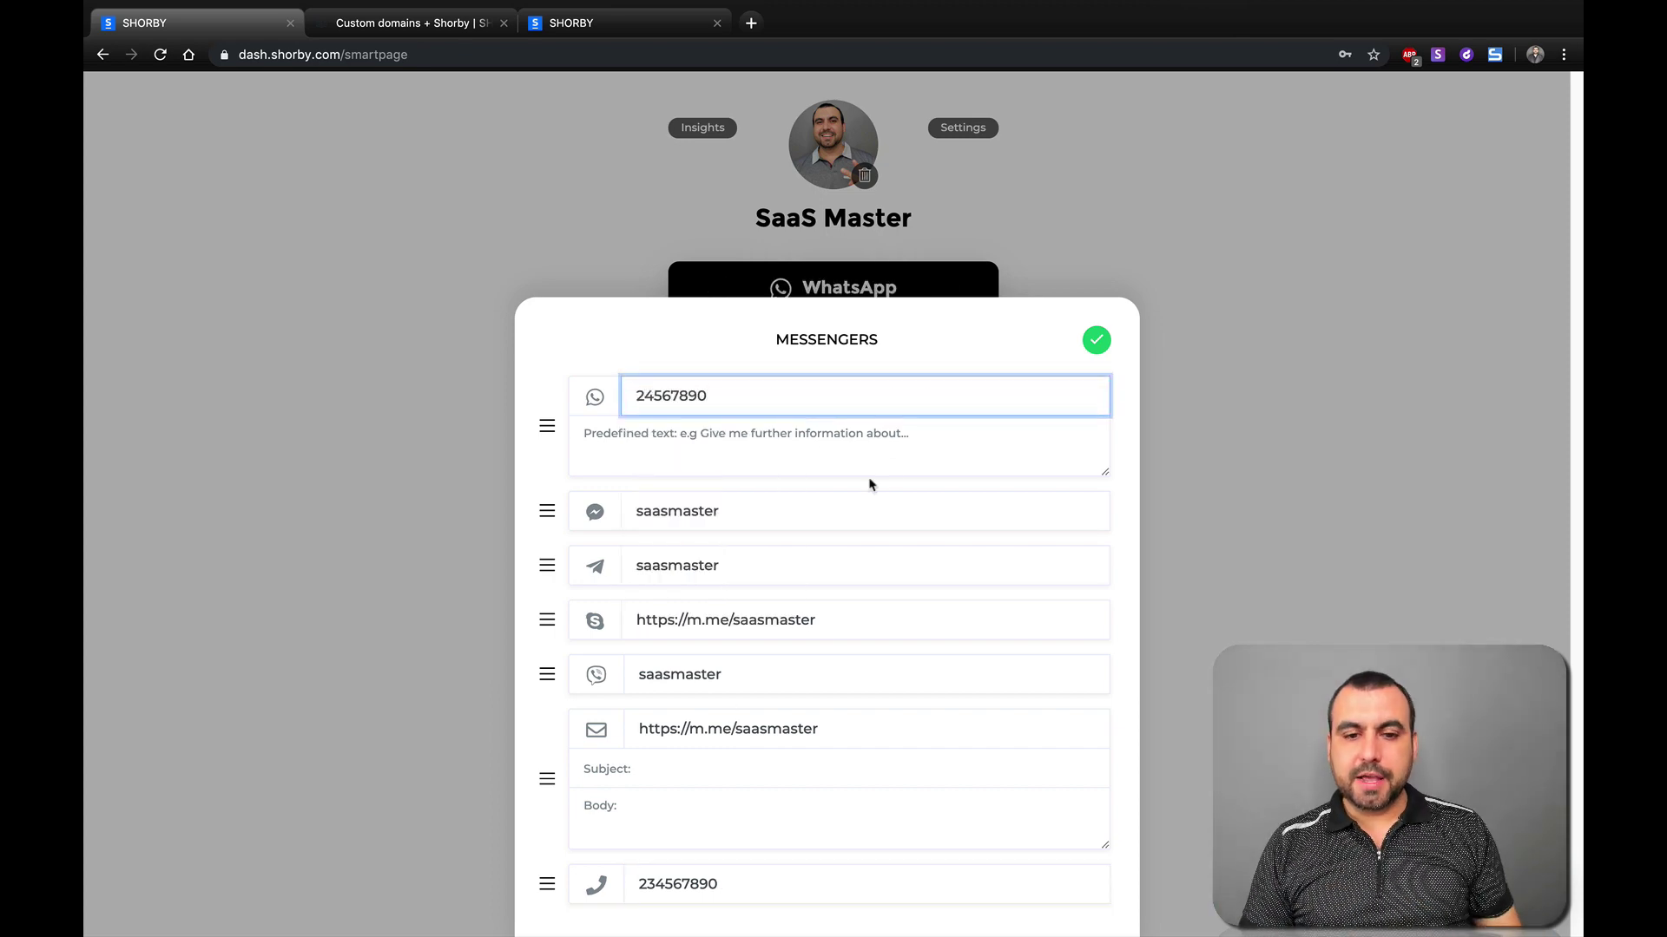
{"action": "left_click", "coordinate": [1097, 341]}
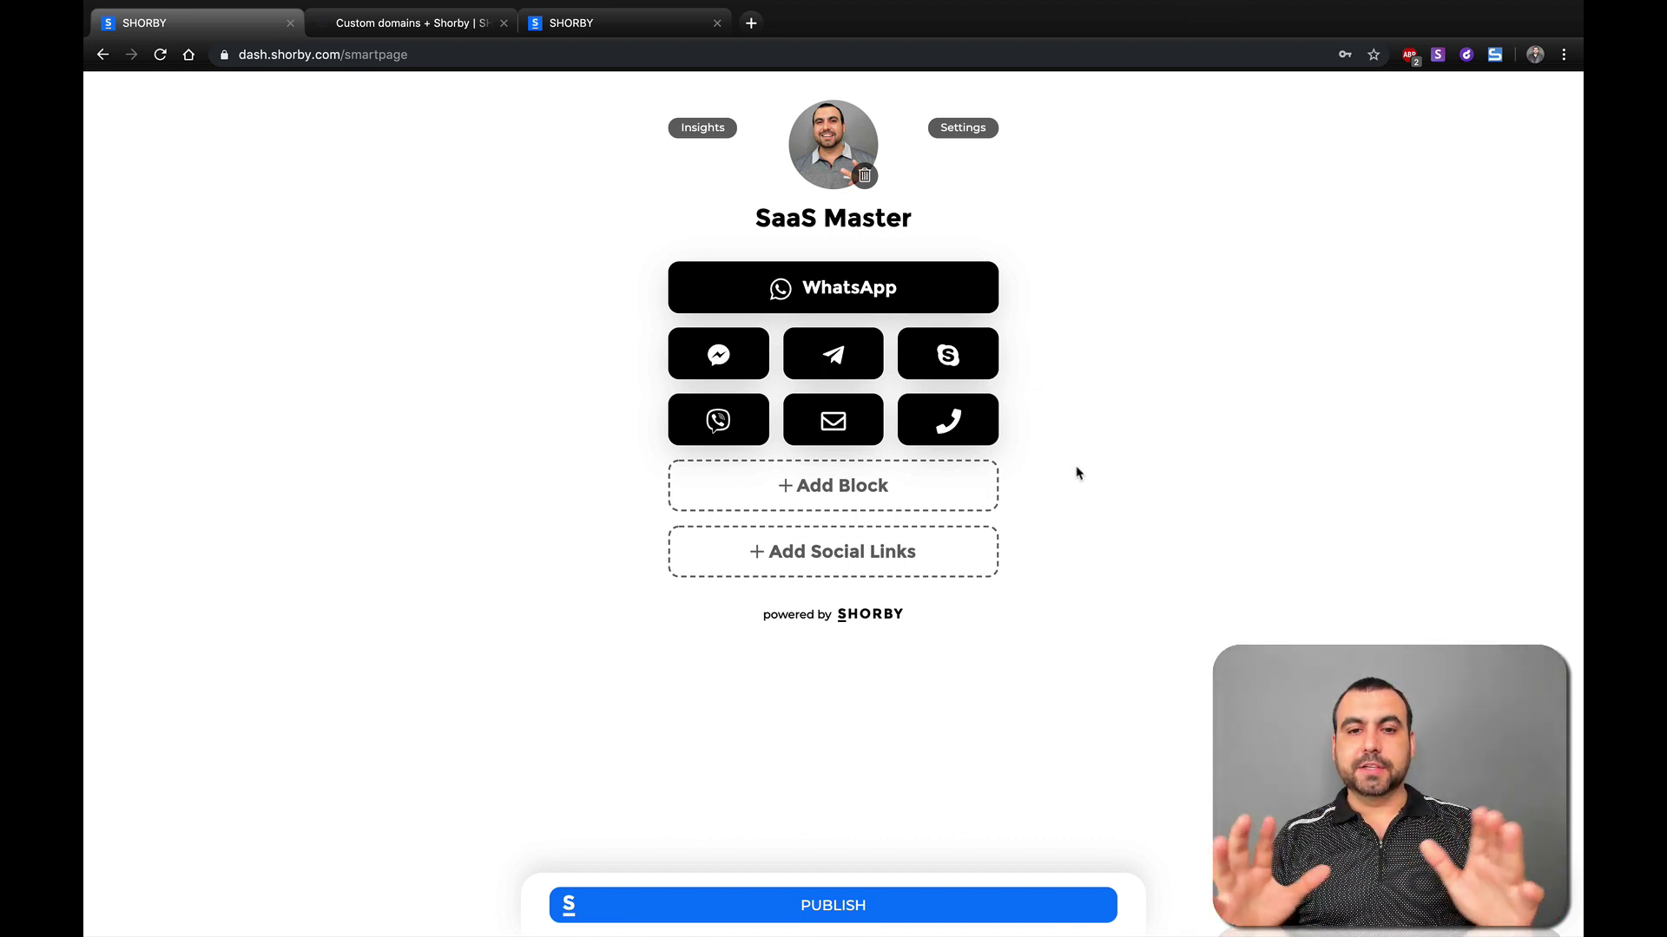
{"action": "left_click", "coordinate": [886, 494]}
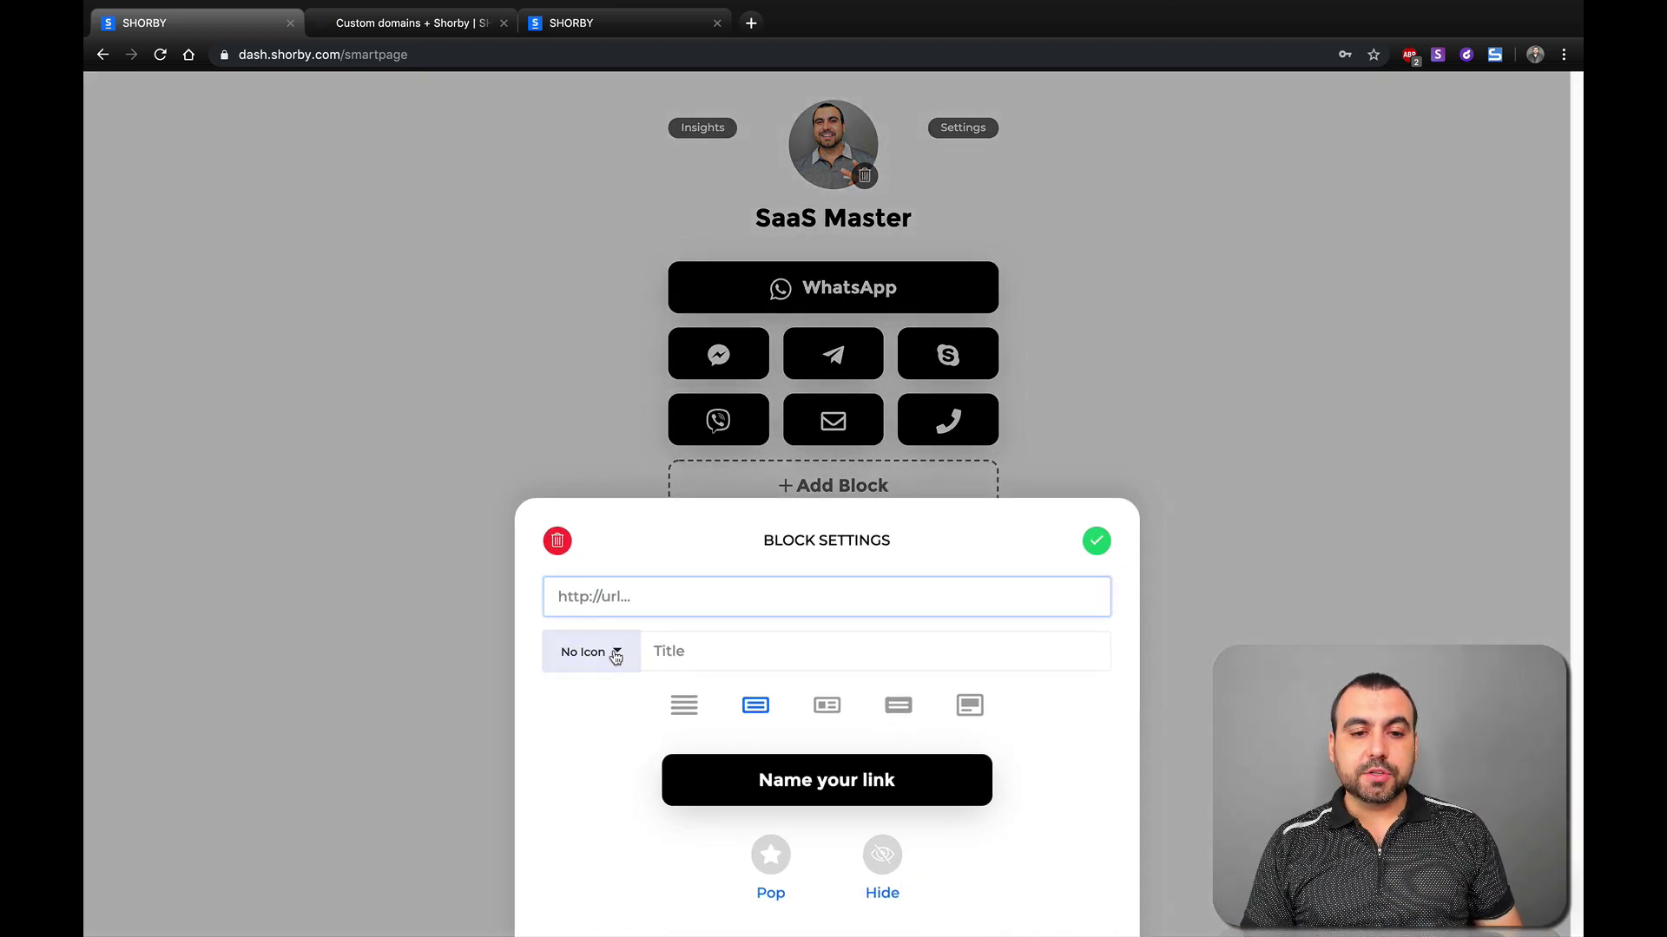
{"action": "left_click", "coordinate": [614, 652]}
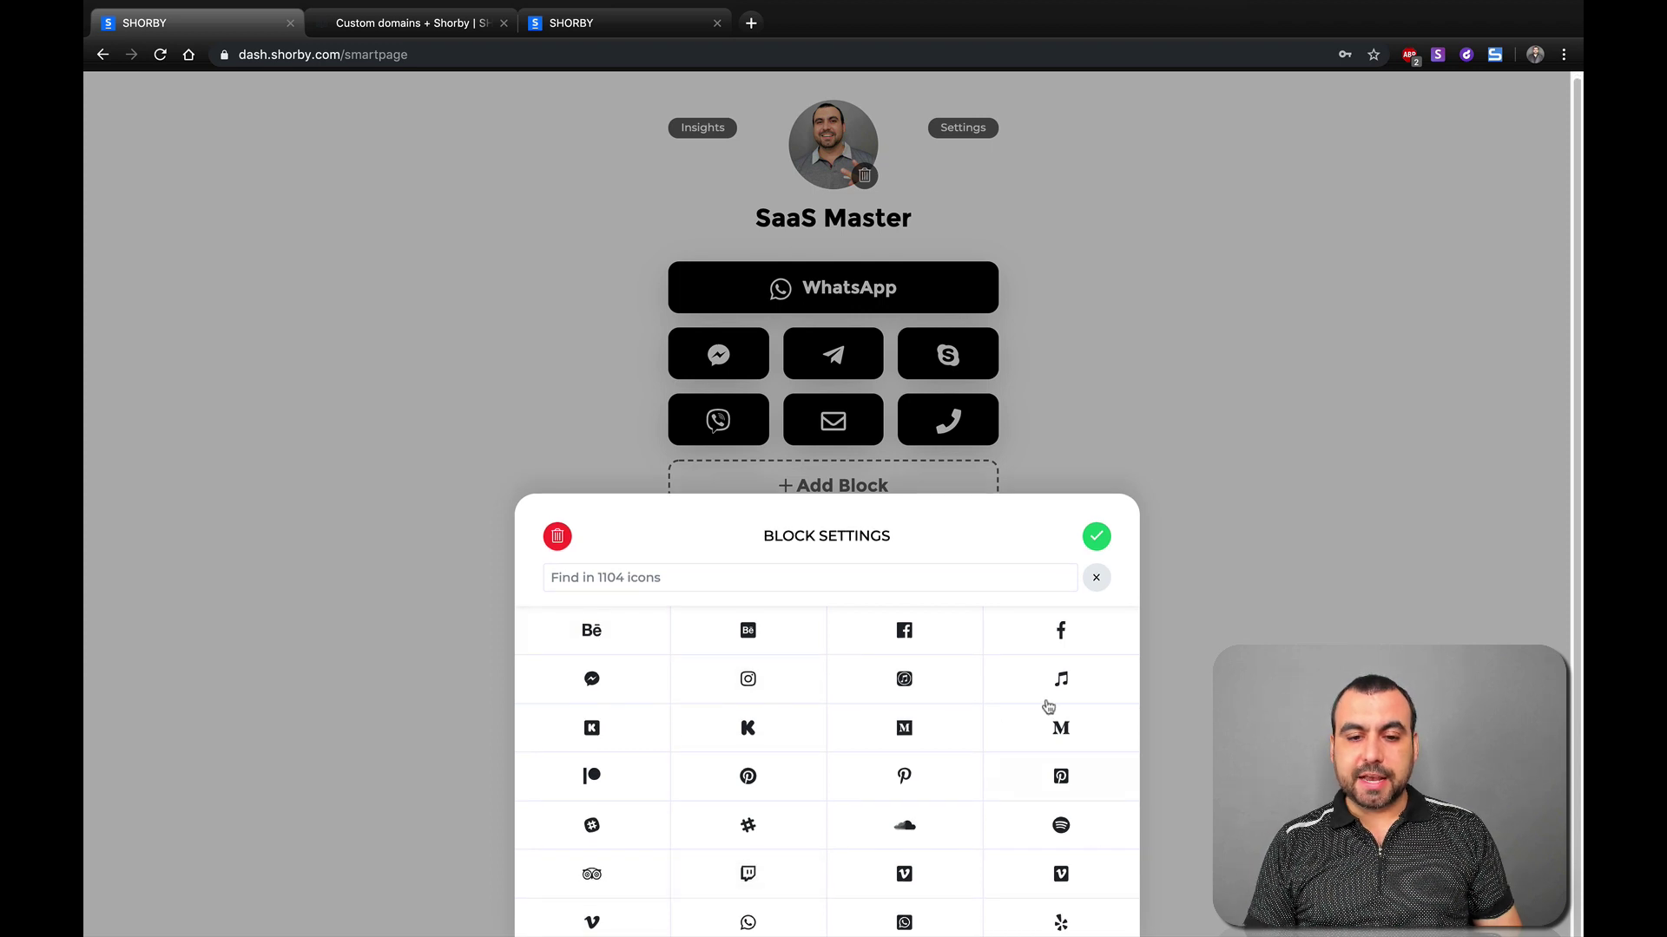
{"action": "left_click", "coordinate": [557, 537]}
{"action": "left_click", "coordinate": [830, 486]}
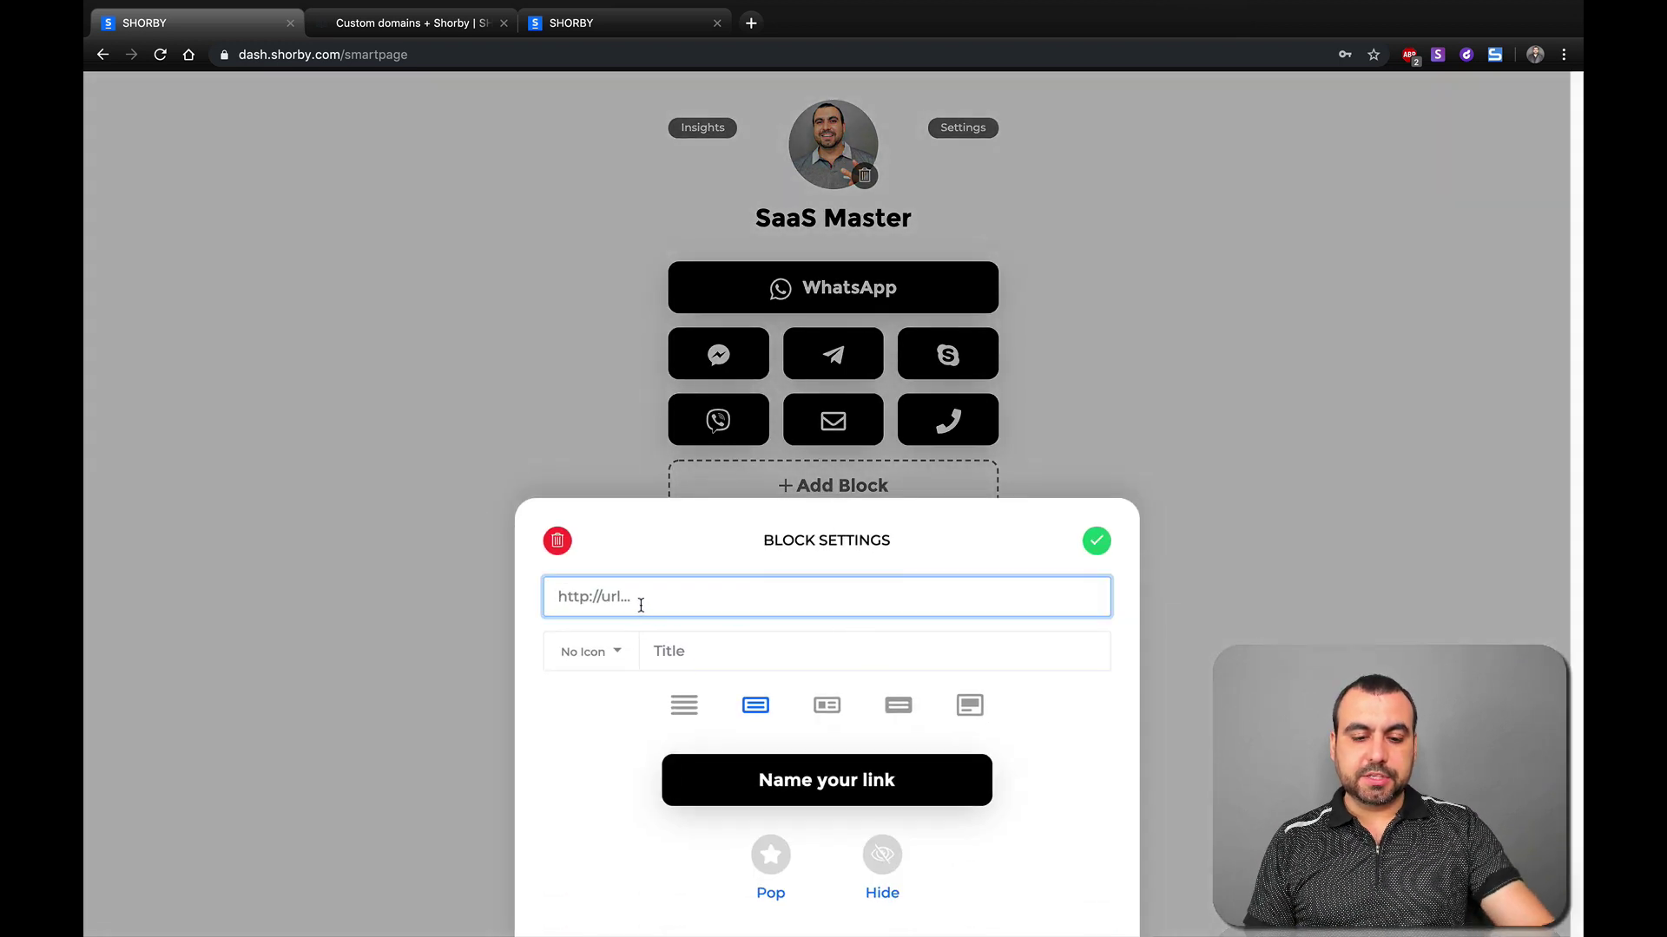
{"action": "type", "text": "https://m.me/saasmaster"}
{"action": "left_click", "coordinate": [636, 651]}
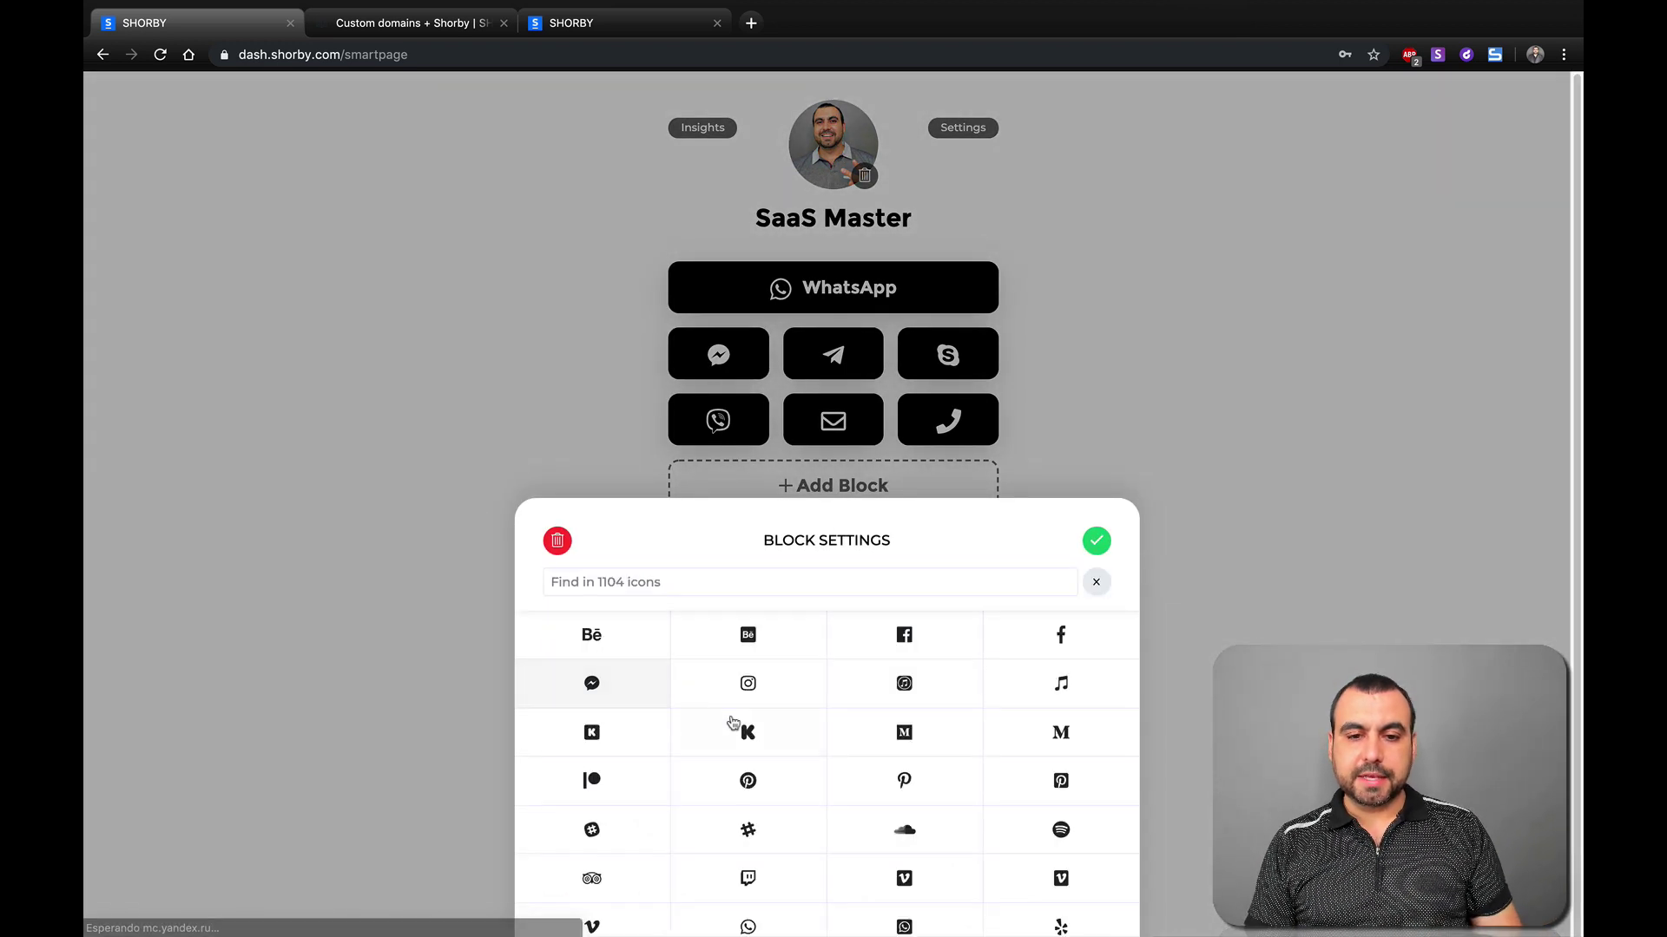
{"action": "left_click", "coordinate": [903, 785]}
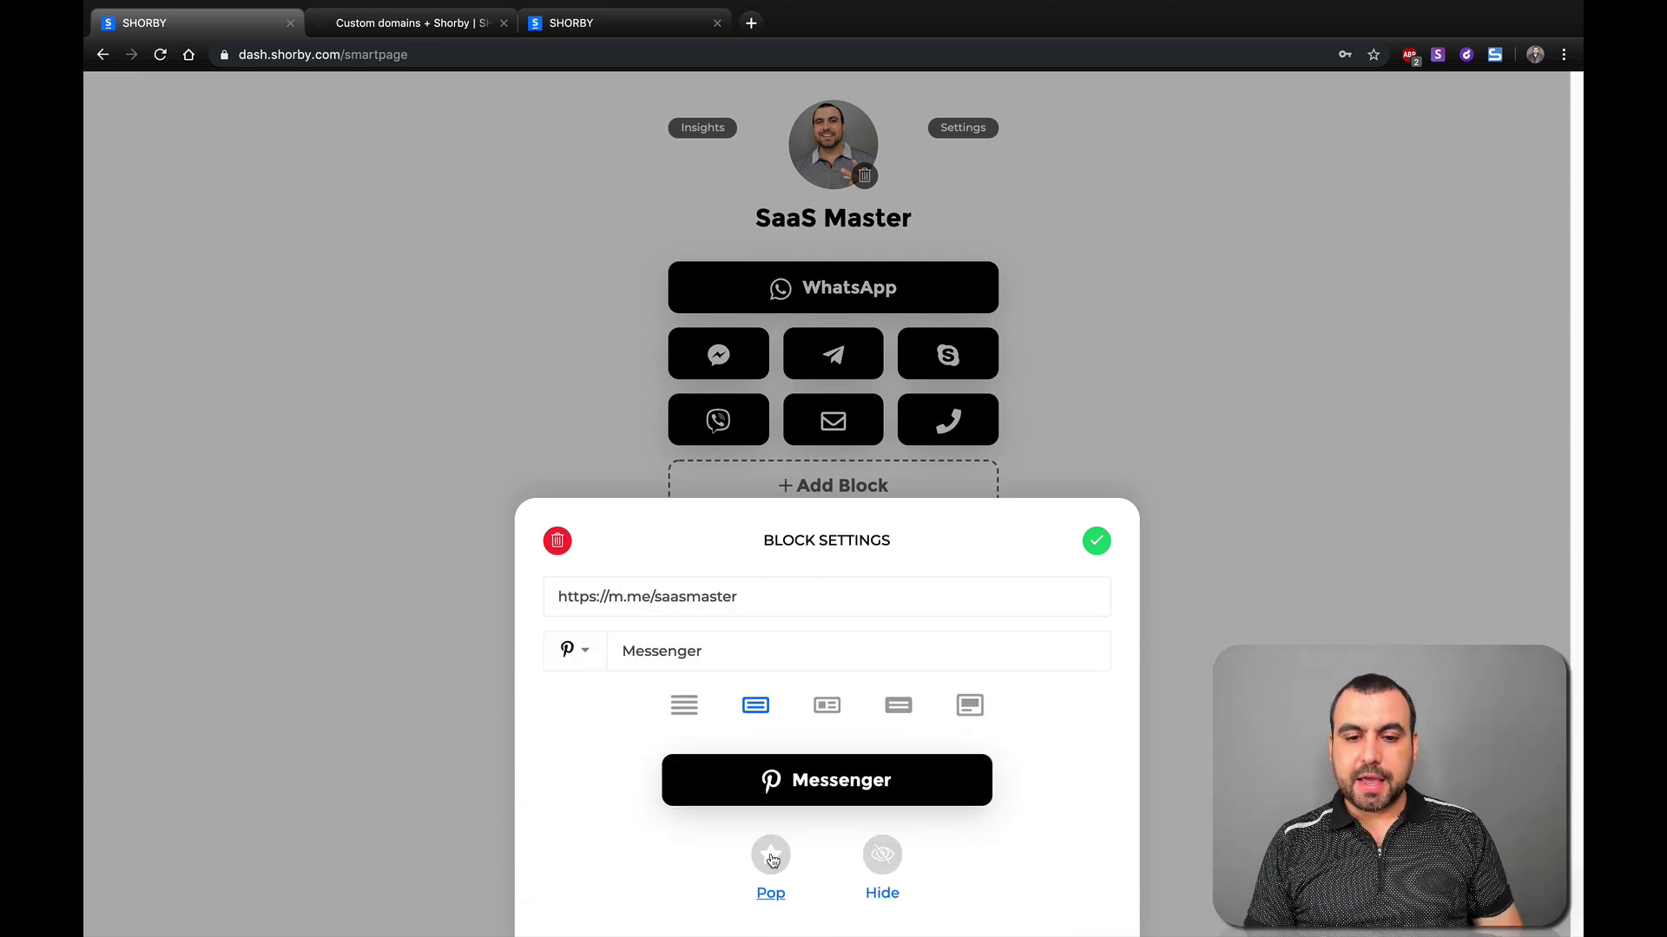
{"action": "left_click", "coordinate": [1095, 552]}
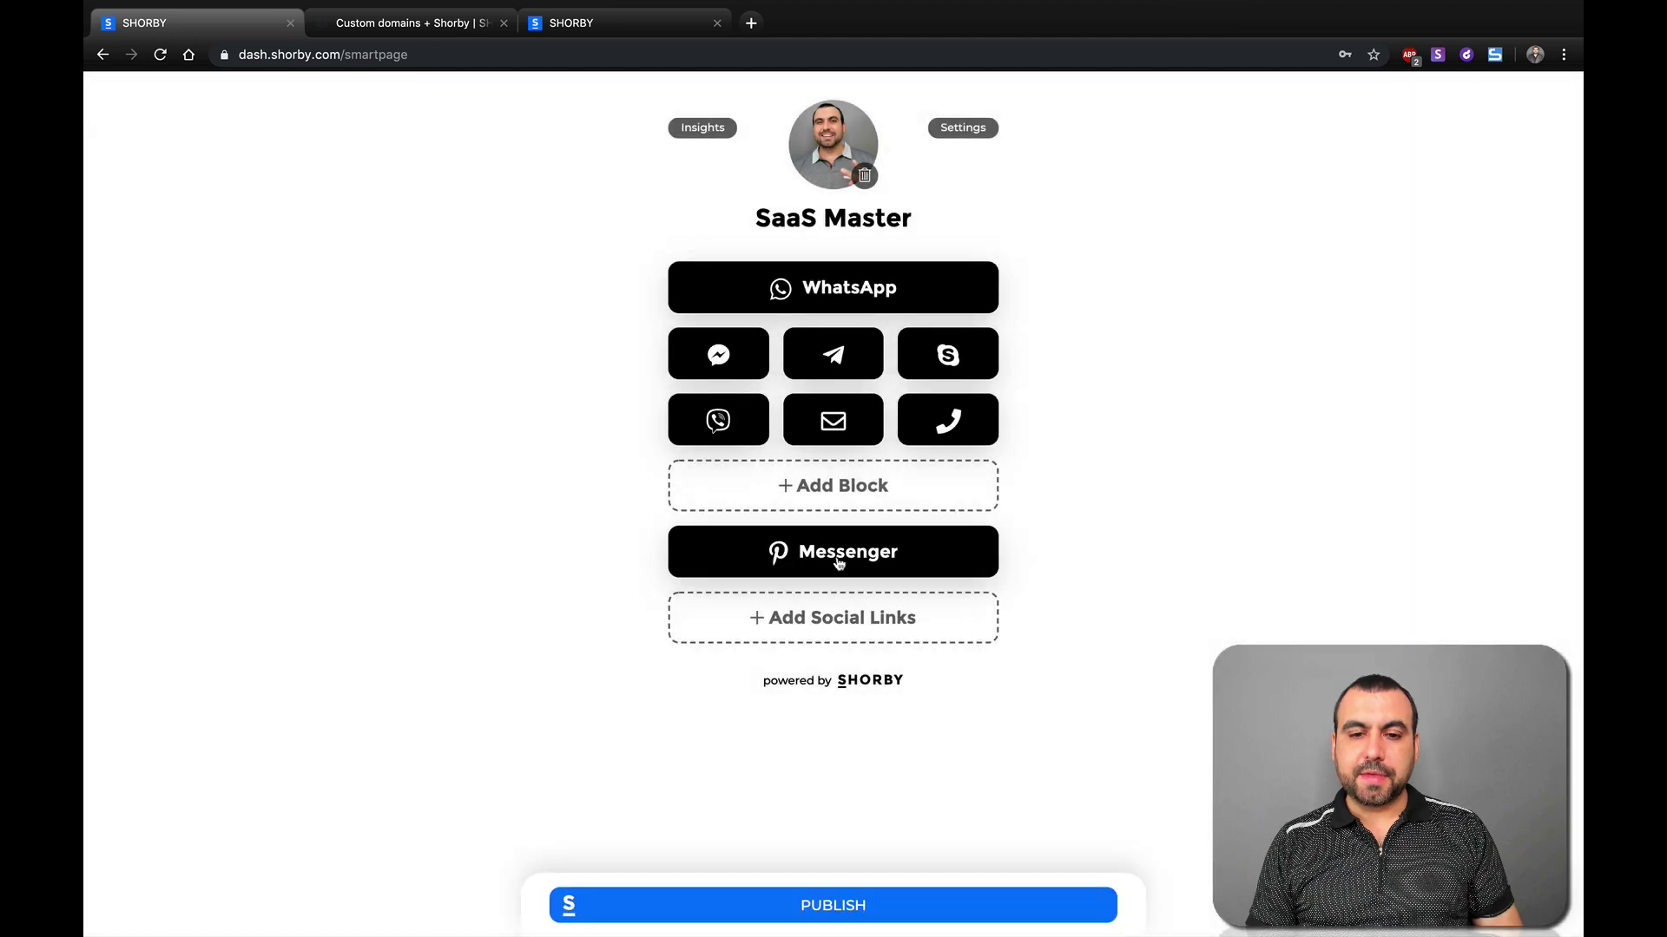
- Add a Facebook social link with the username 'saasmasterv'
{"action": "left_click", "coordinate": [885, 631]}
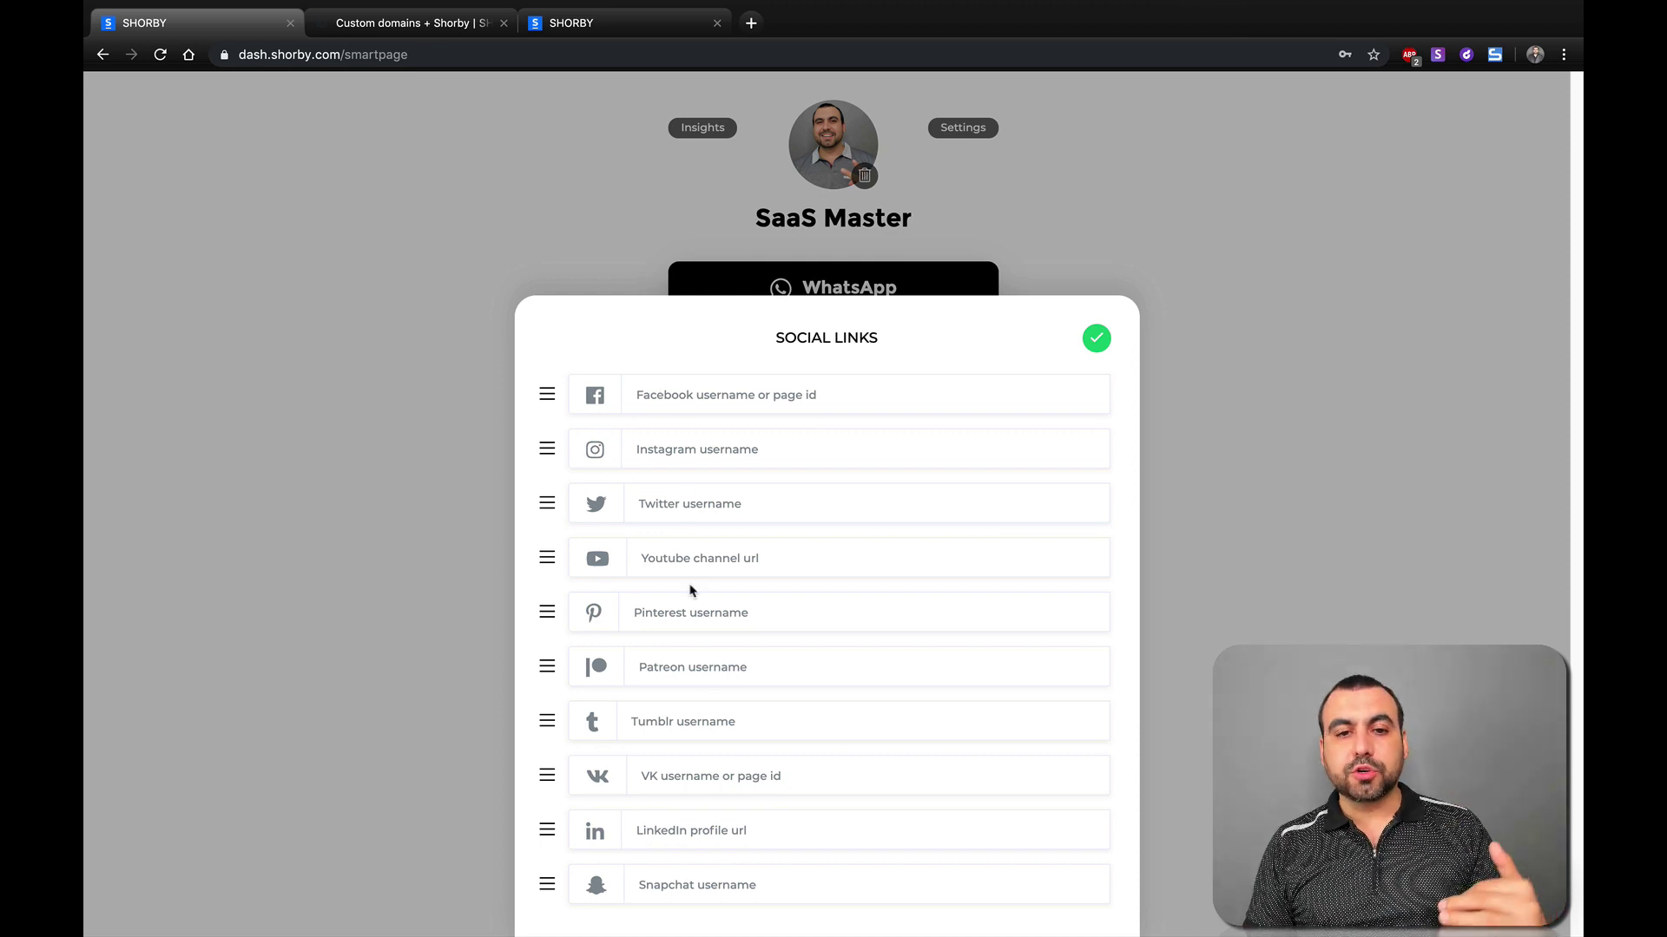
{"action": "left_click", "coordinate": [683, 392]}
{"action": "type", "text": "saasmasterv"}
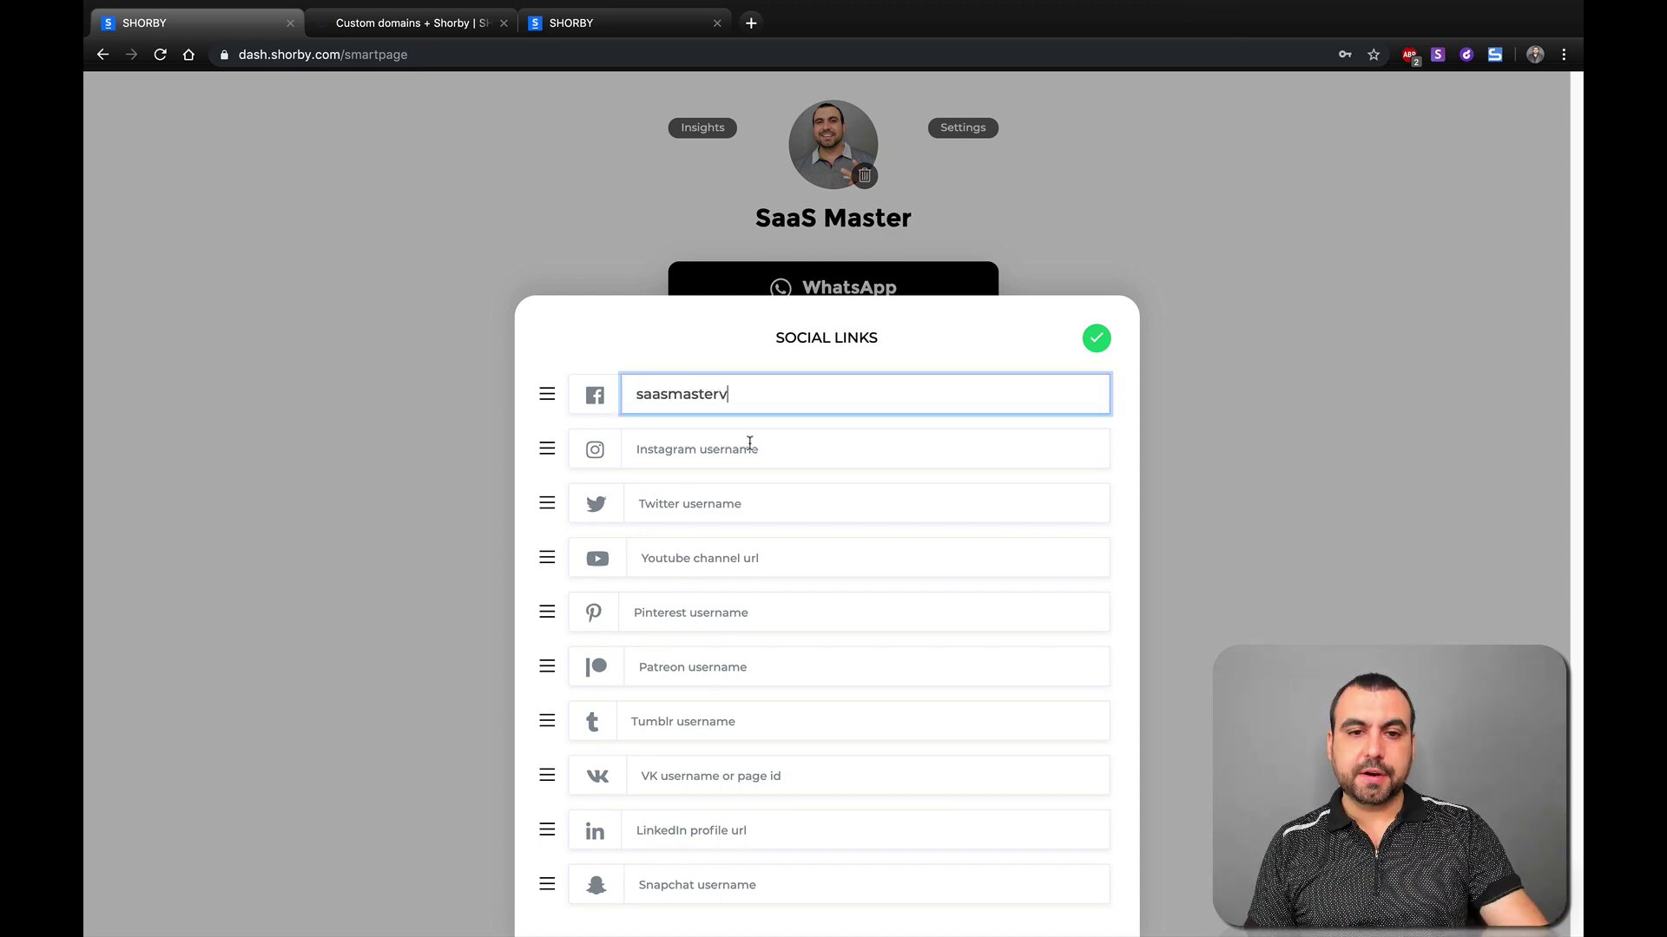
{"action": "left_click", "coordinate": [1104, 340]}
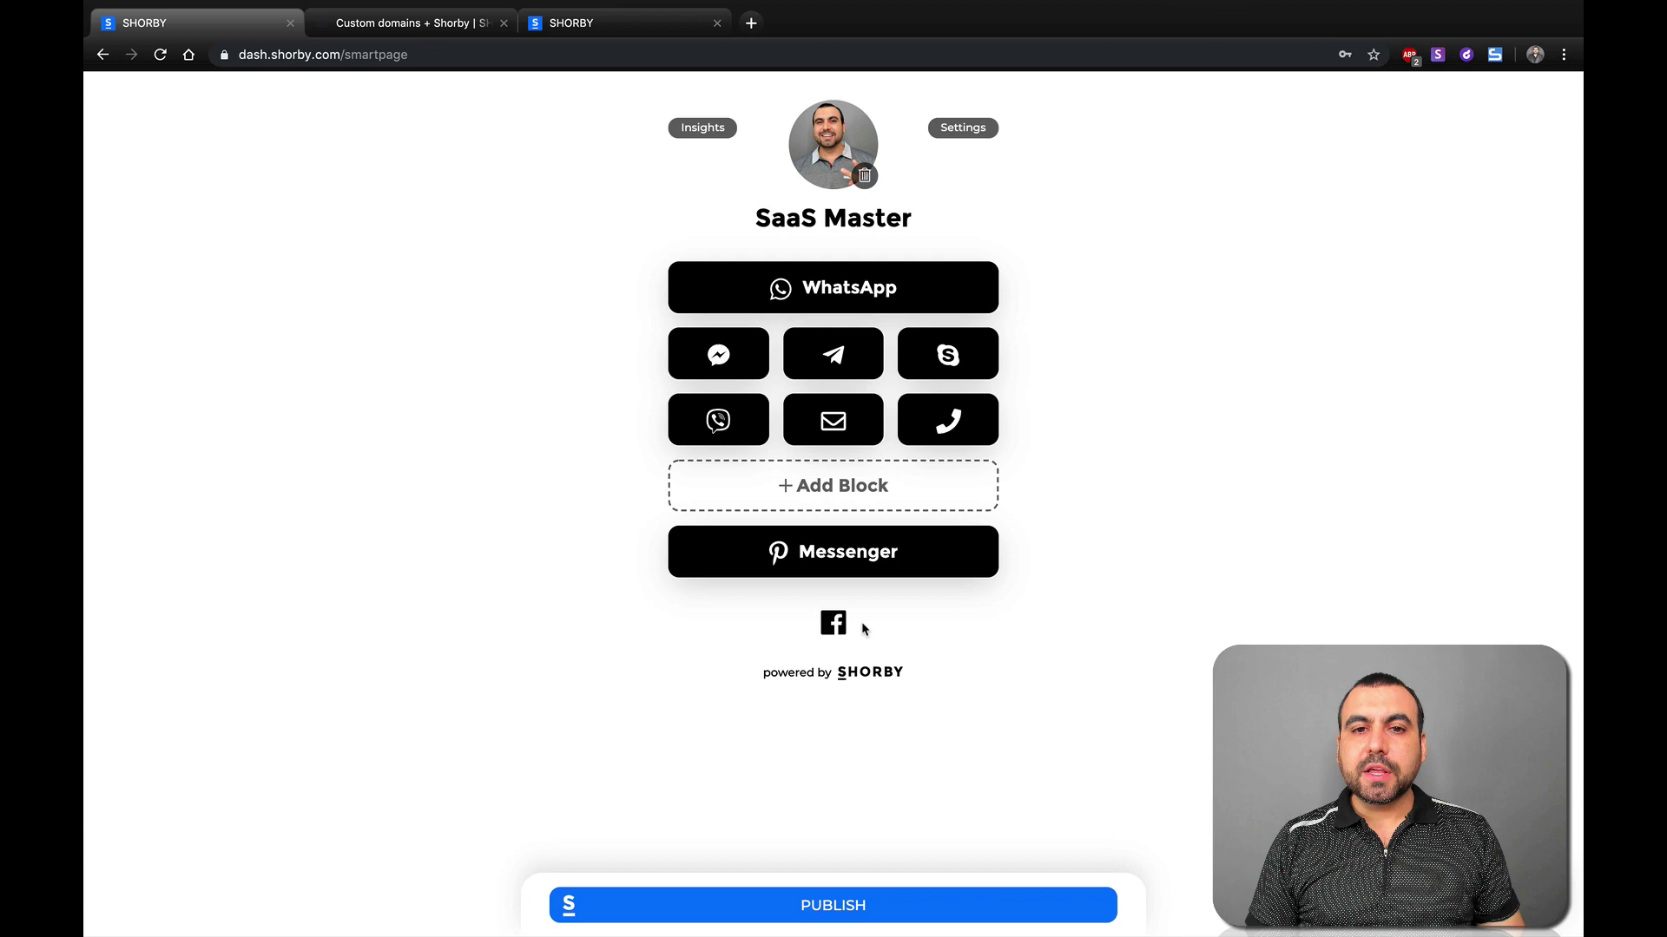
- In Settings & Style, try several theme swatches and settle on the green-teal gradient
{"action": "left_click", "coordinate": [986, 130]}
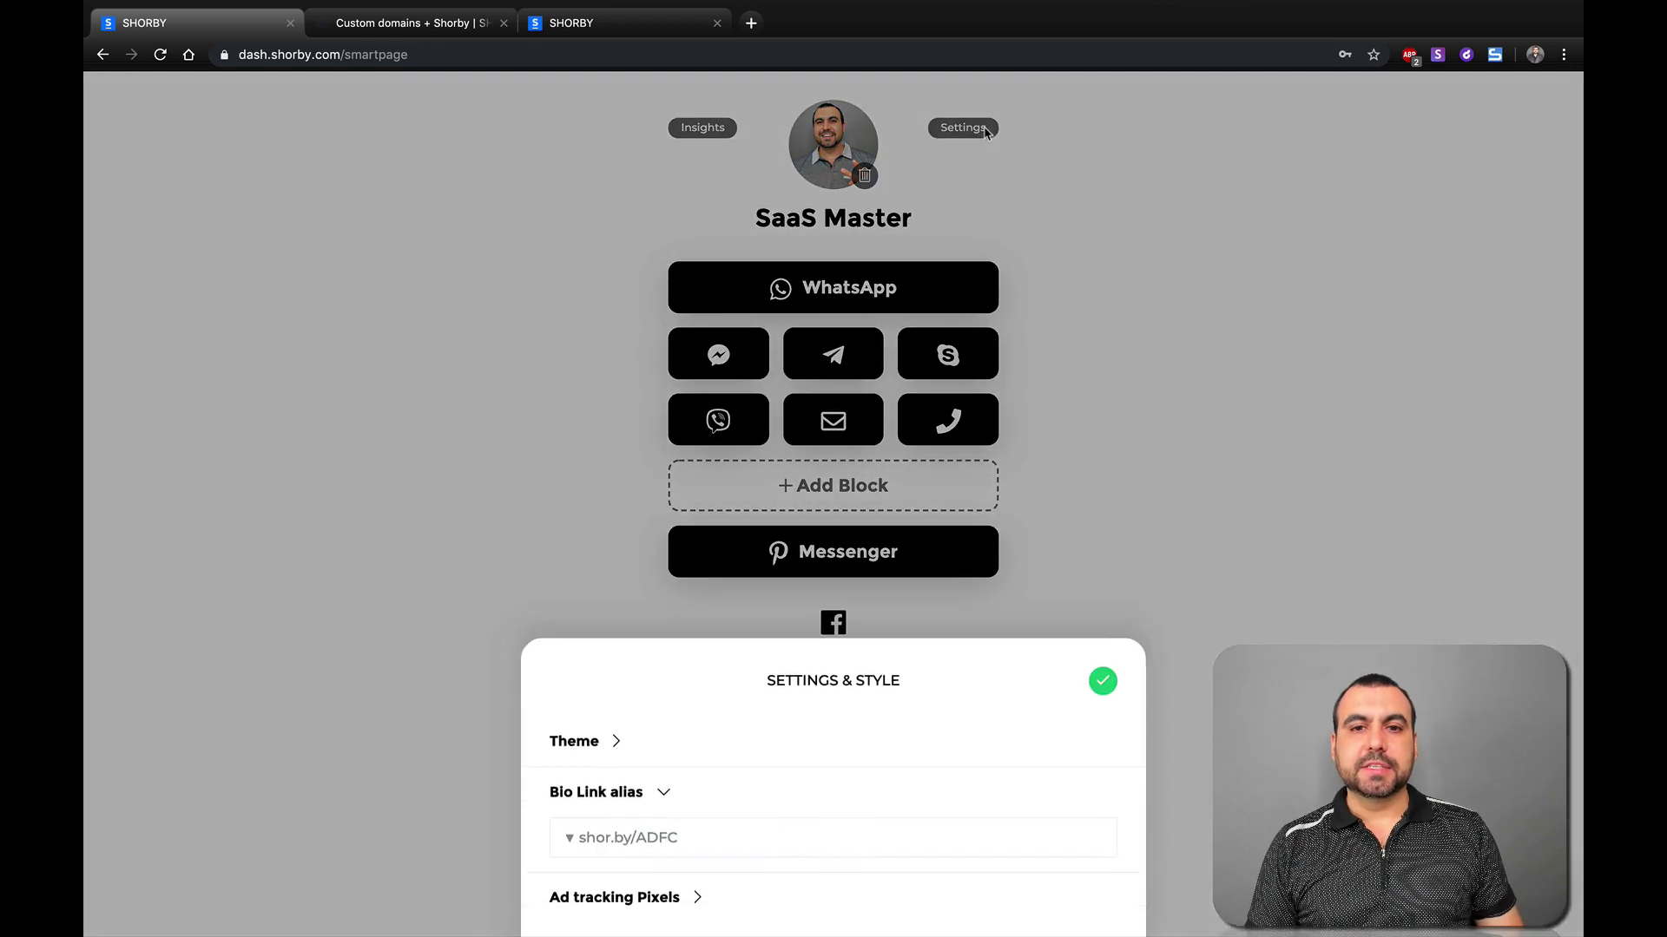
{"action": "left_click", "coordinate": [563, 749]}
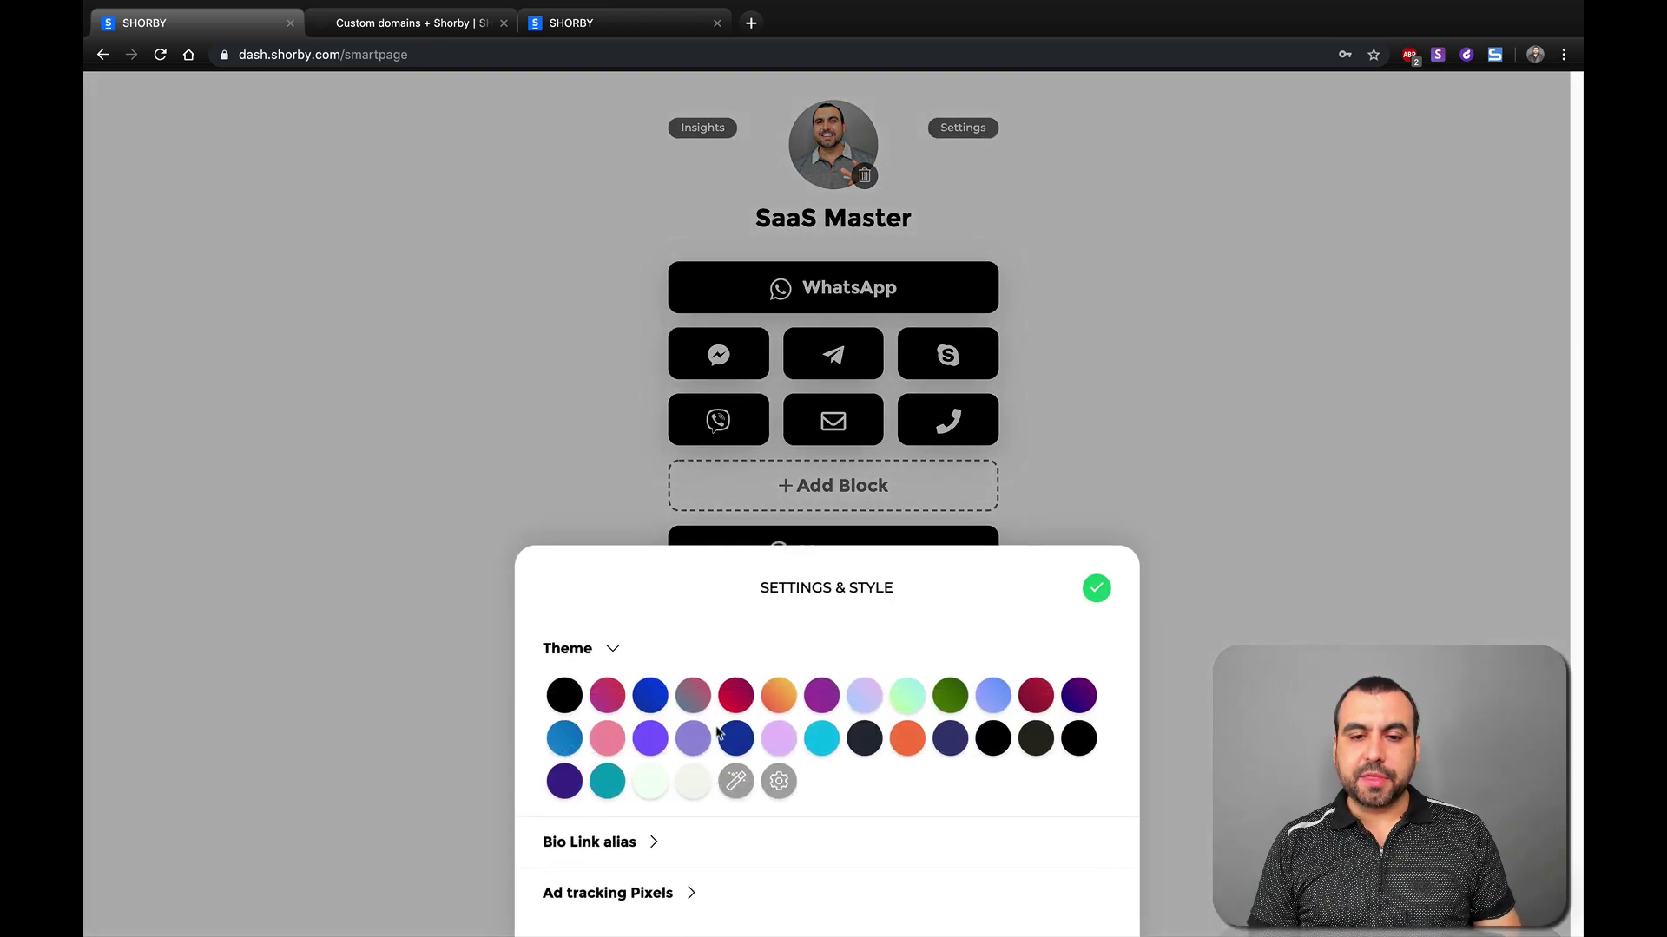
{"action": "left_click", "coordinate": [902, 705]}
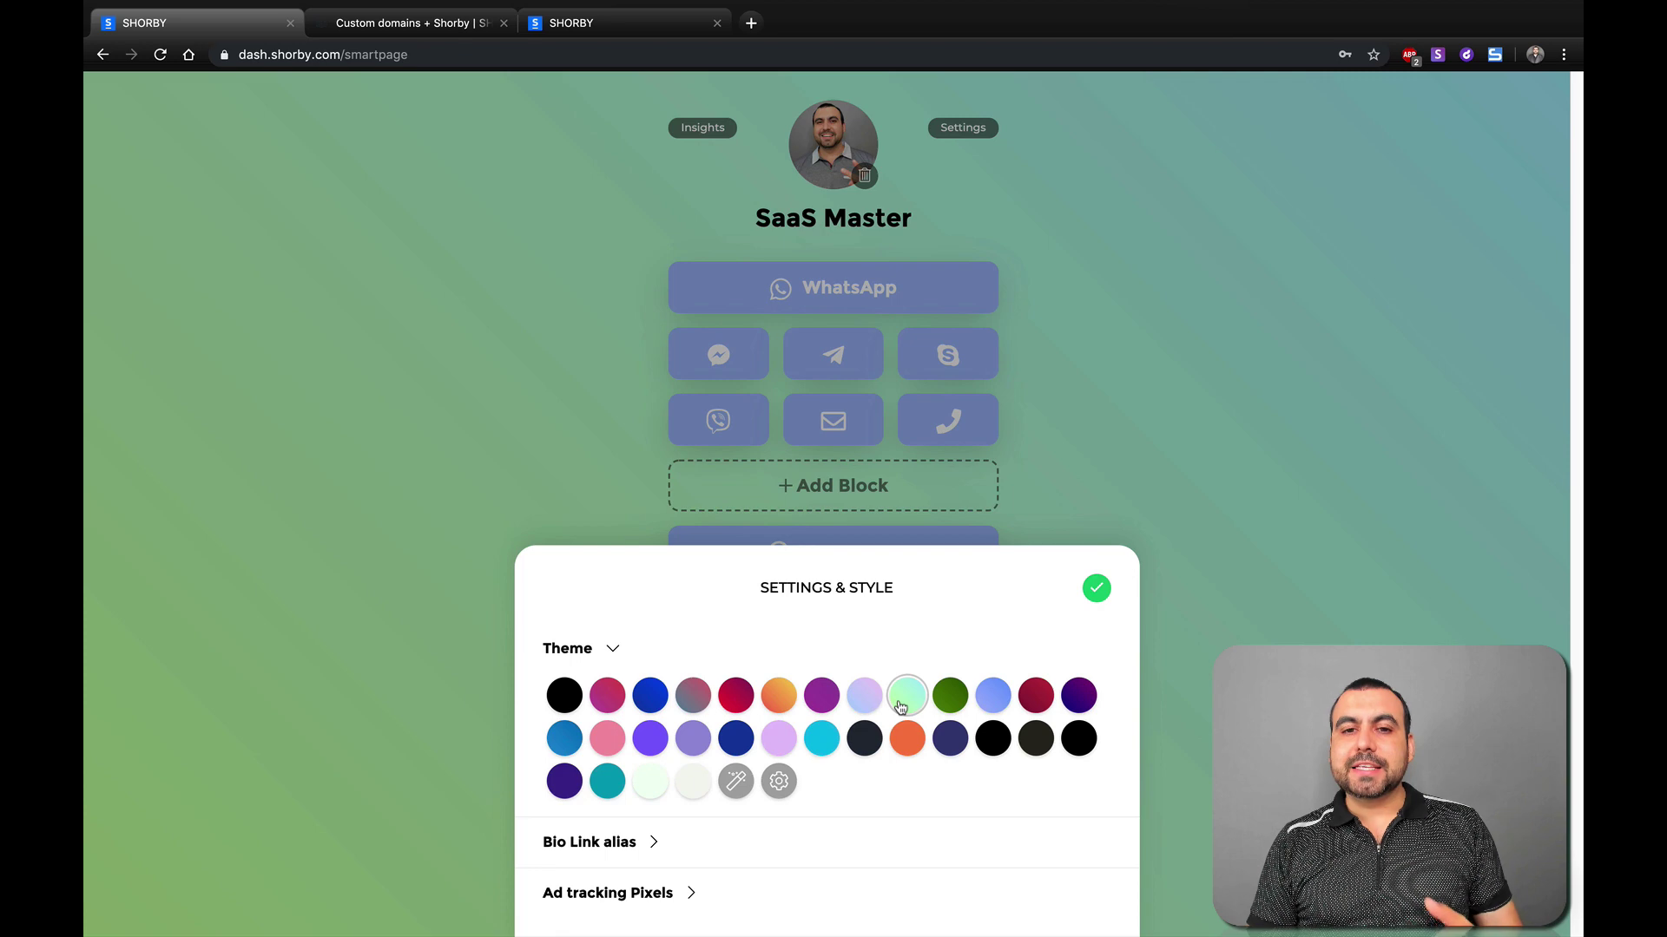
{"action": "left_click", "coordinate": [818, 707]}
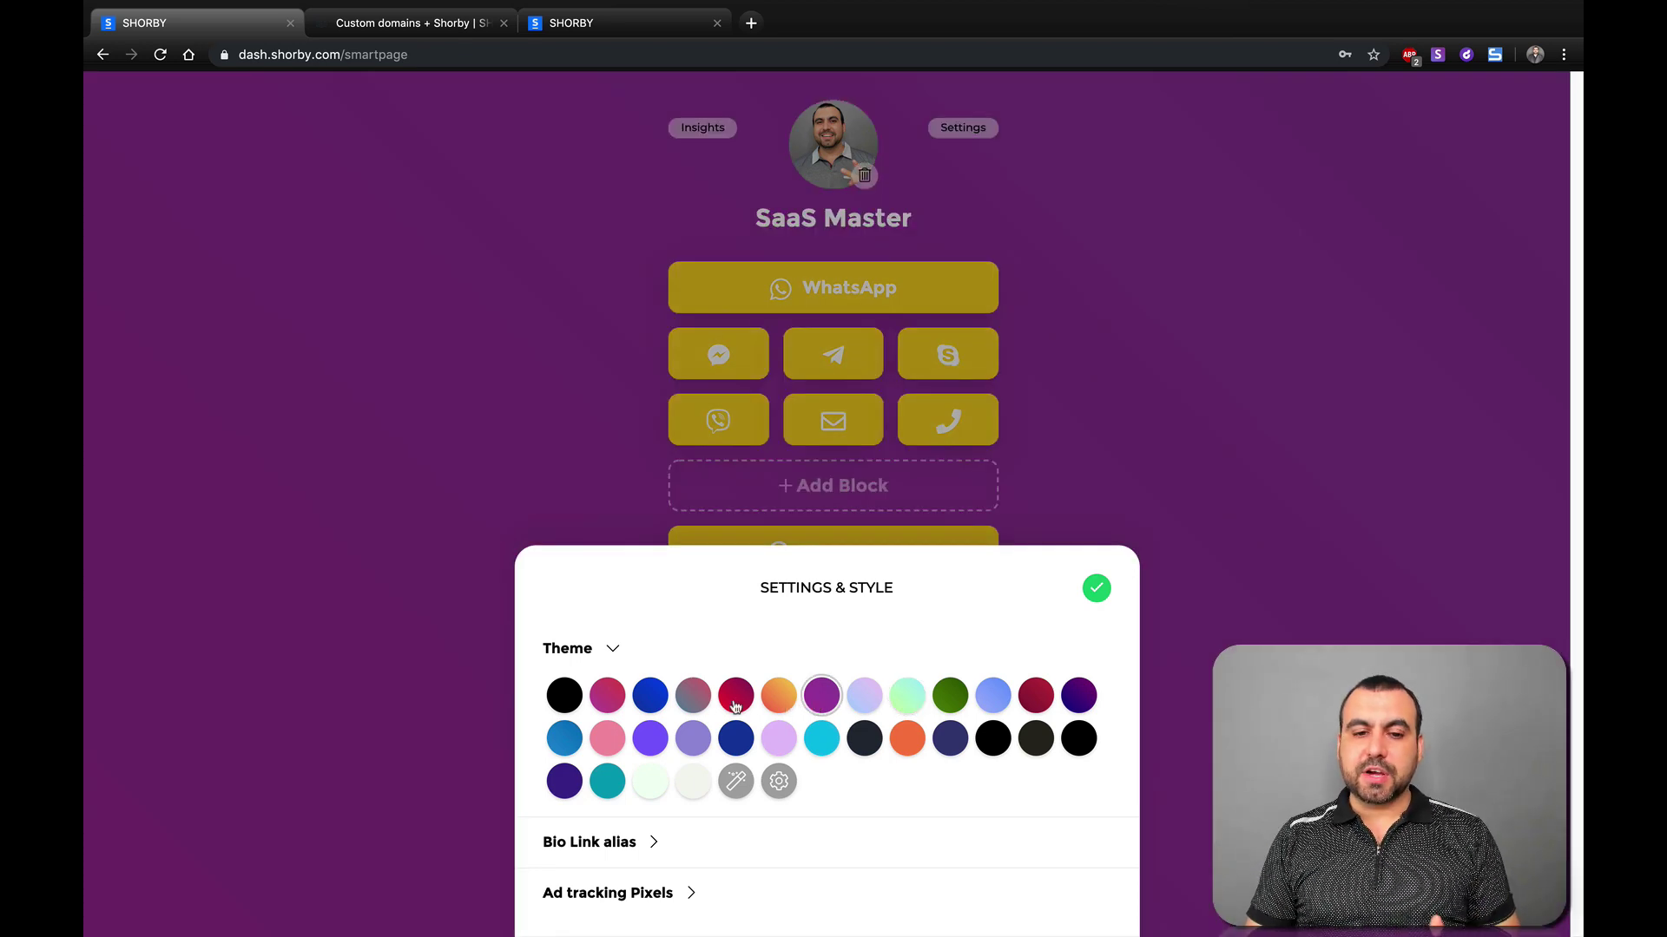
{"action": "left_click", "coordinate": [693, 704]}
{"action": "left_click", "coordinate": [654, 705]}
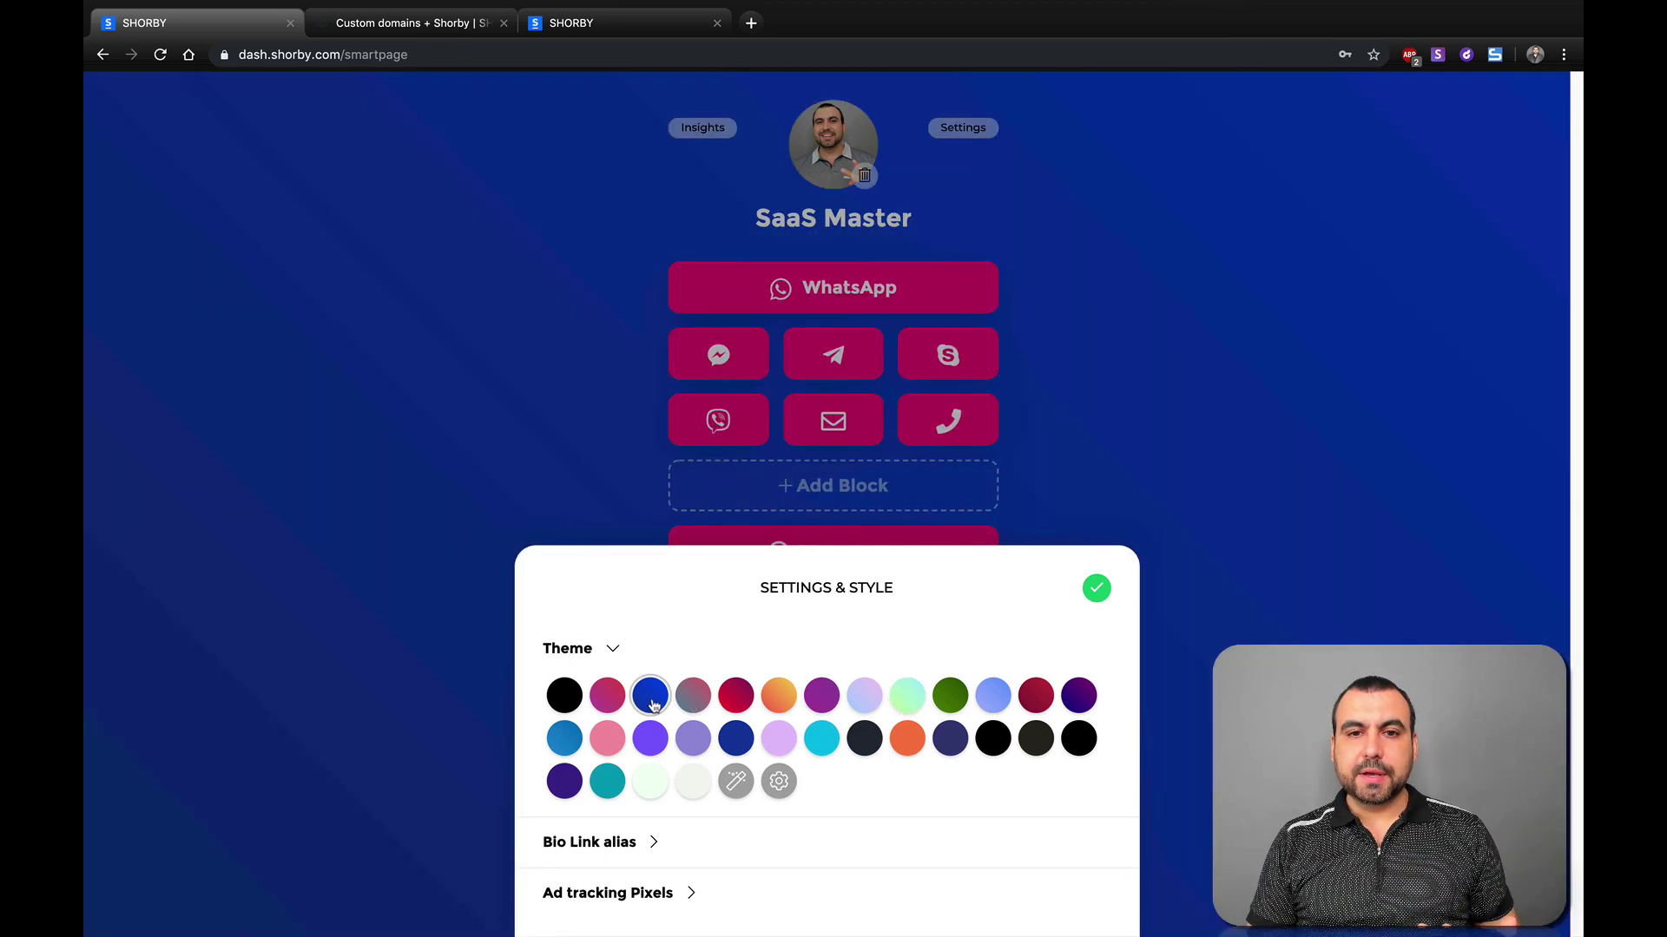
{"action": "left_click", "coordinate": [608, 705]}
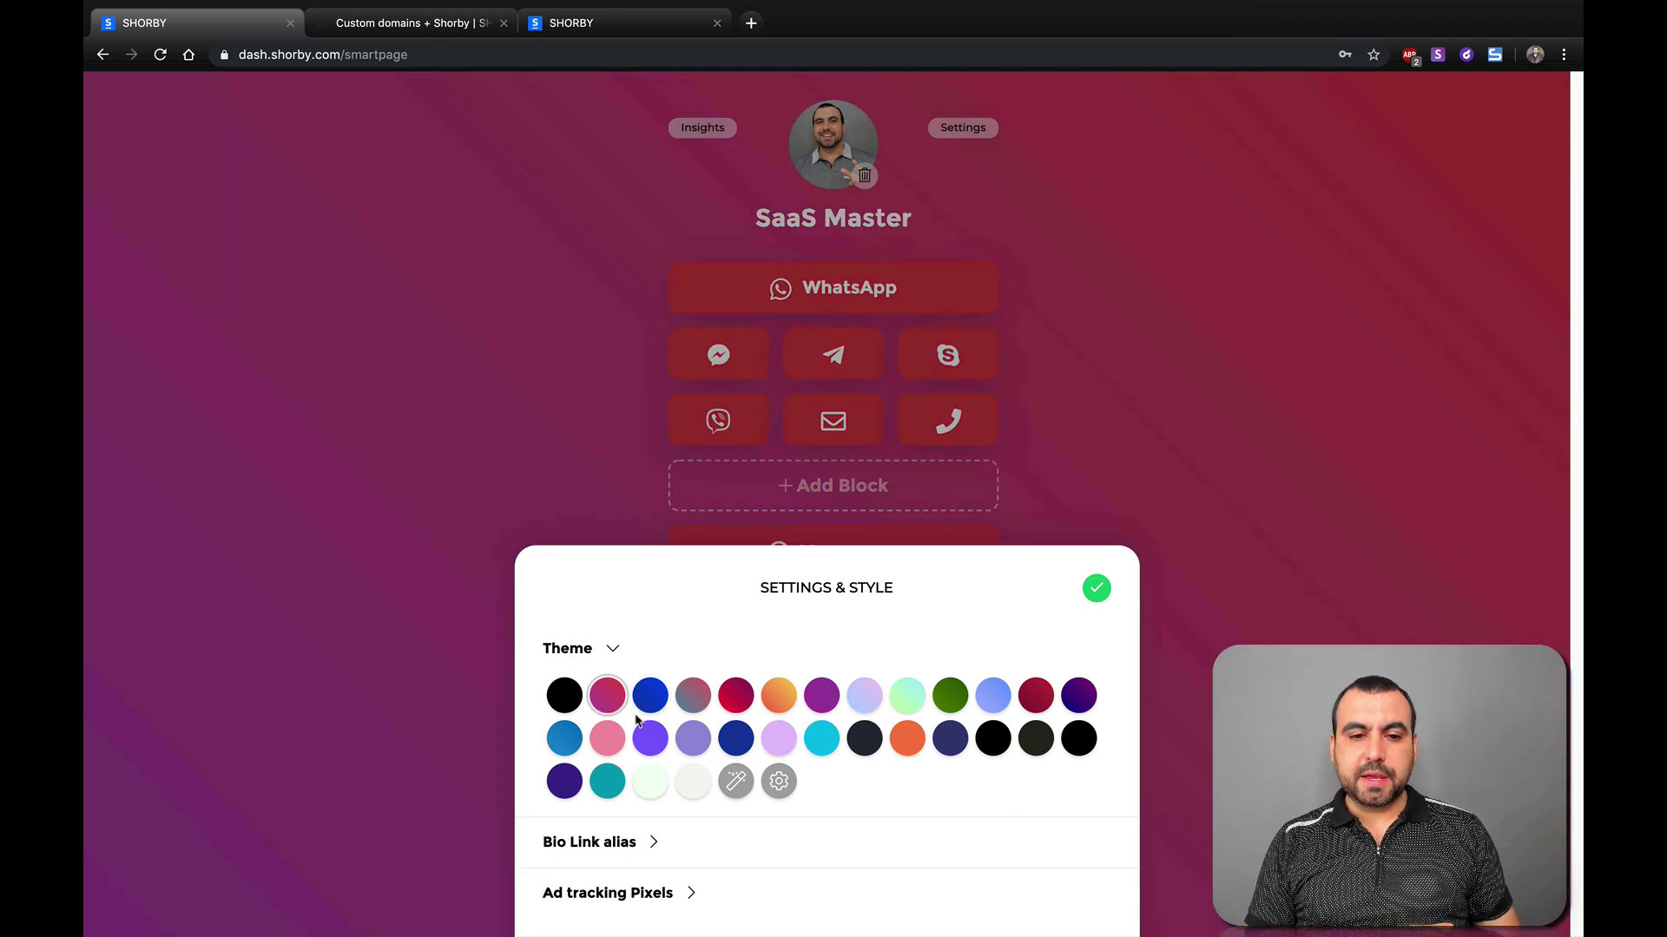
{"action": "left_click", "coordinate": [949, 700]}
{"action": "left_click", "coordinate": [909, 705]}
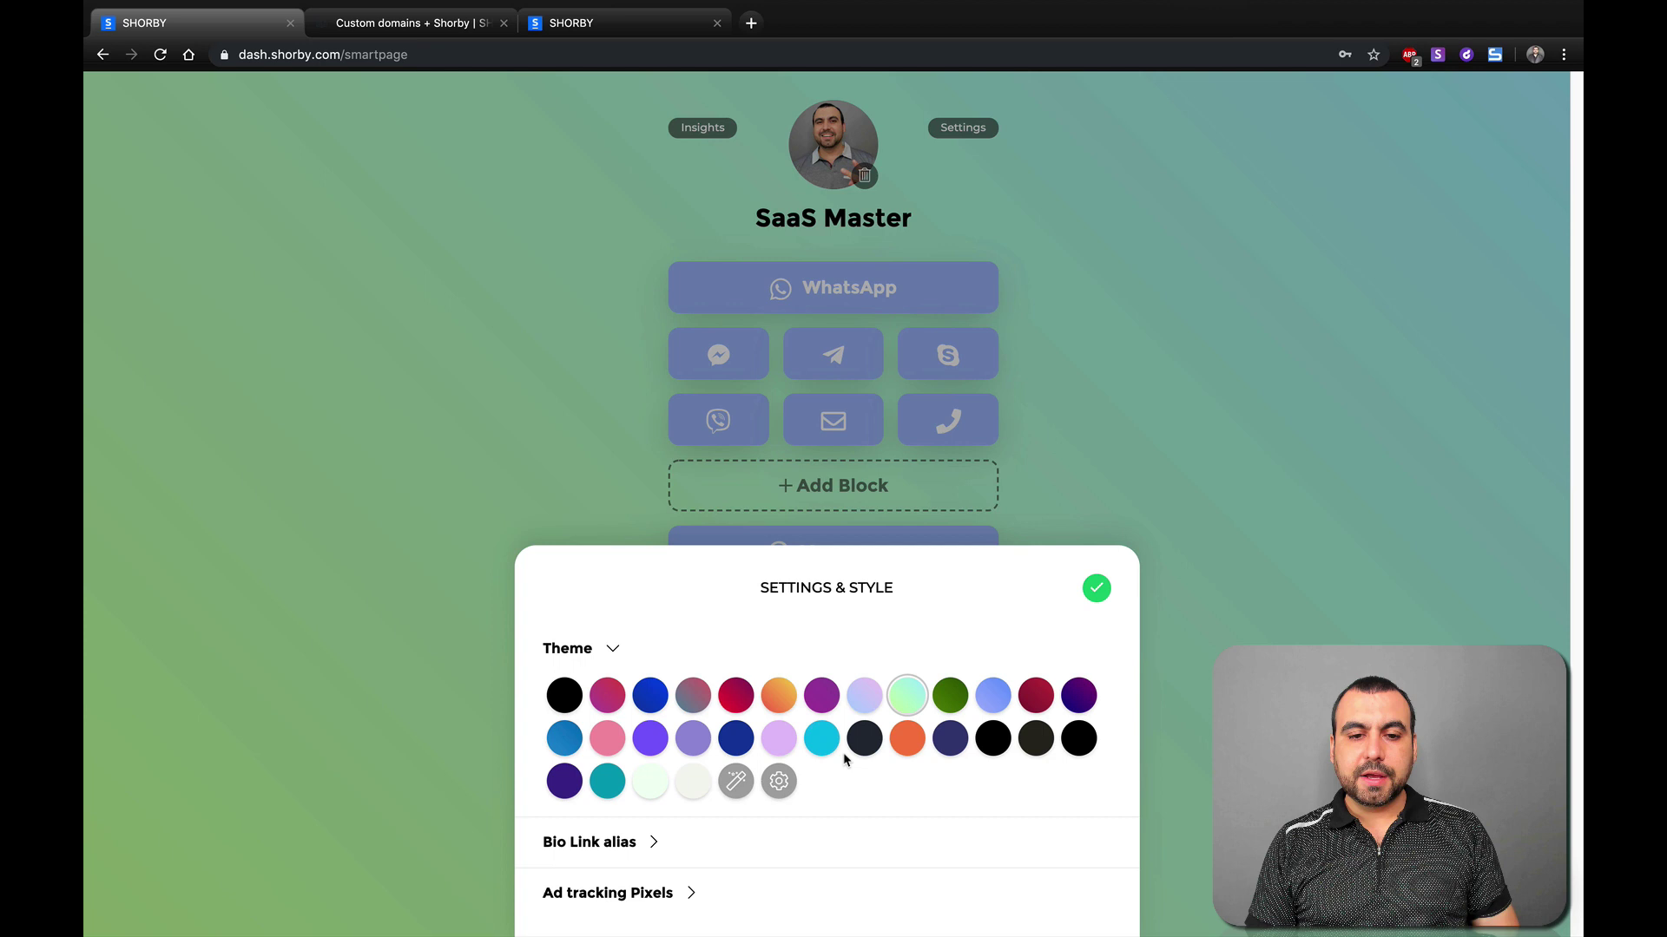
- Apply a random brown-pink gradient theme and expand the Buttons Color and Background options
{"action": "left_click", "coordinate": [737, 785]}
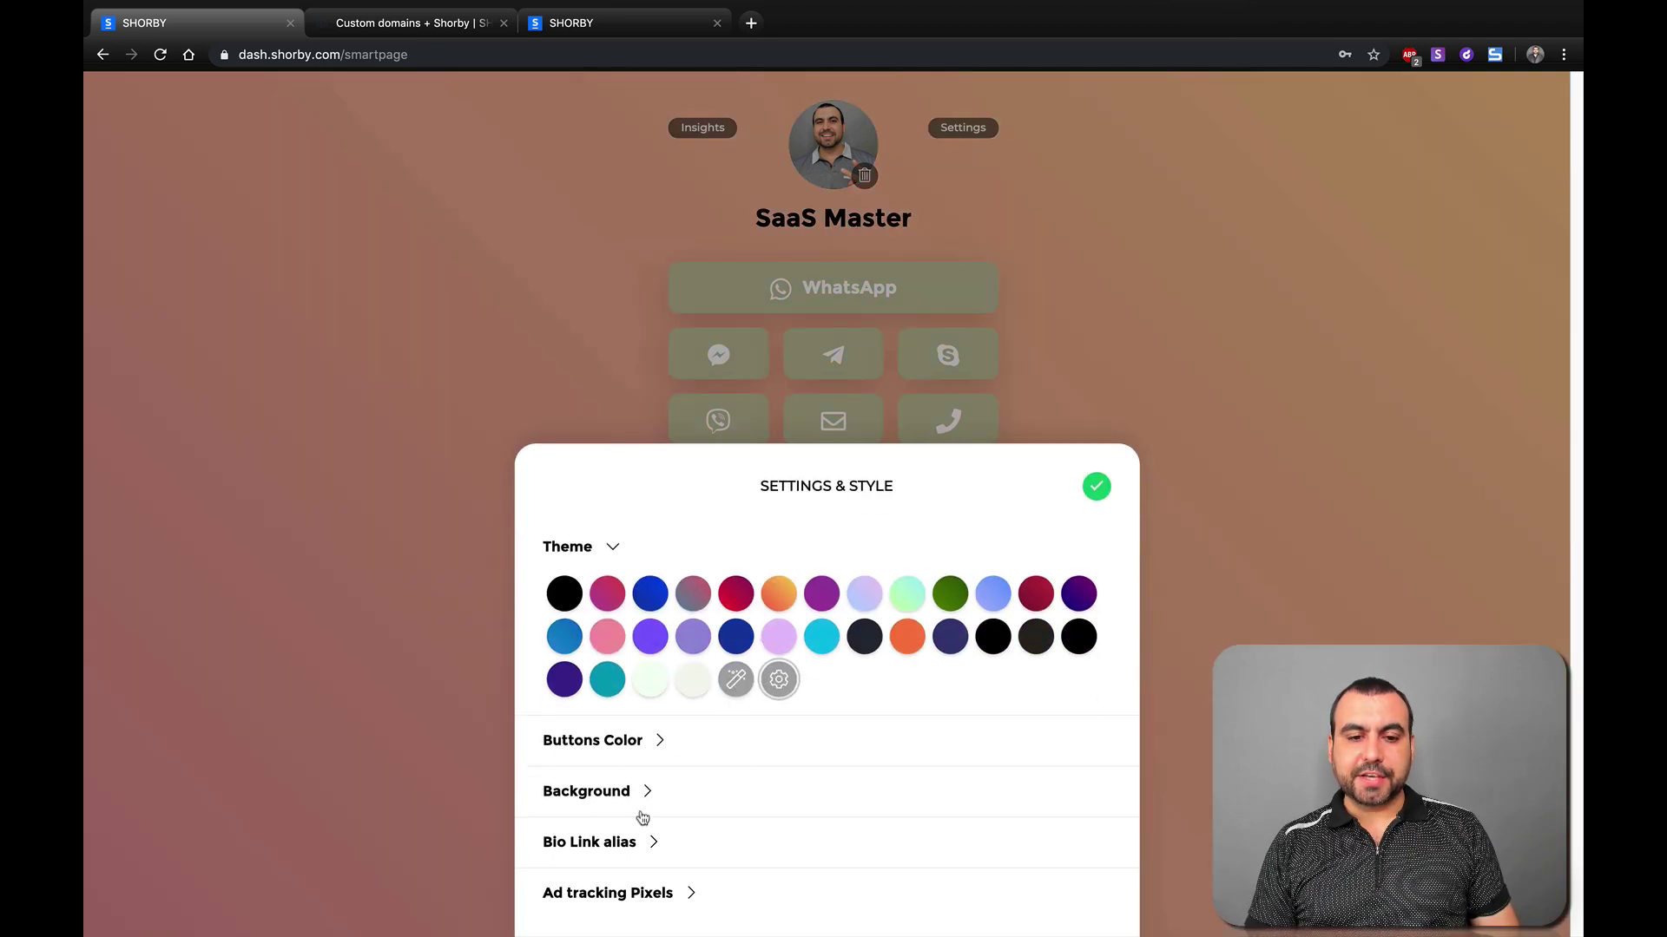
{"action": "left_click", "coordinate": [783, 691]}
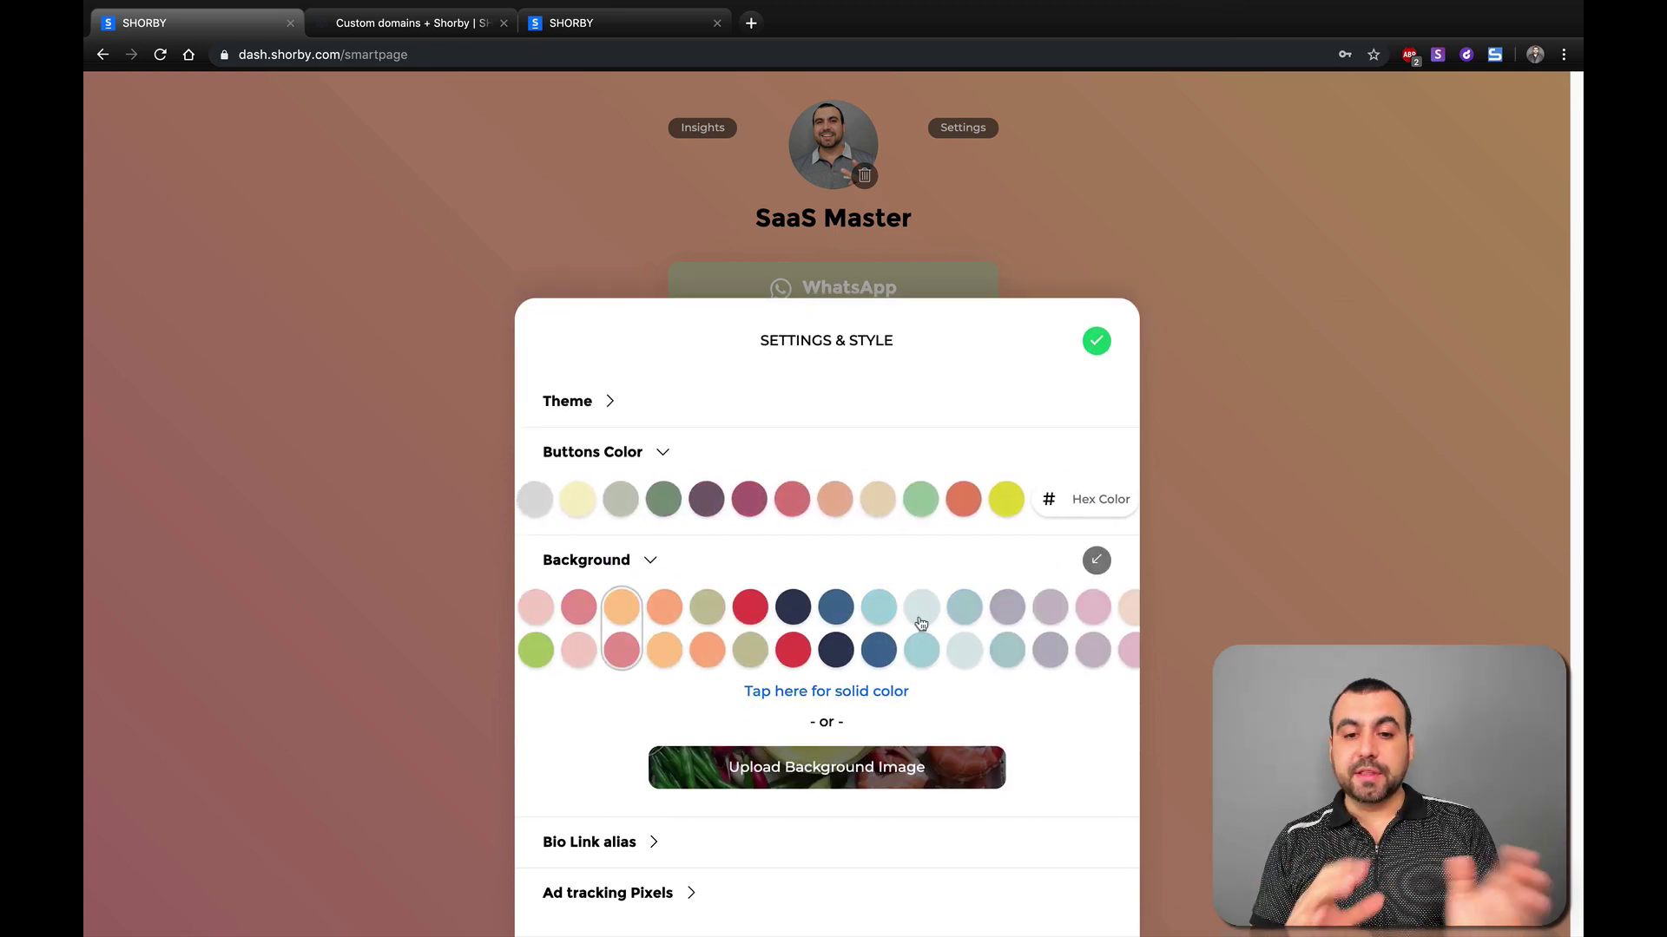
{"action": "left_click", "coordinate": [895, 770]}
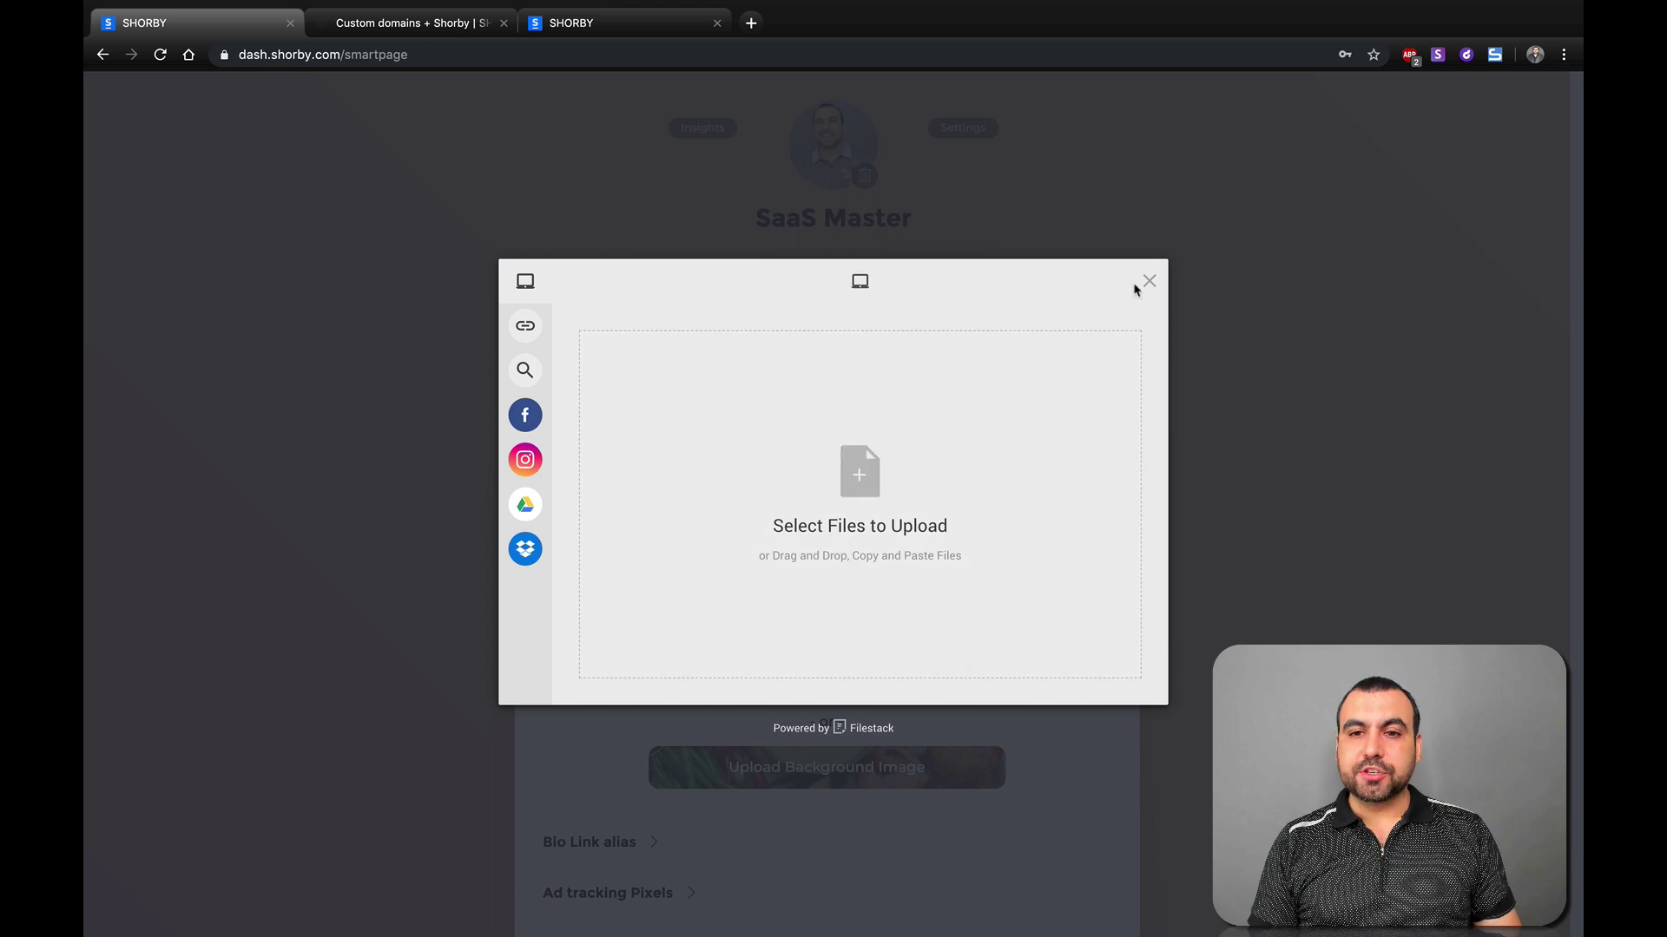
{"action": "mouse_move", "coordinate": [528, 486]}
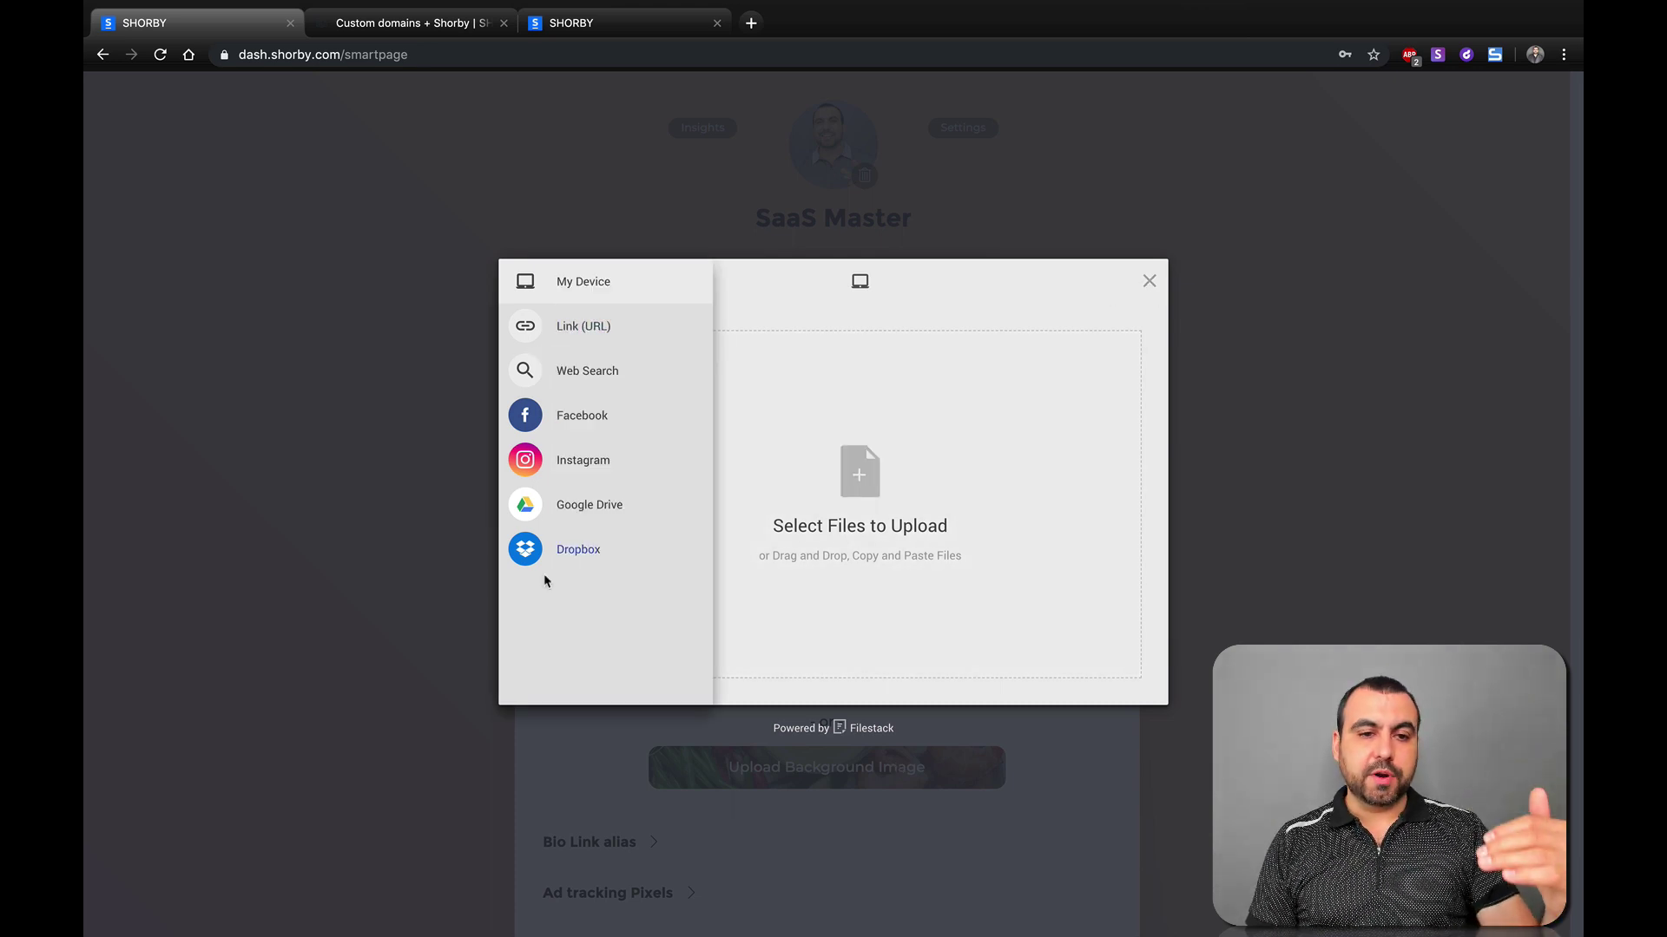
{"action": "left_click", "coordinate": [1149, 280]}
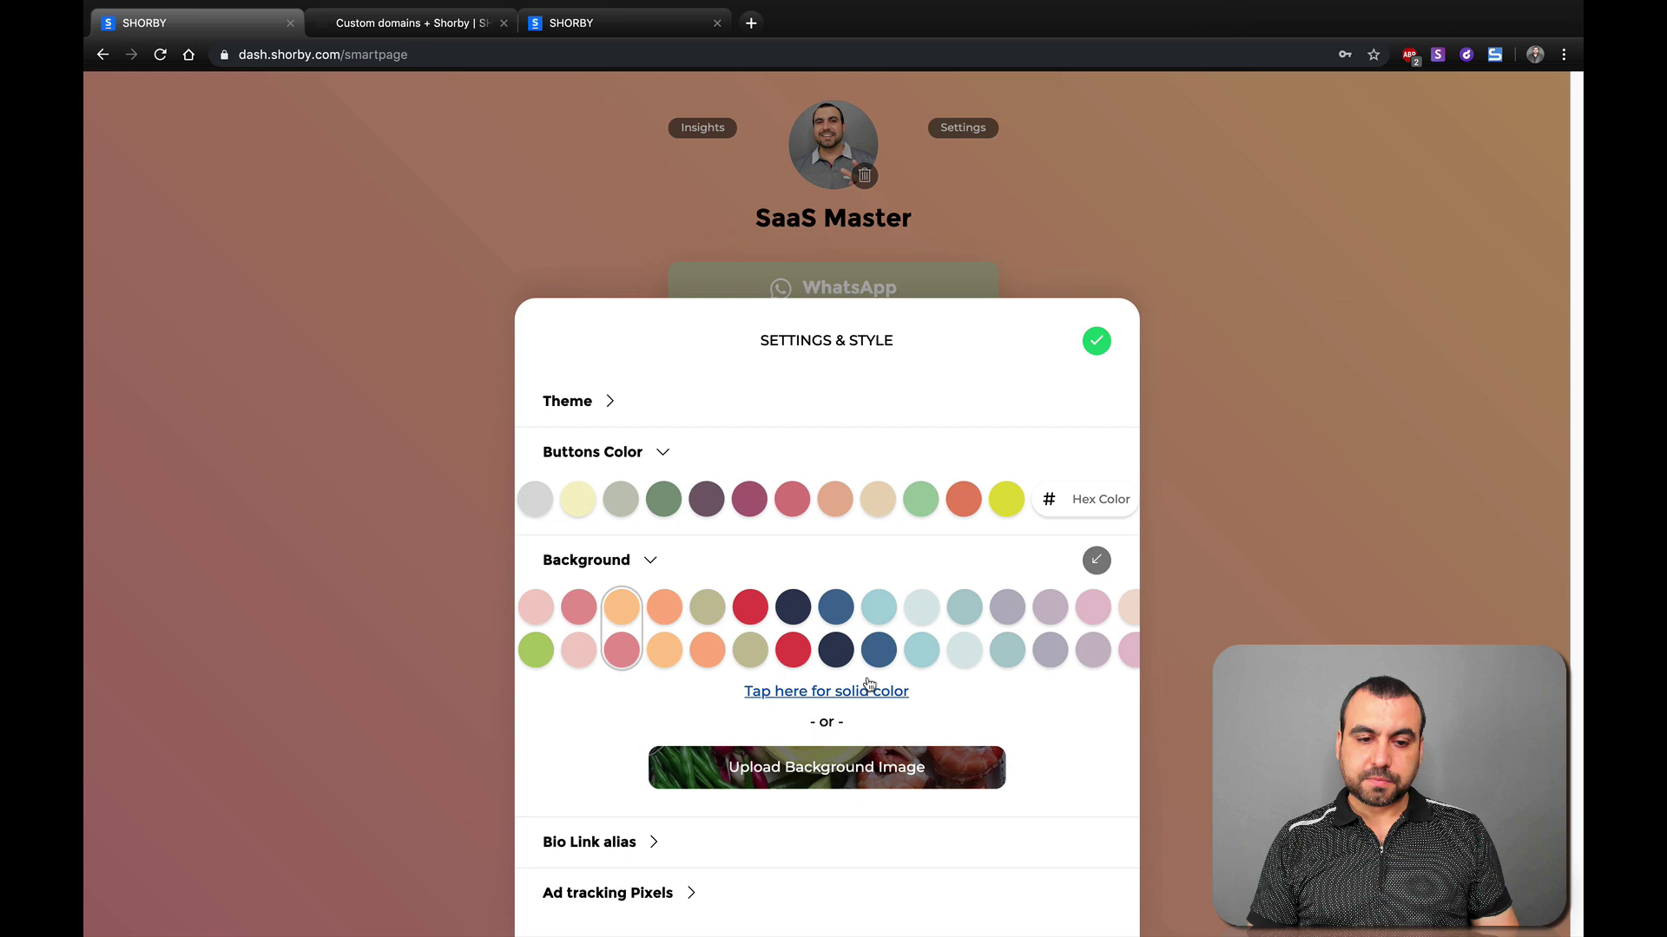
- Set the bio link alias domain to links.saasm.co and type 'saasmaster' as the alias
{"action": "left_click", "coordinate": [606, 842]}
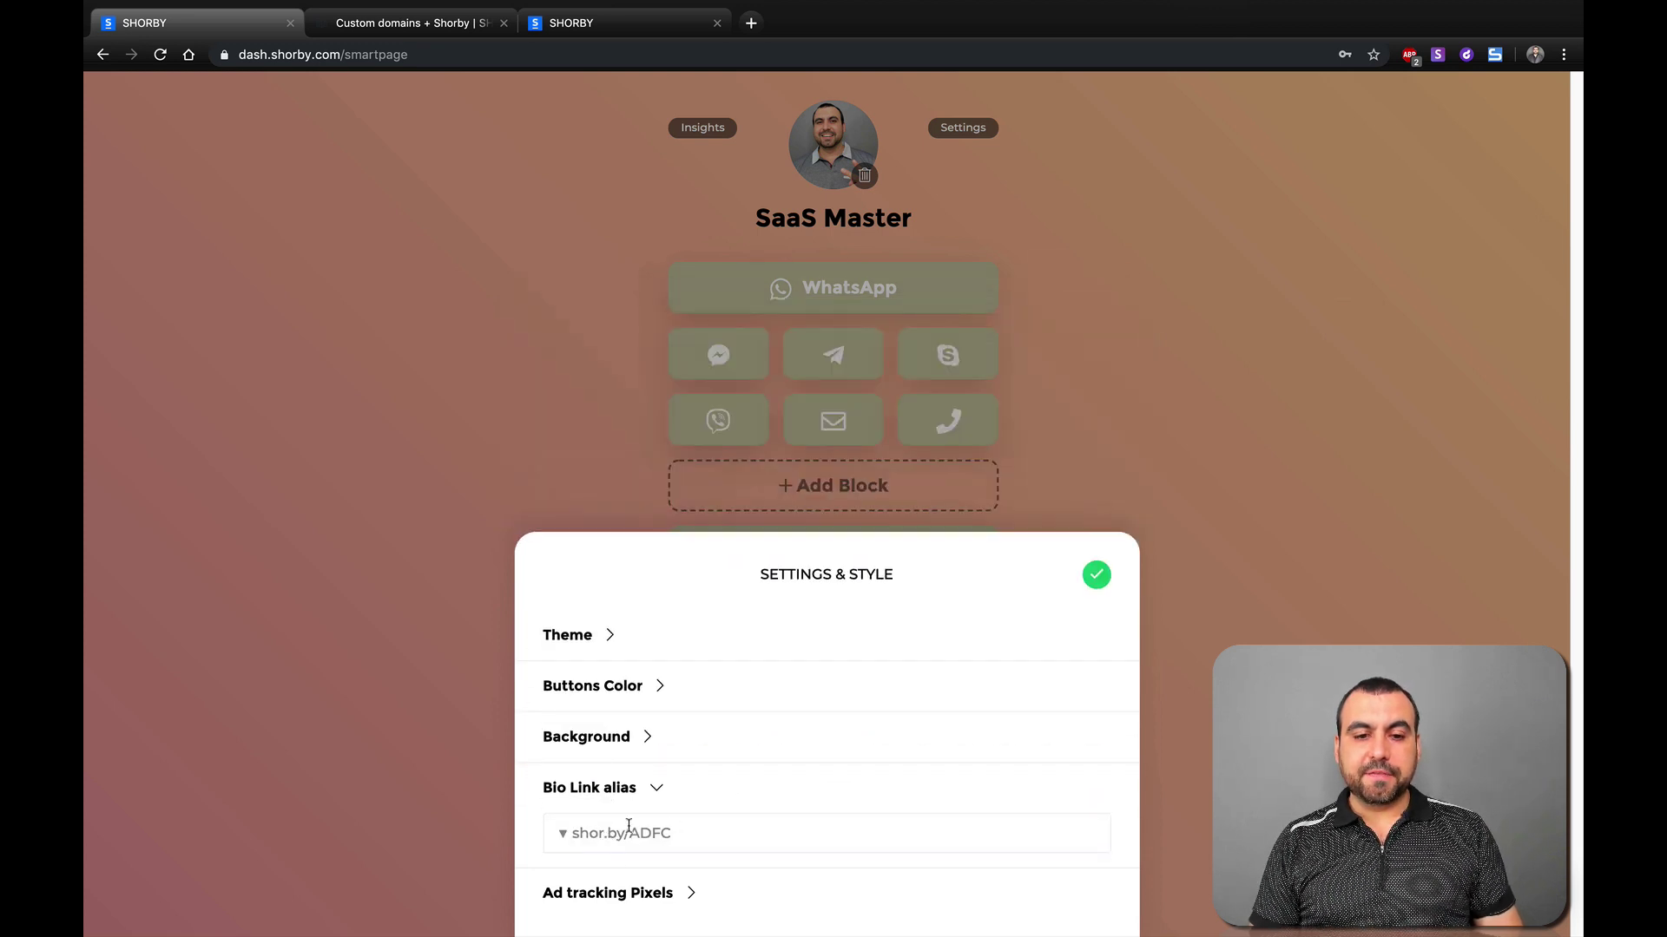
{"action": "left_click", "coordinate": [563, 835]}
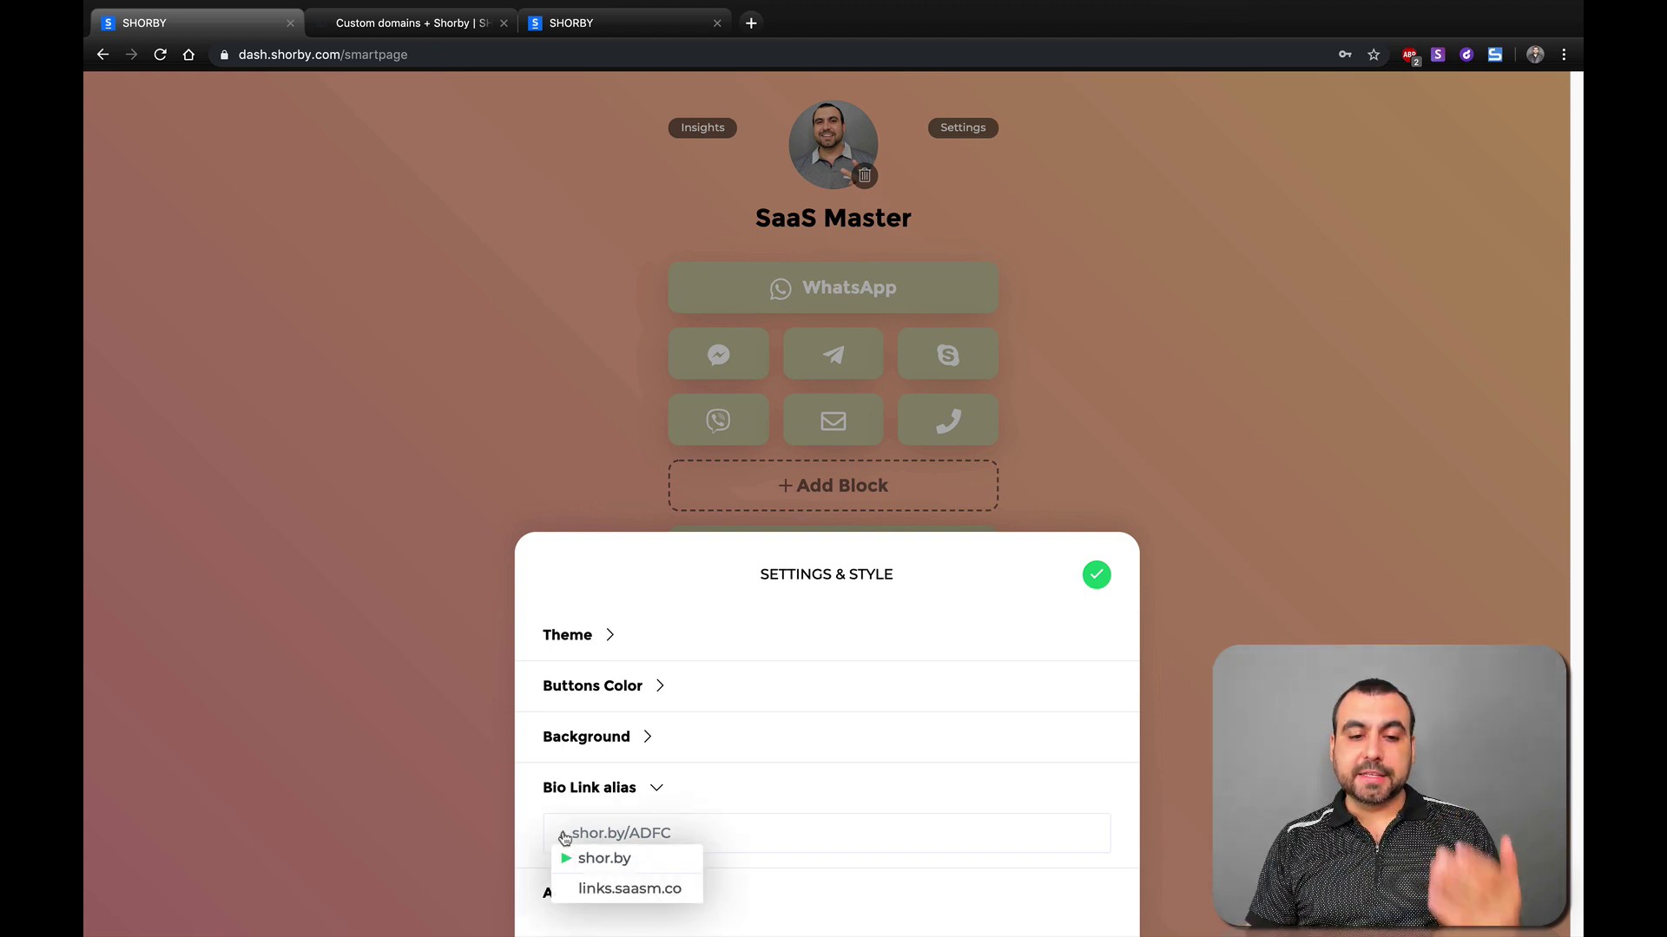
{"action": "left_click", "coordinate": [662, 889]}
{"action": "left_click", "coordinate": [684, 833]}
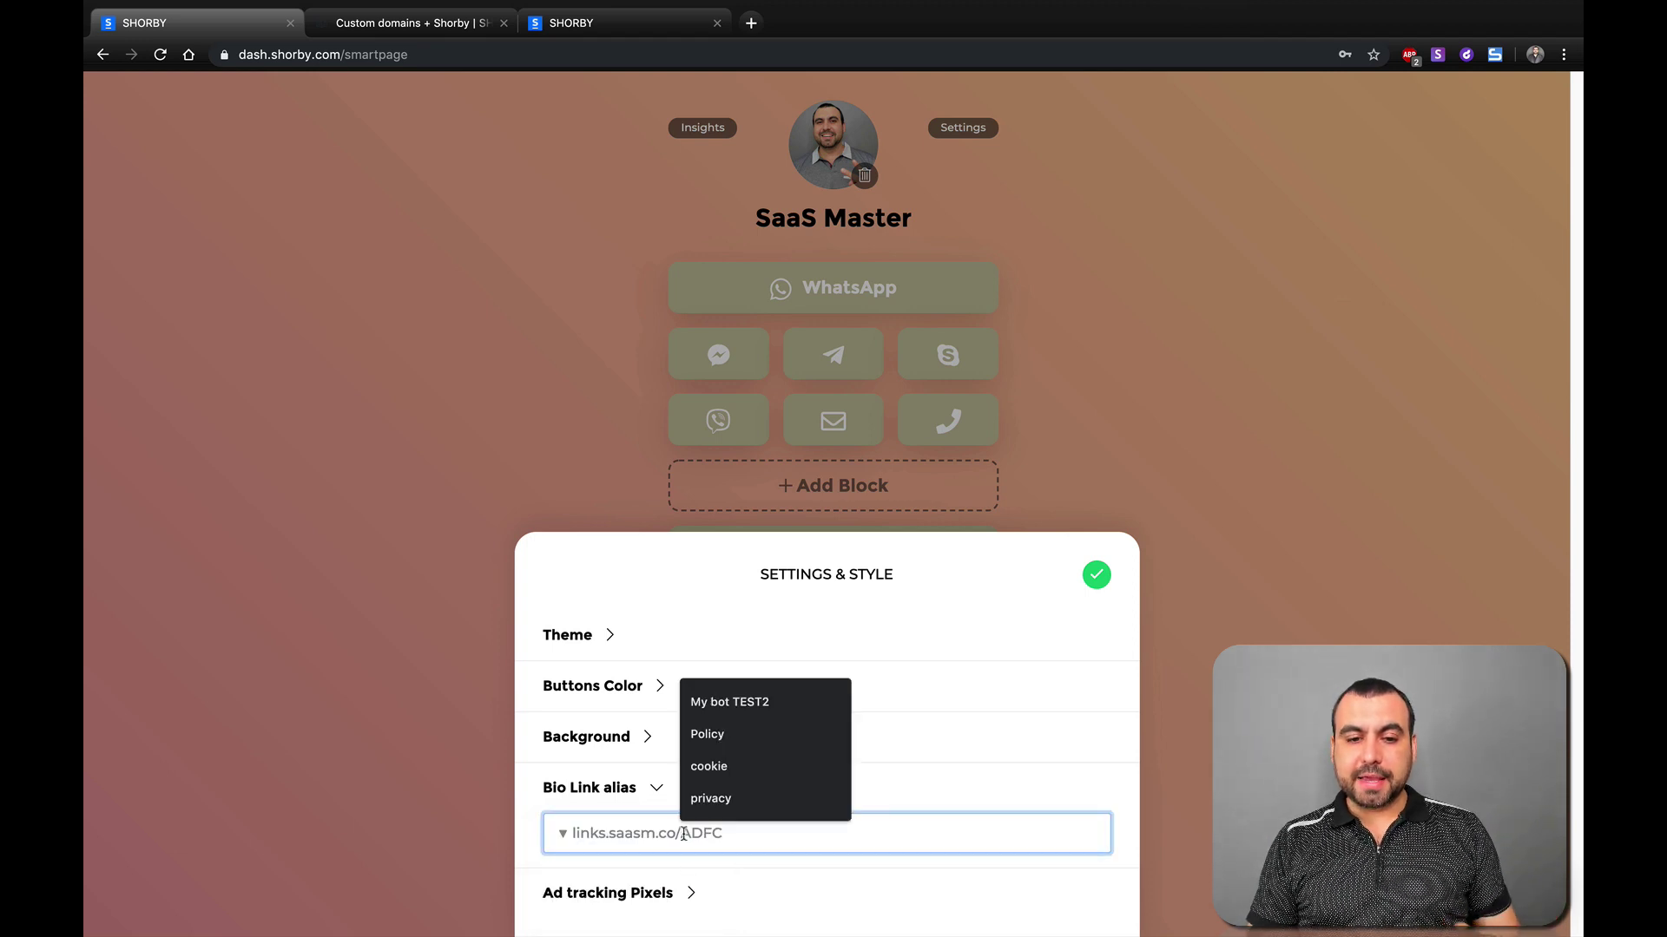
{"action": "type", "text": "saas"}
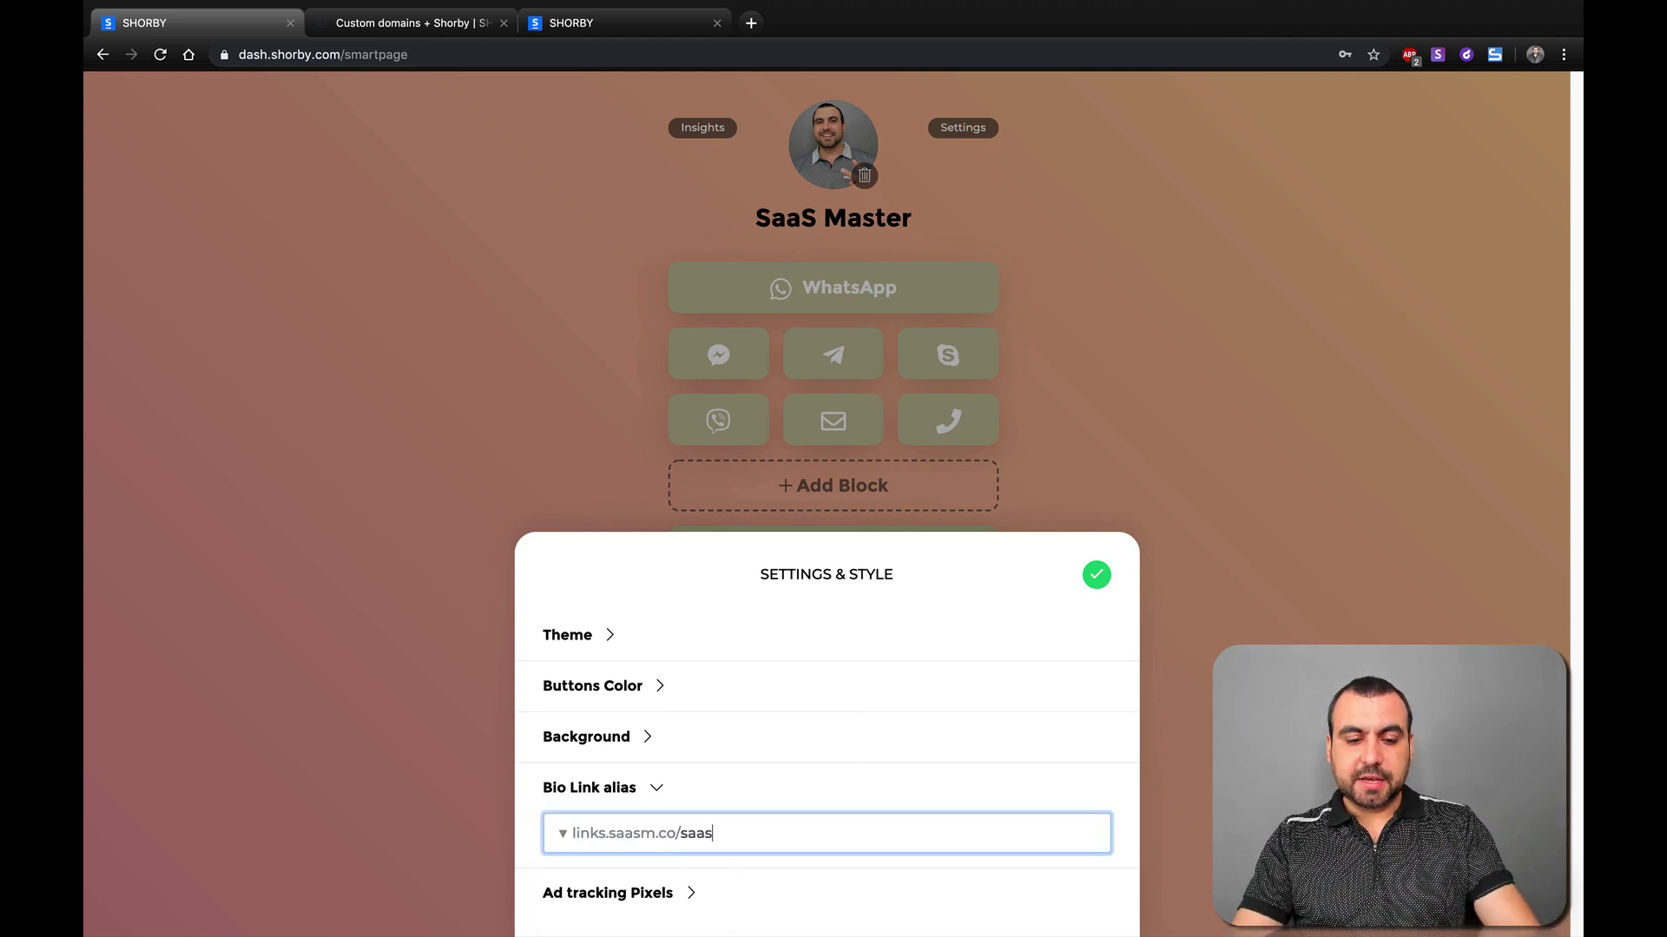
{"action": "type", "text": "master2"}
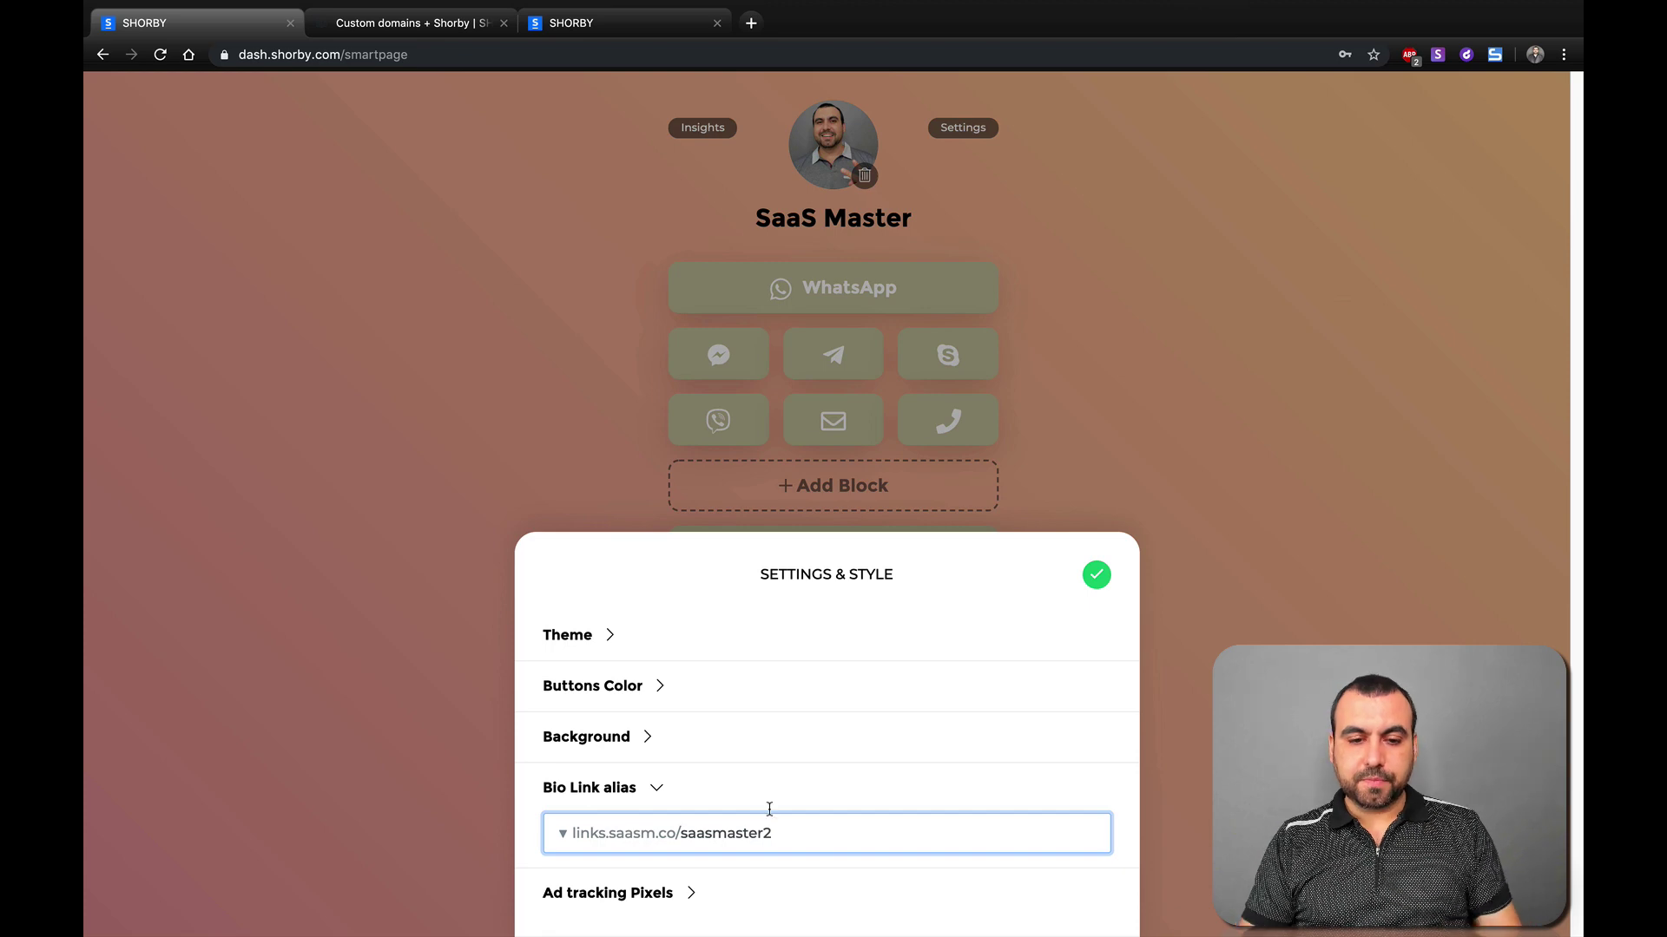
{"action": "left_click", "coordinate": [681, 894]}
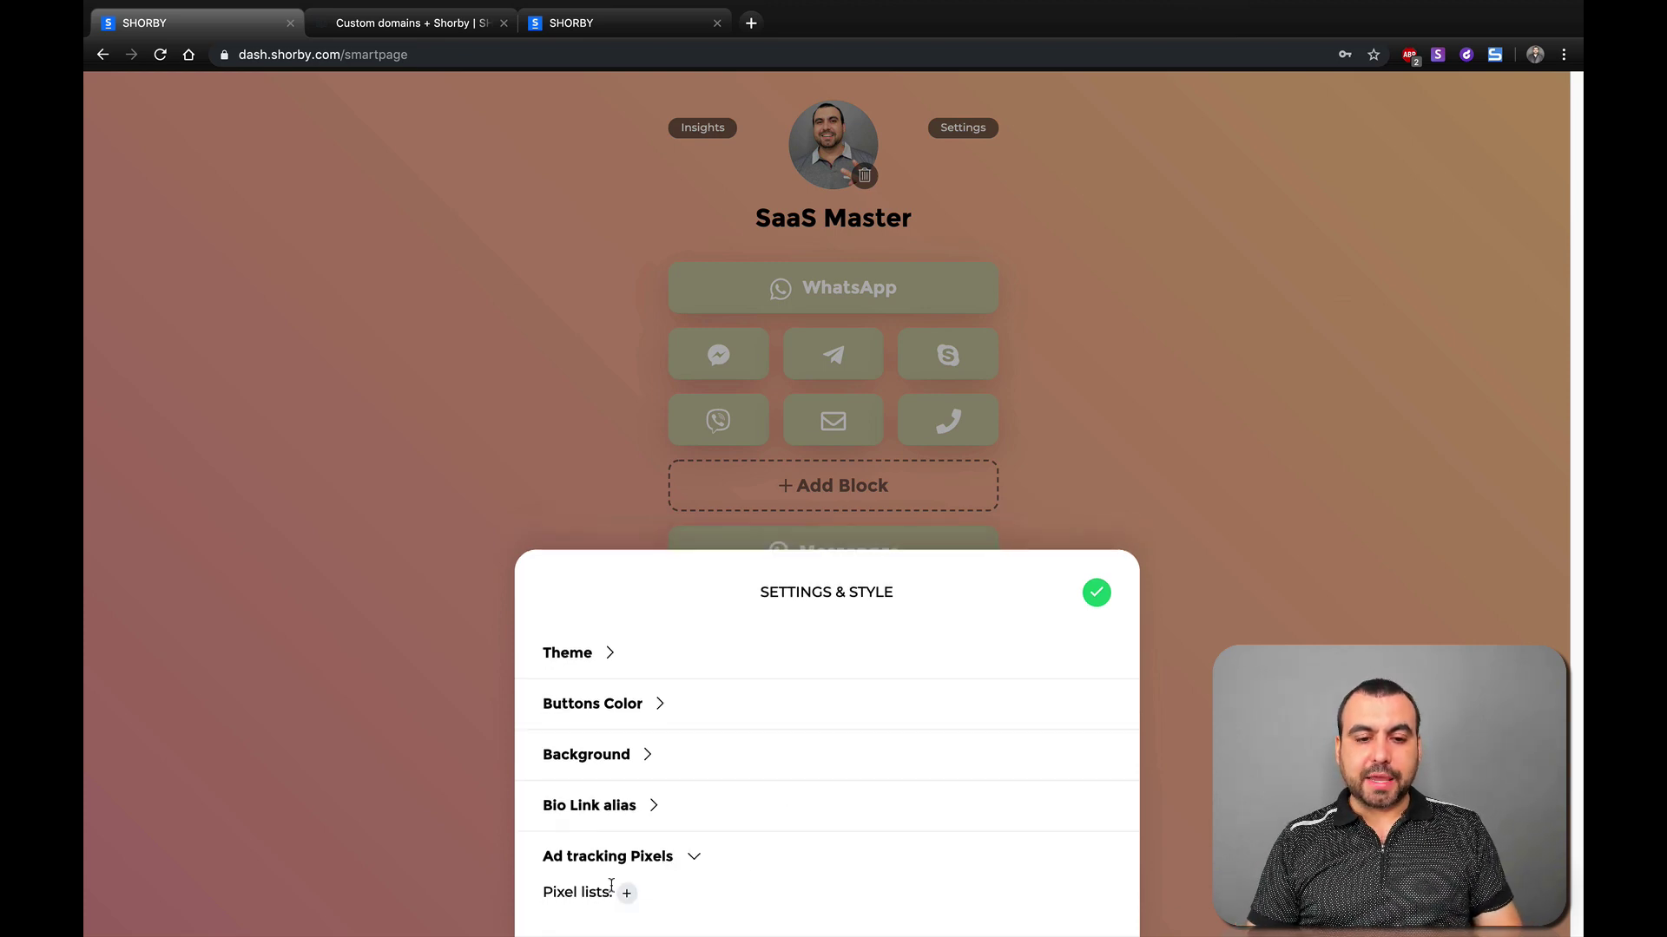
{"action": "left_click", "coordinate": [626, 893]}
{"action": "left_click", "coordinate": [851, 687]}
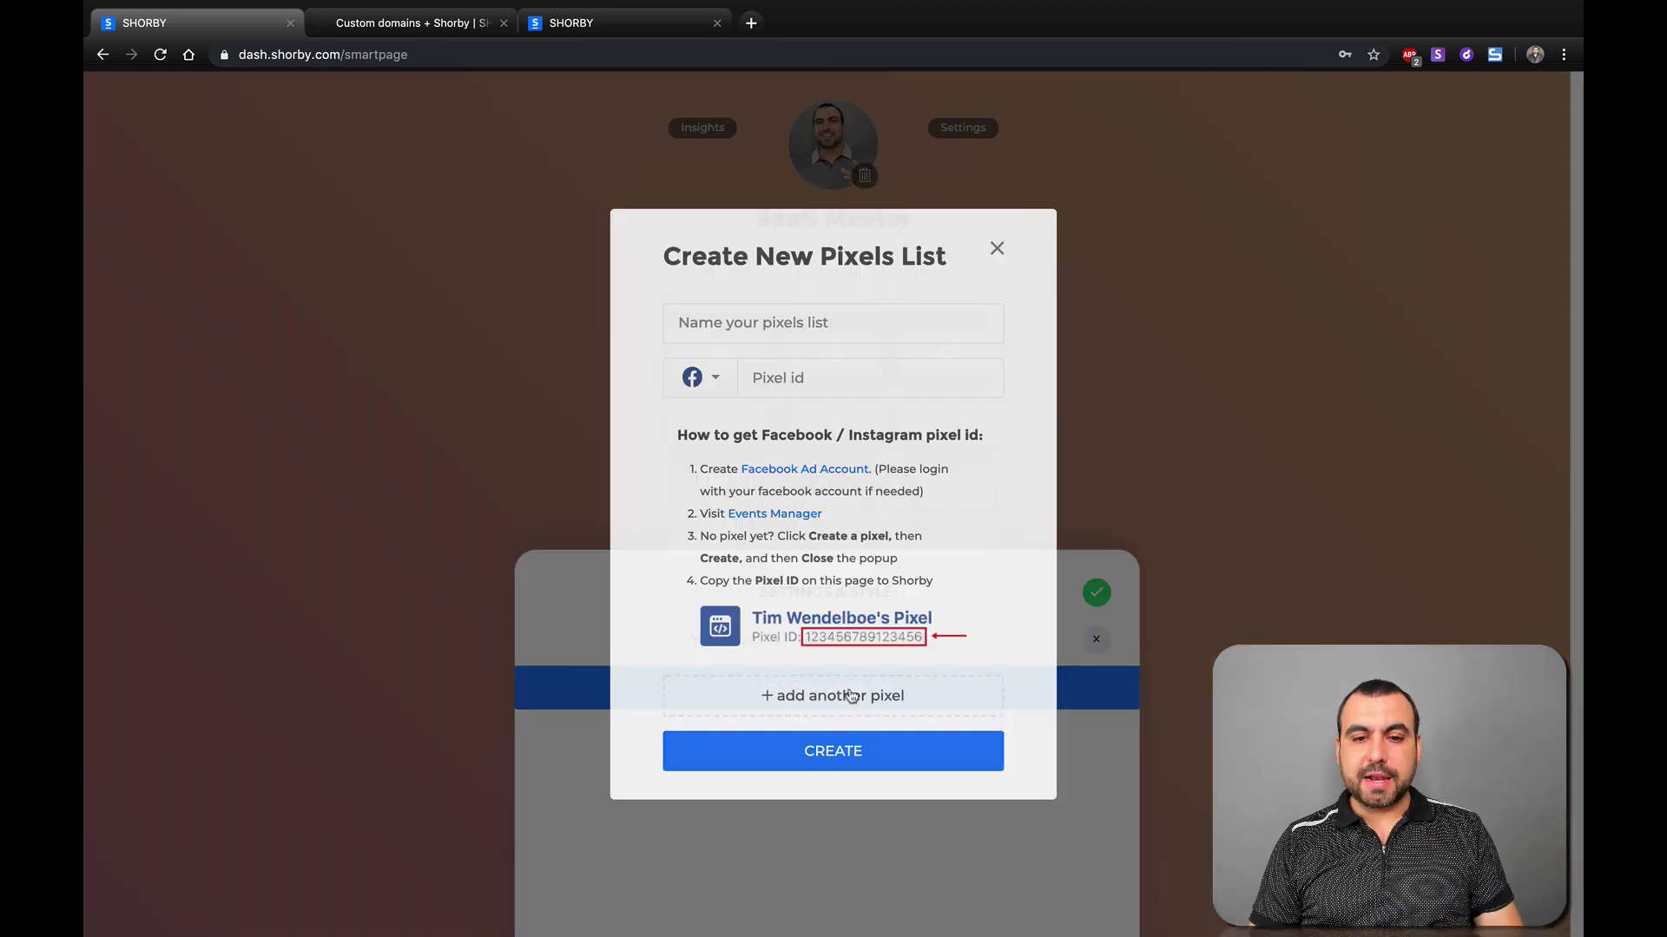
{"action": "left_click", "coordinate": [711, 395]}
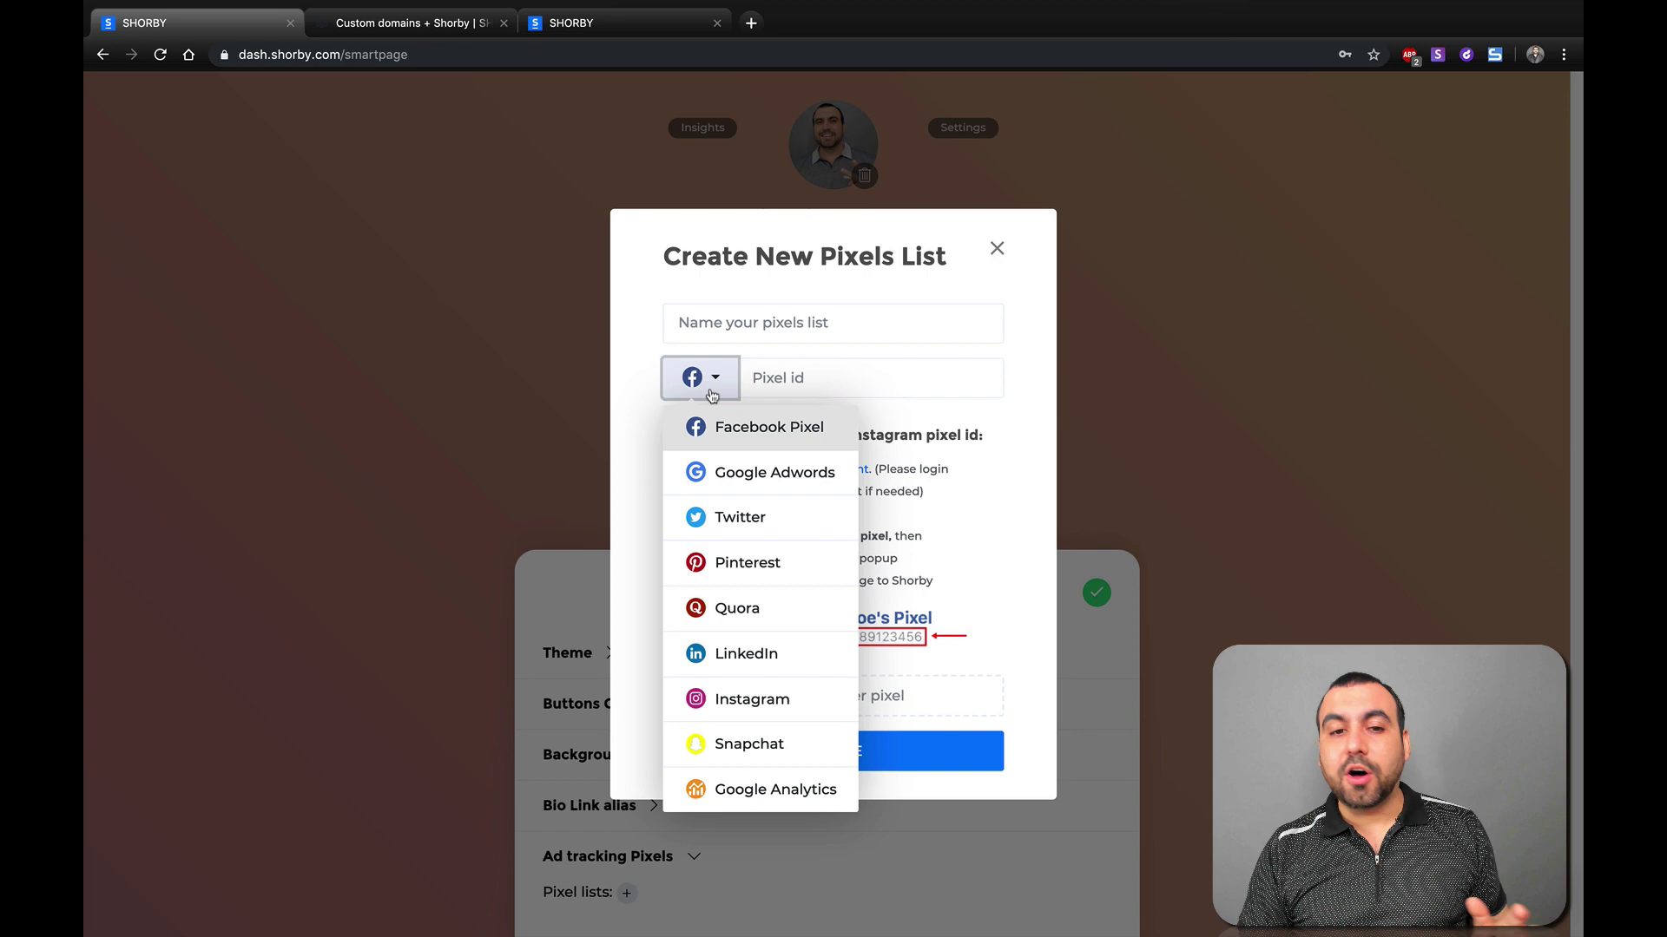
{"action": "left_click", "coordinate": [712, 393]}
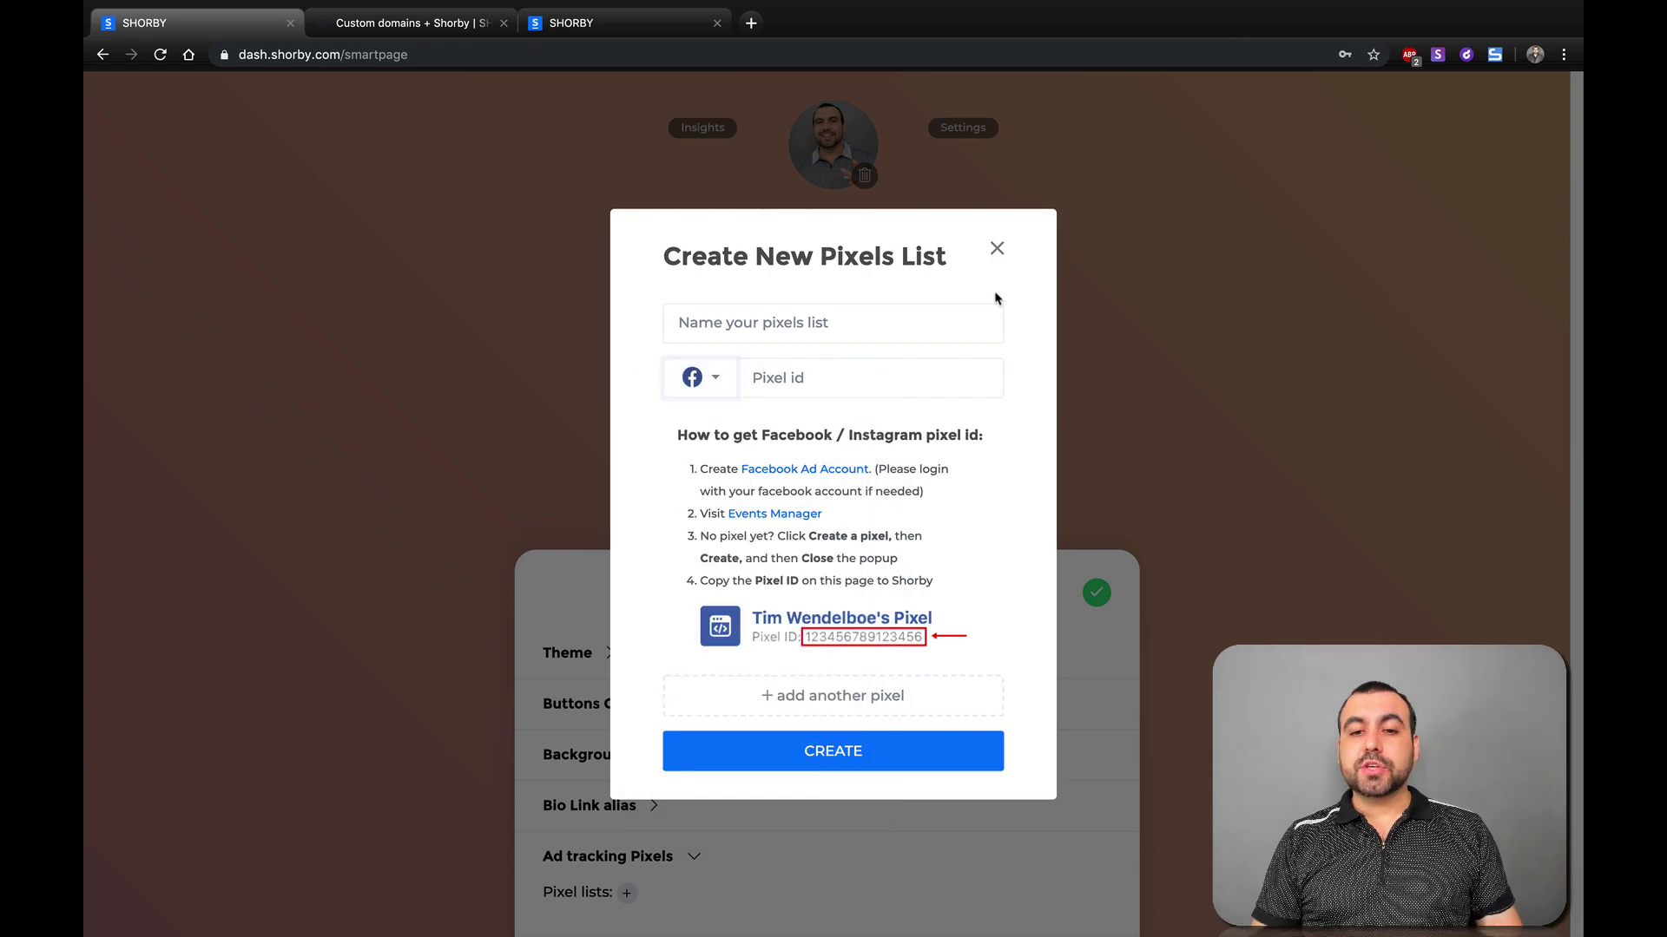
{"action": "left_click", "coordinate": [997, 250]}
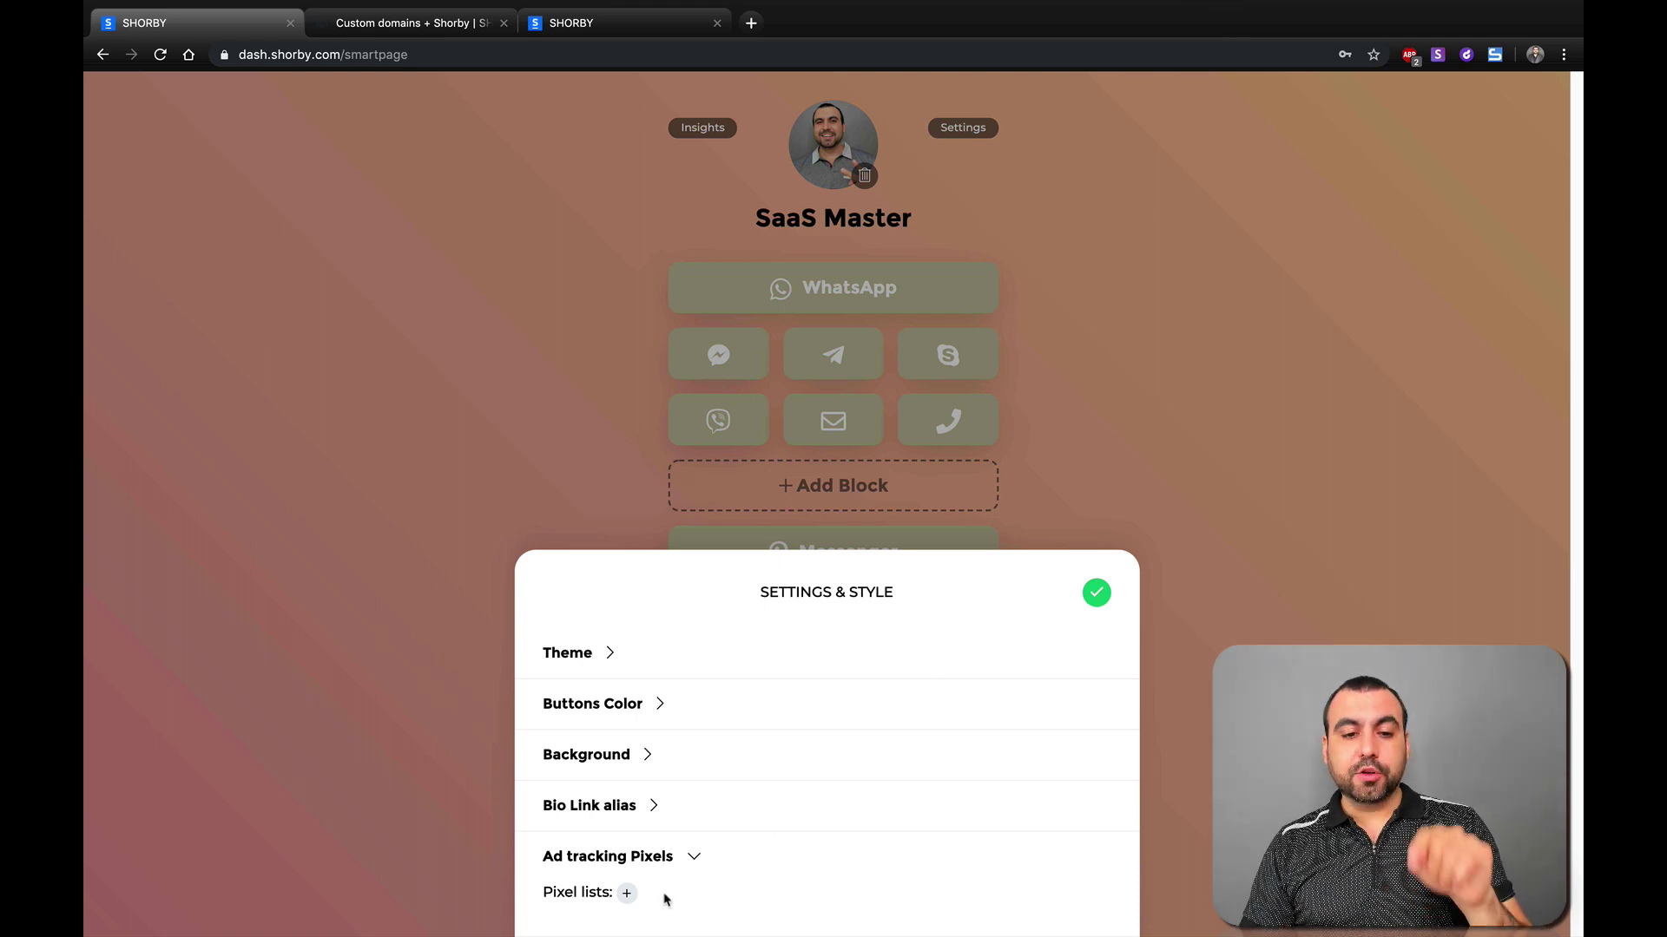
- Save the settings, publish the page, and open links.saasm.co/saasmaster2 in a new tab
{"action": "left_click", "coordinate": [619, 805]}
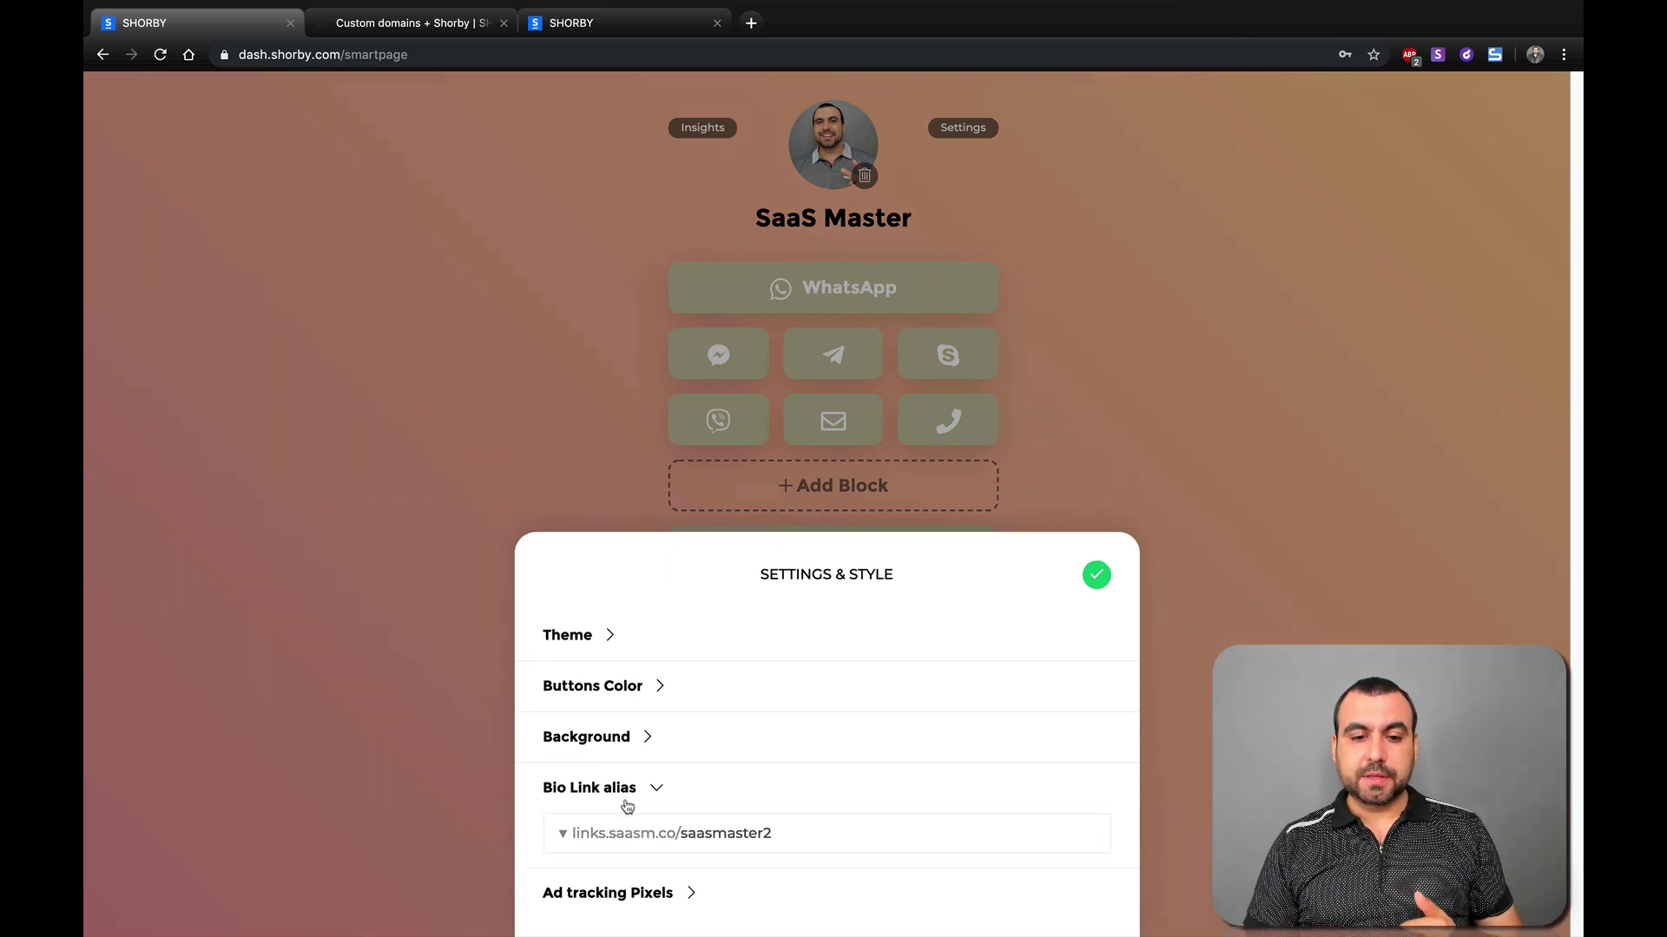
{"action": "left_click", "coordinate": [1096, 576]}
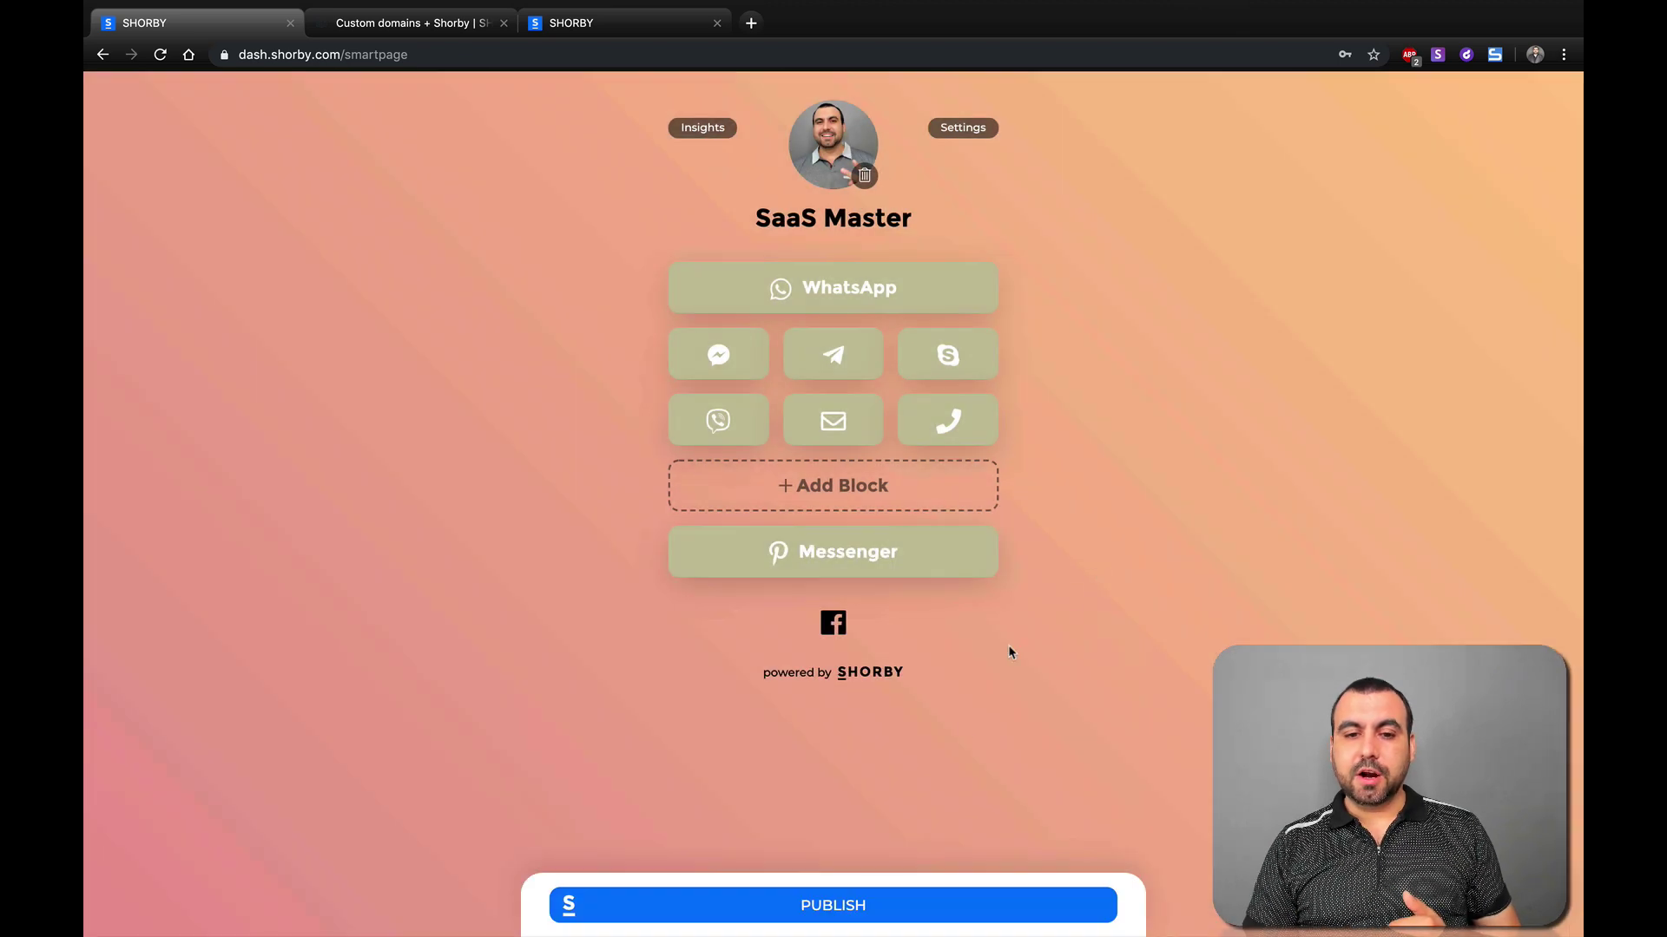
{"action": "left_click", "coordinate": [862, 903]}
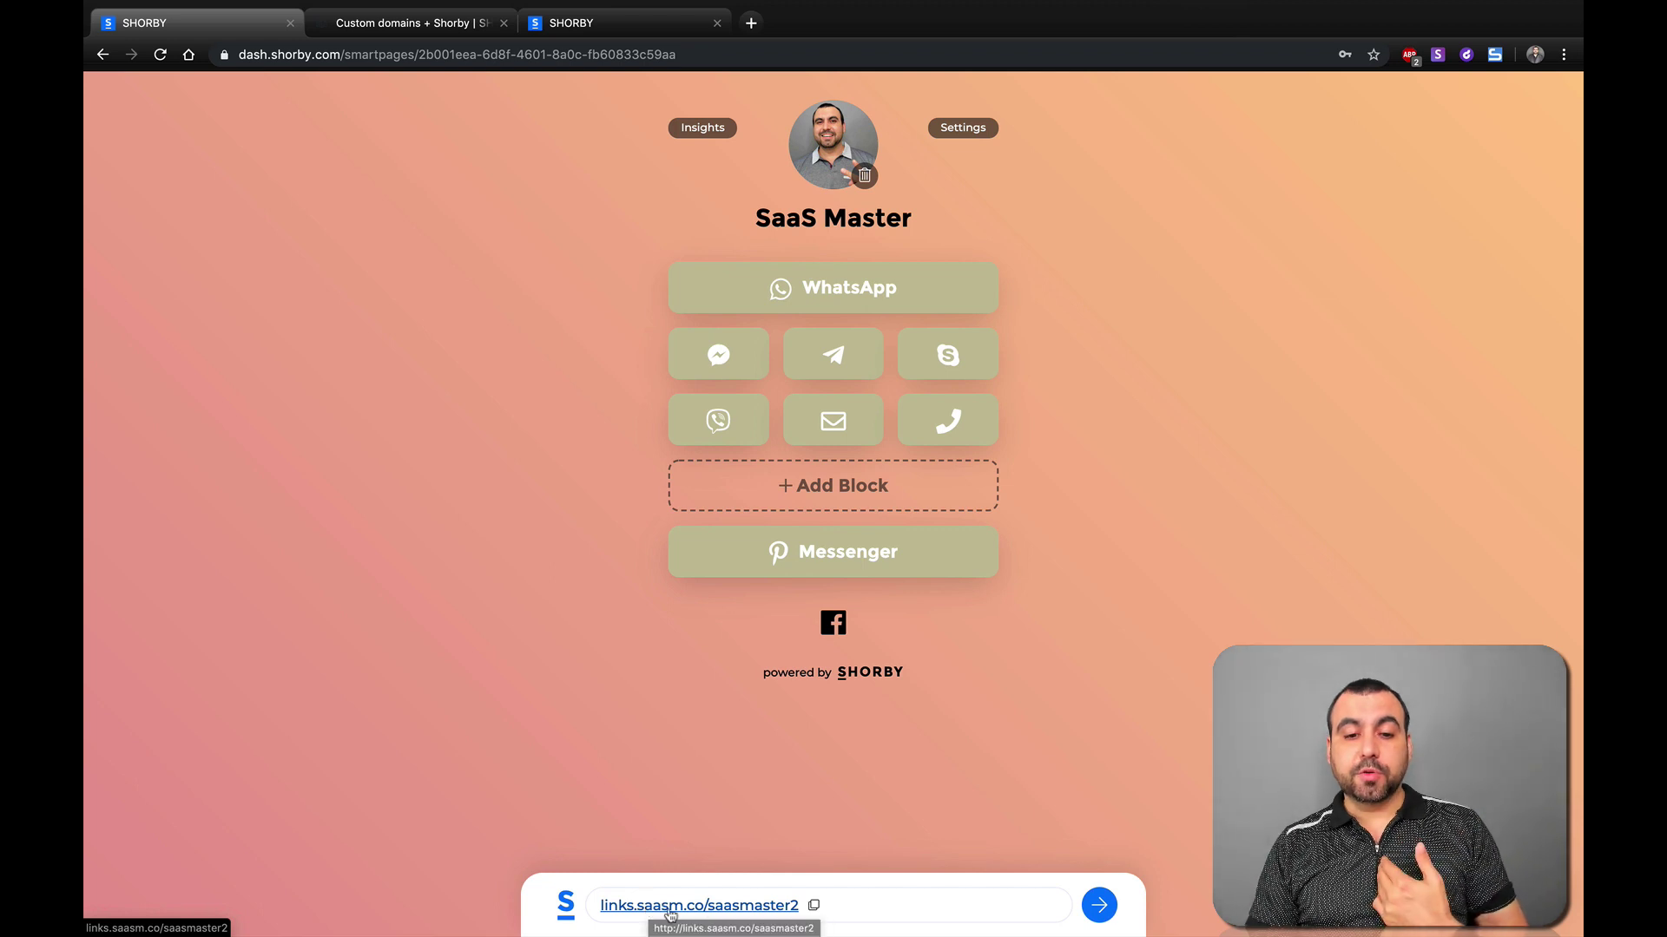
{"action": "left_click", "coordinate": [1099, 905]}
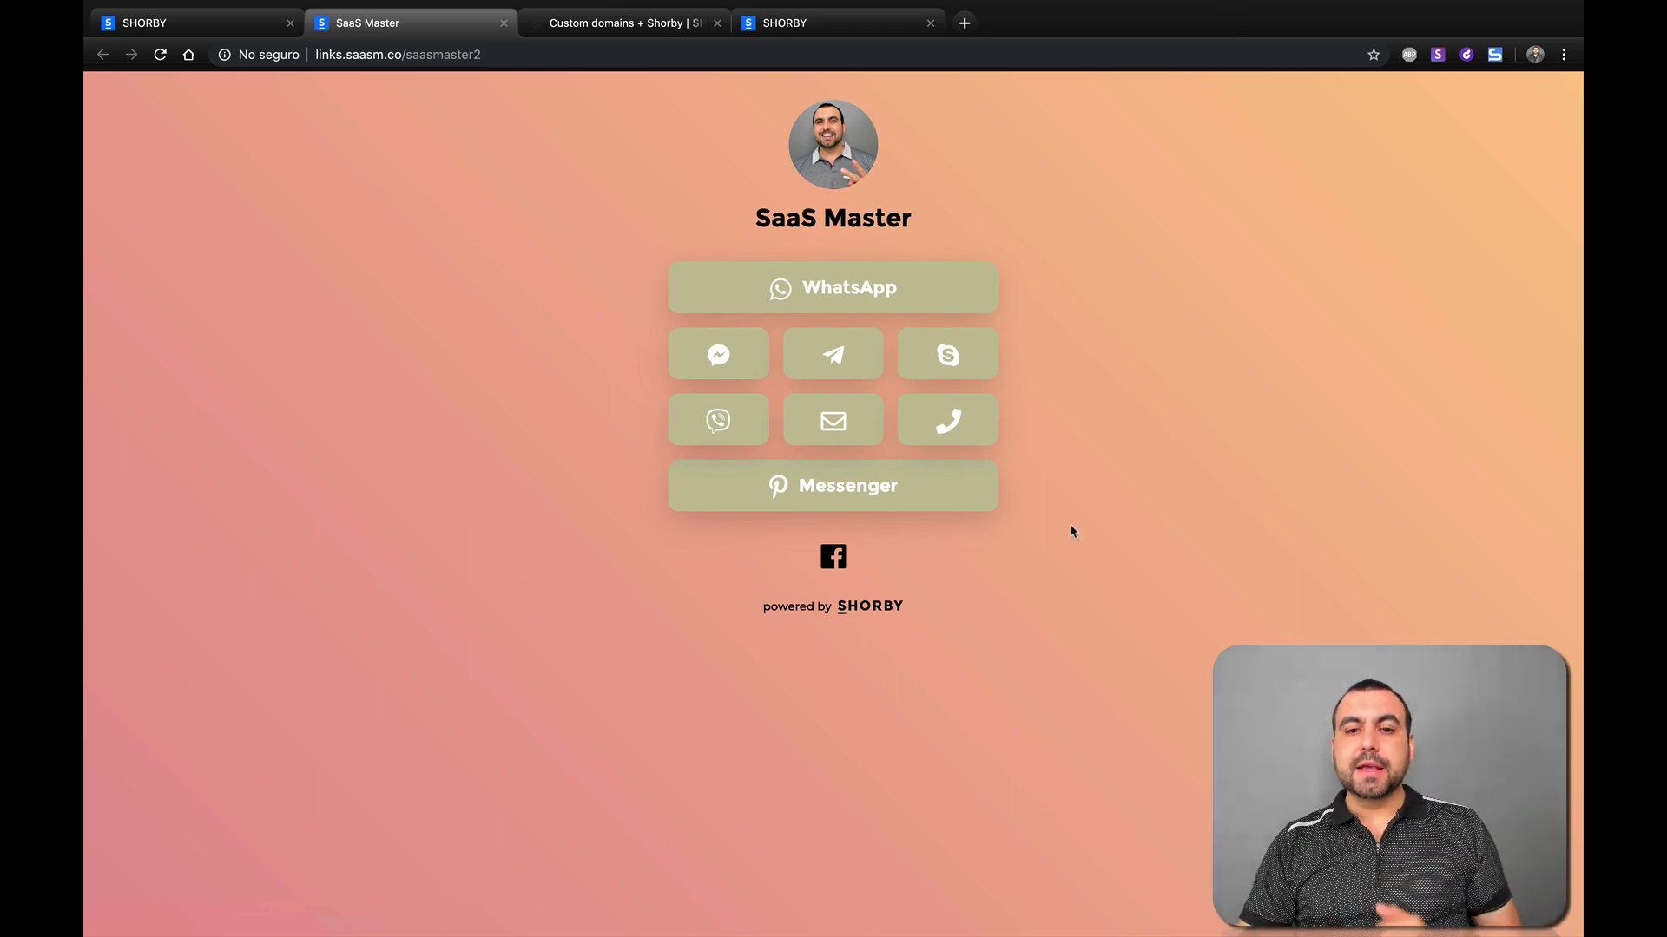
- Preview the live SaaS Master page in DevTools device mode, then return to the Shorby editor
{"action": "right_click", "coordinate": [1079, 406]}
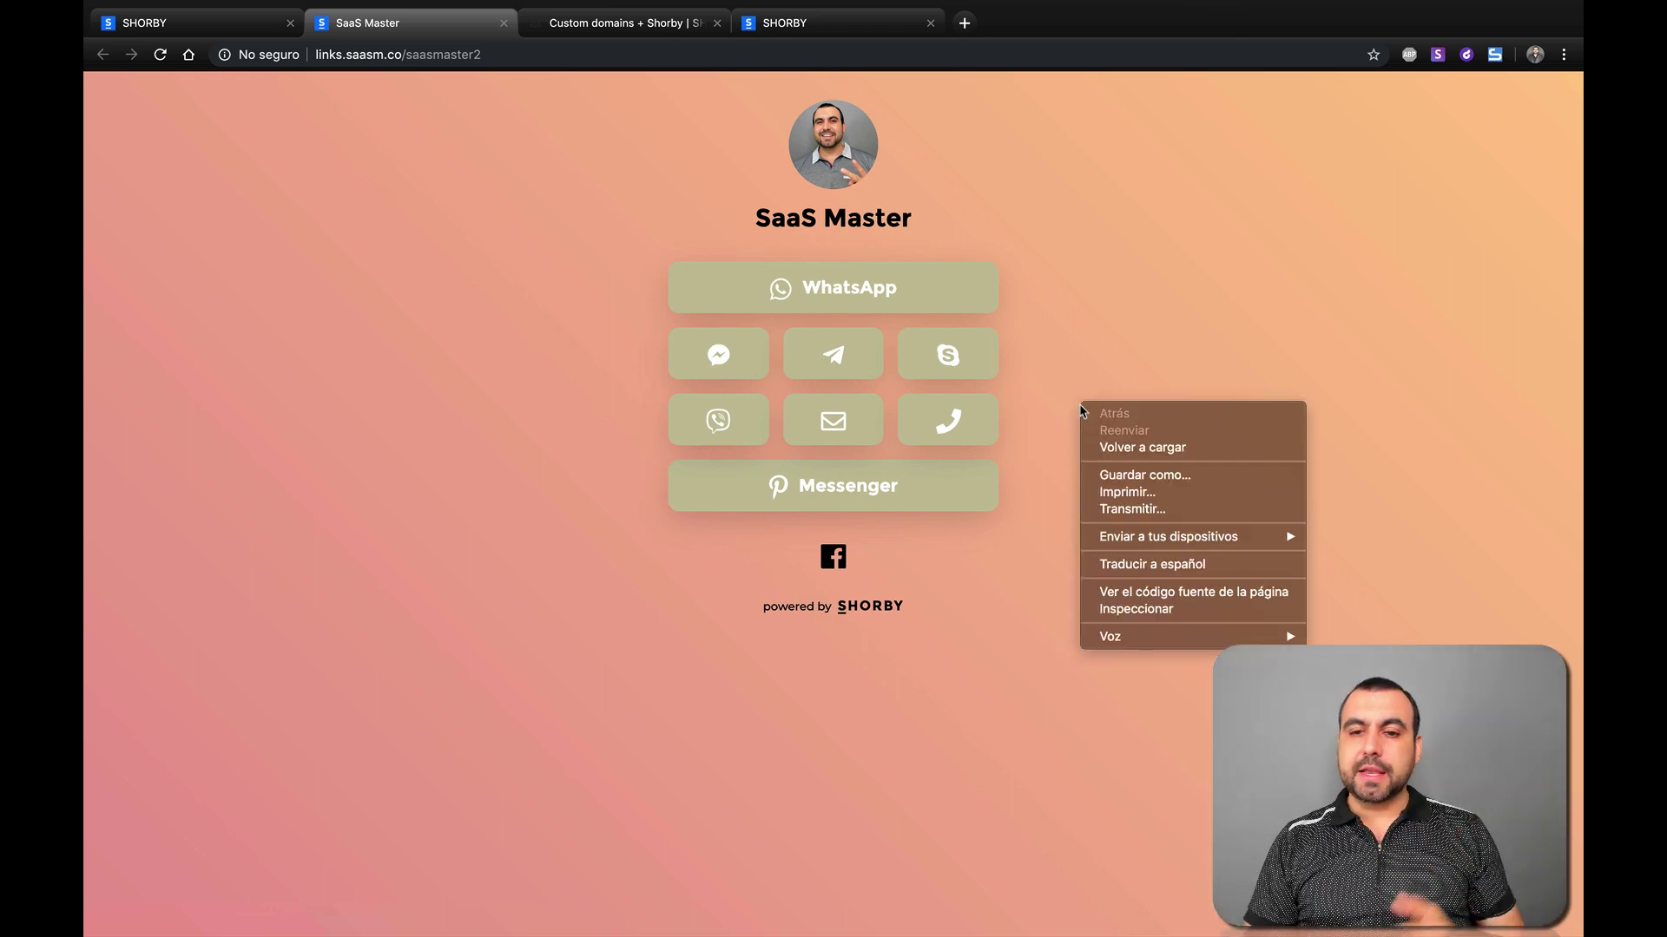
{"action": "left_click", "coordinate": [1165, 610]}
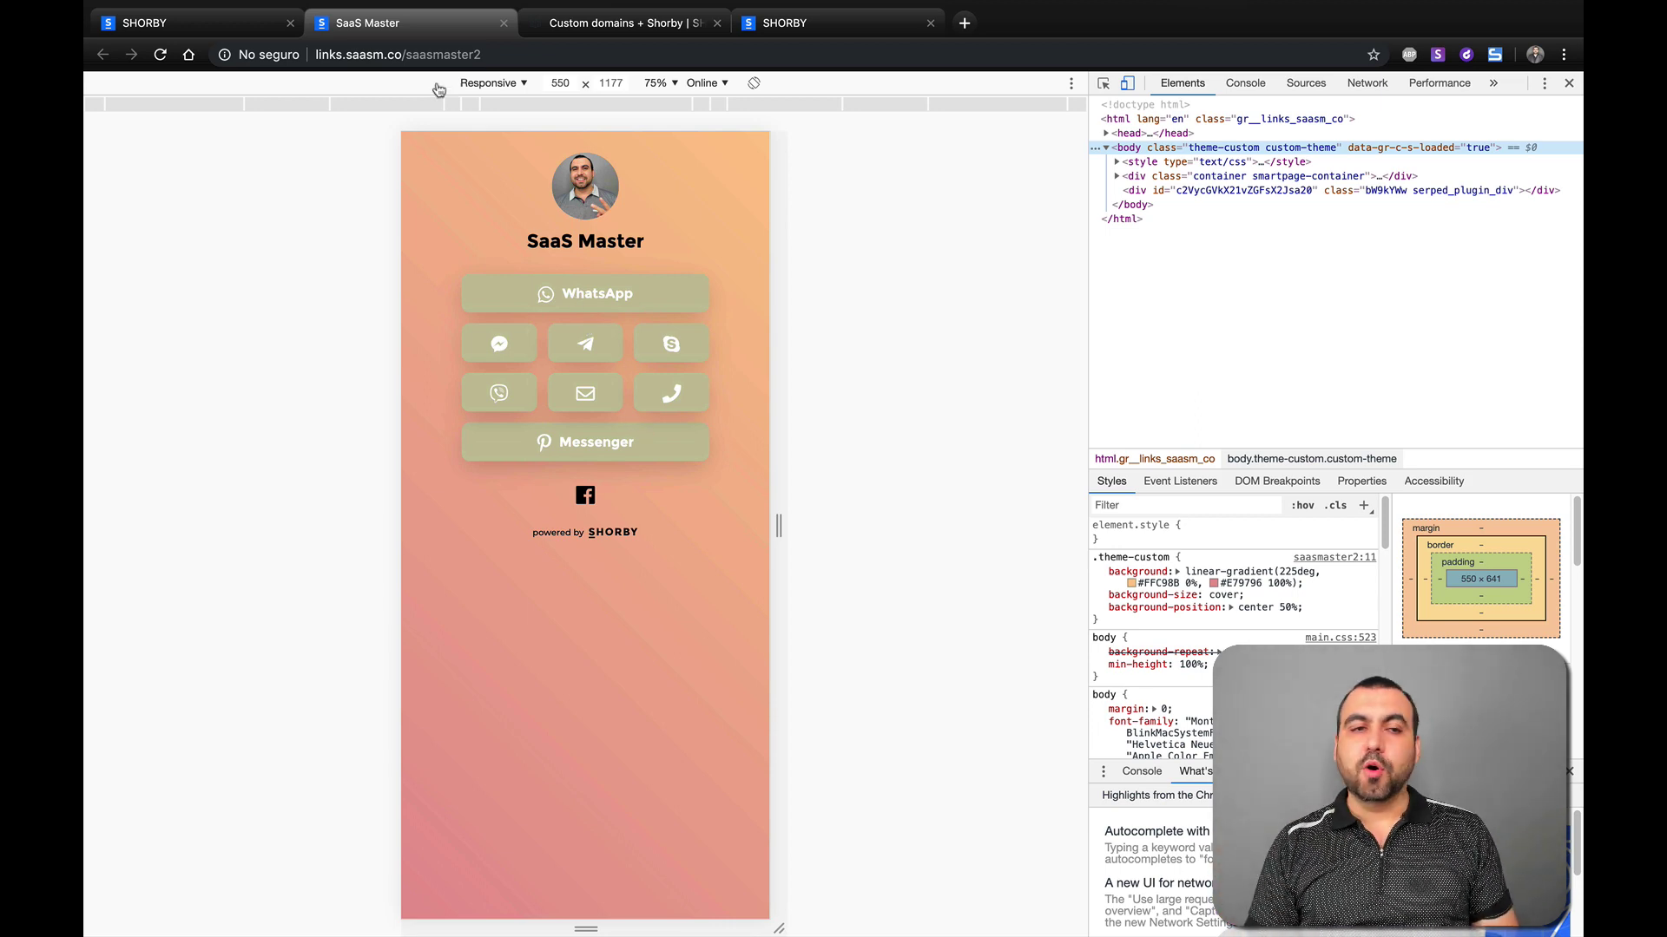
{"action": "left_click", "coordinate": [252, 26]}
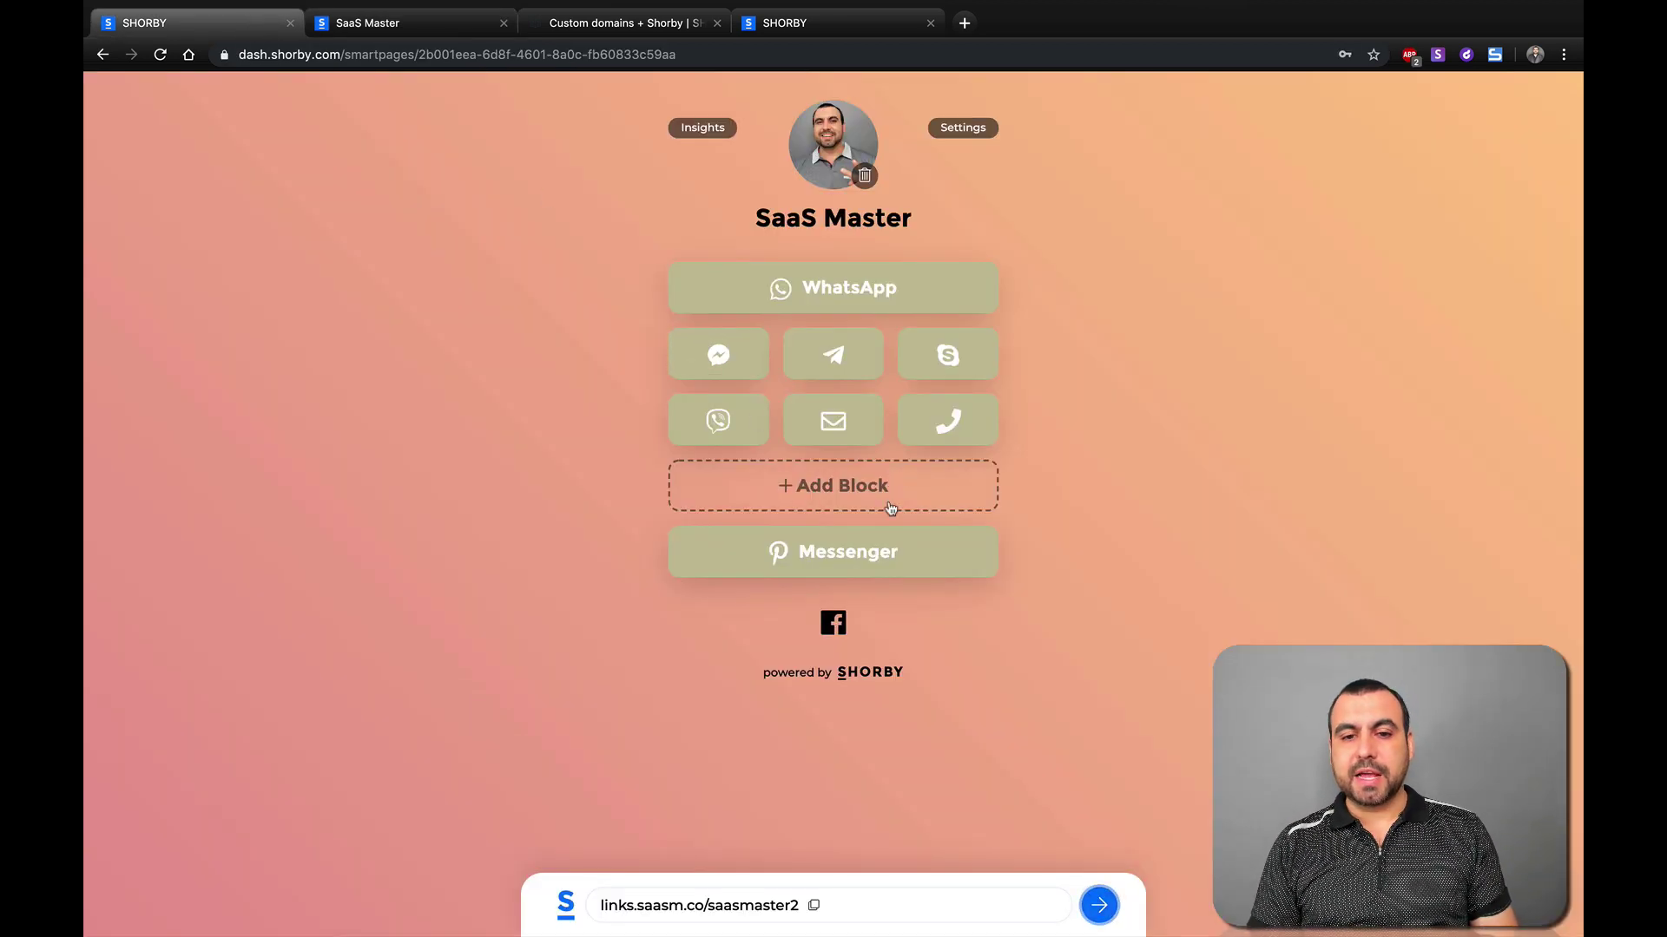
- Add a new block, trying card, banner and image layouts before settling on plain text
{"action": "left_click", "coordinate": [855, 503]}
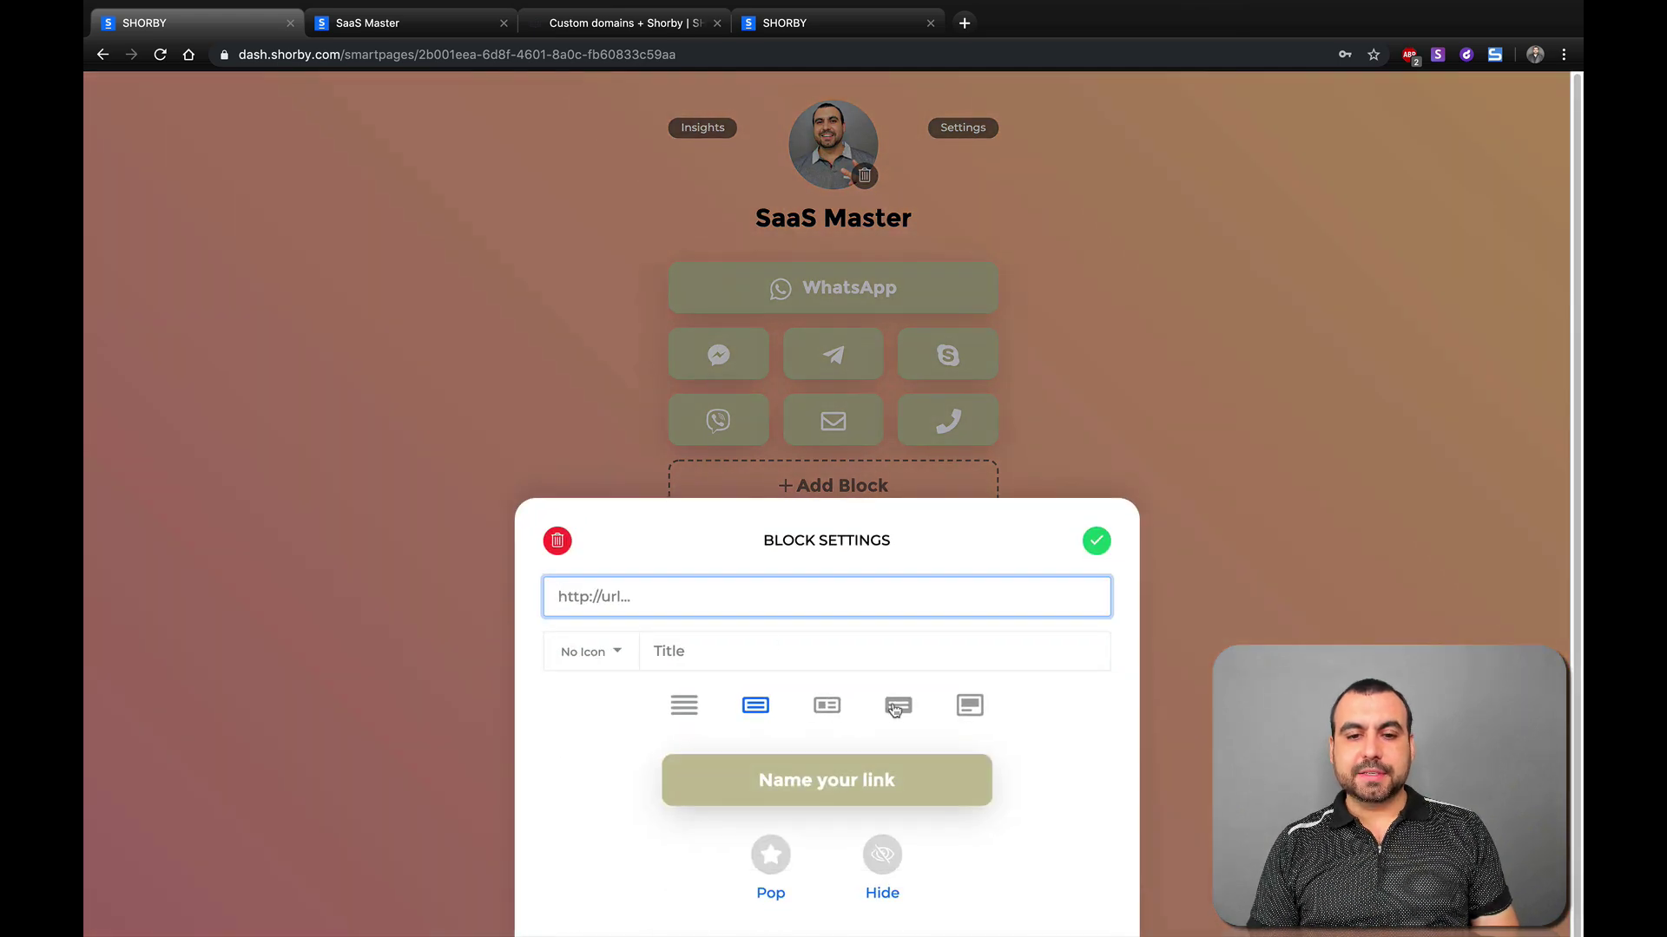
{"action": "left_click", "coordinate": [827, 706]}
{"action": "left_click", "coordinate": [896, 708]}
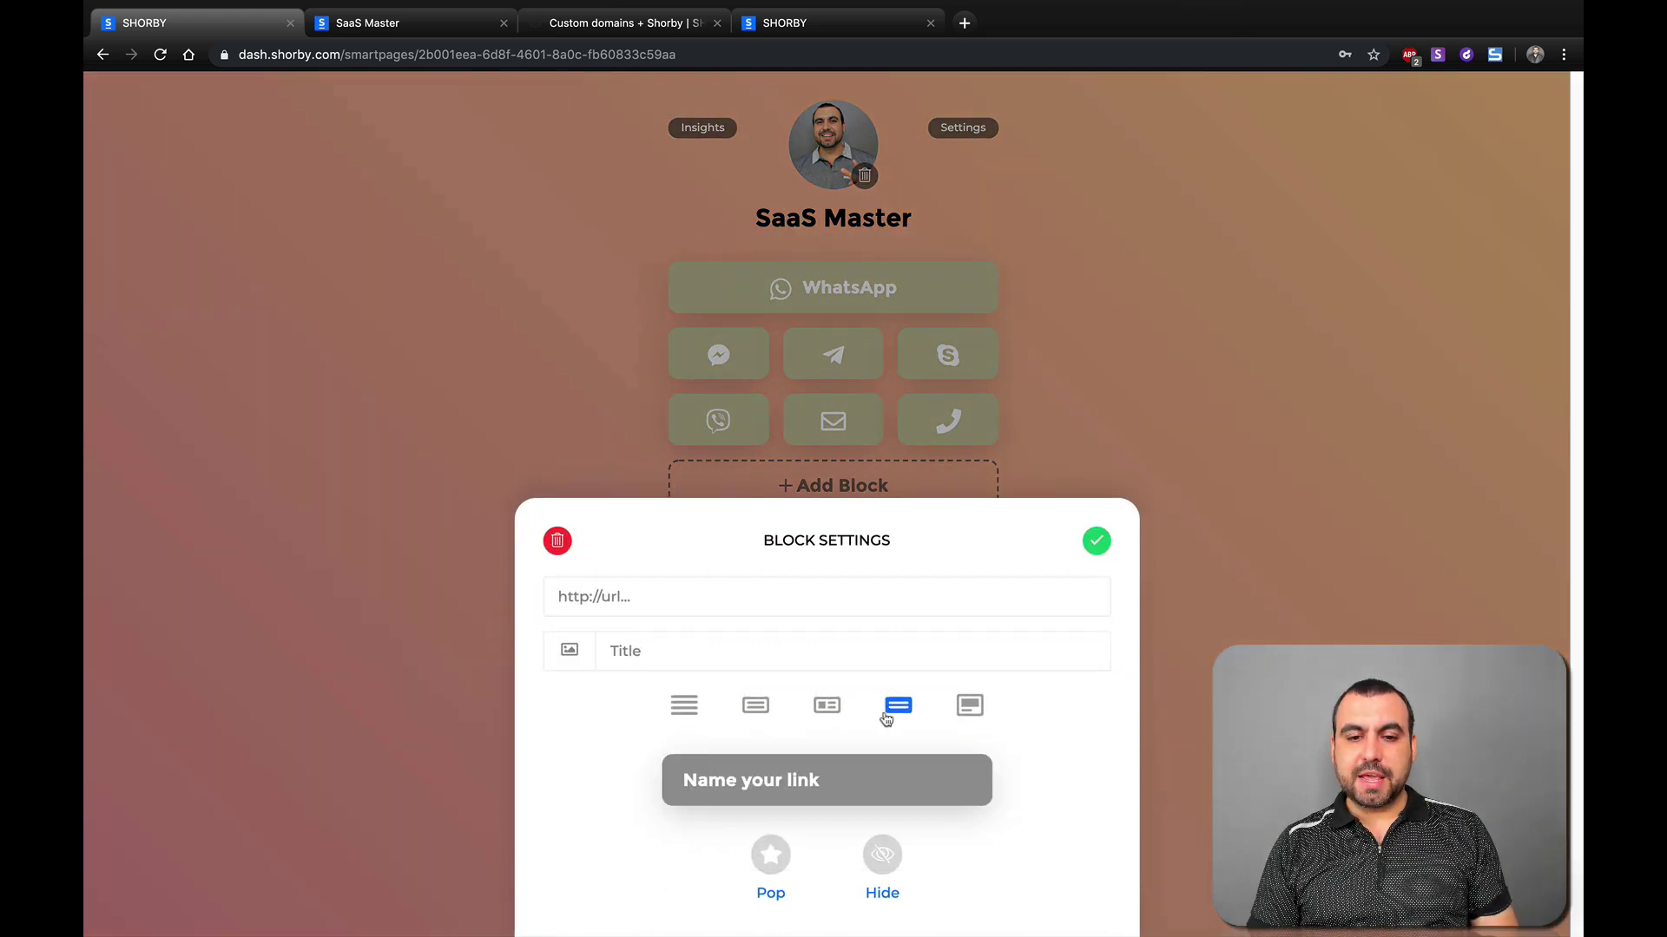
{"action": "left_click", "coordinate": [969, 706]}
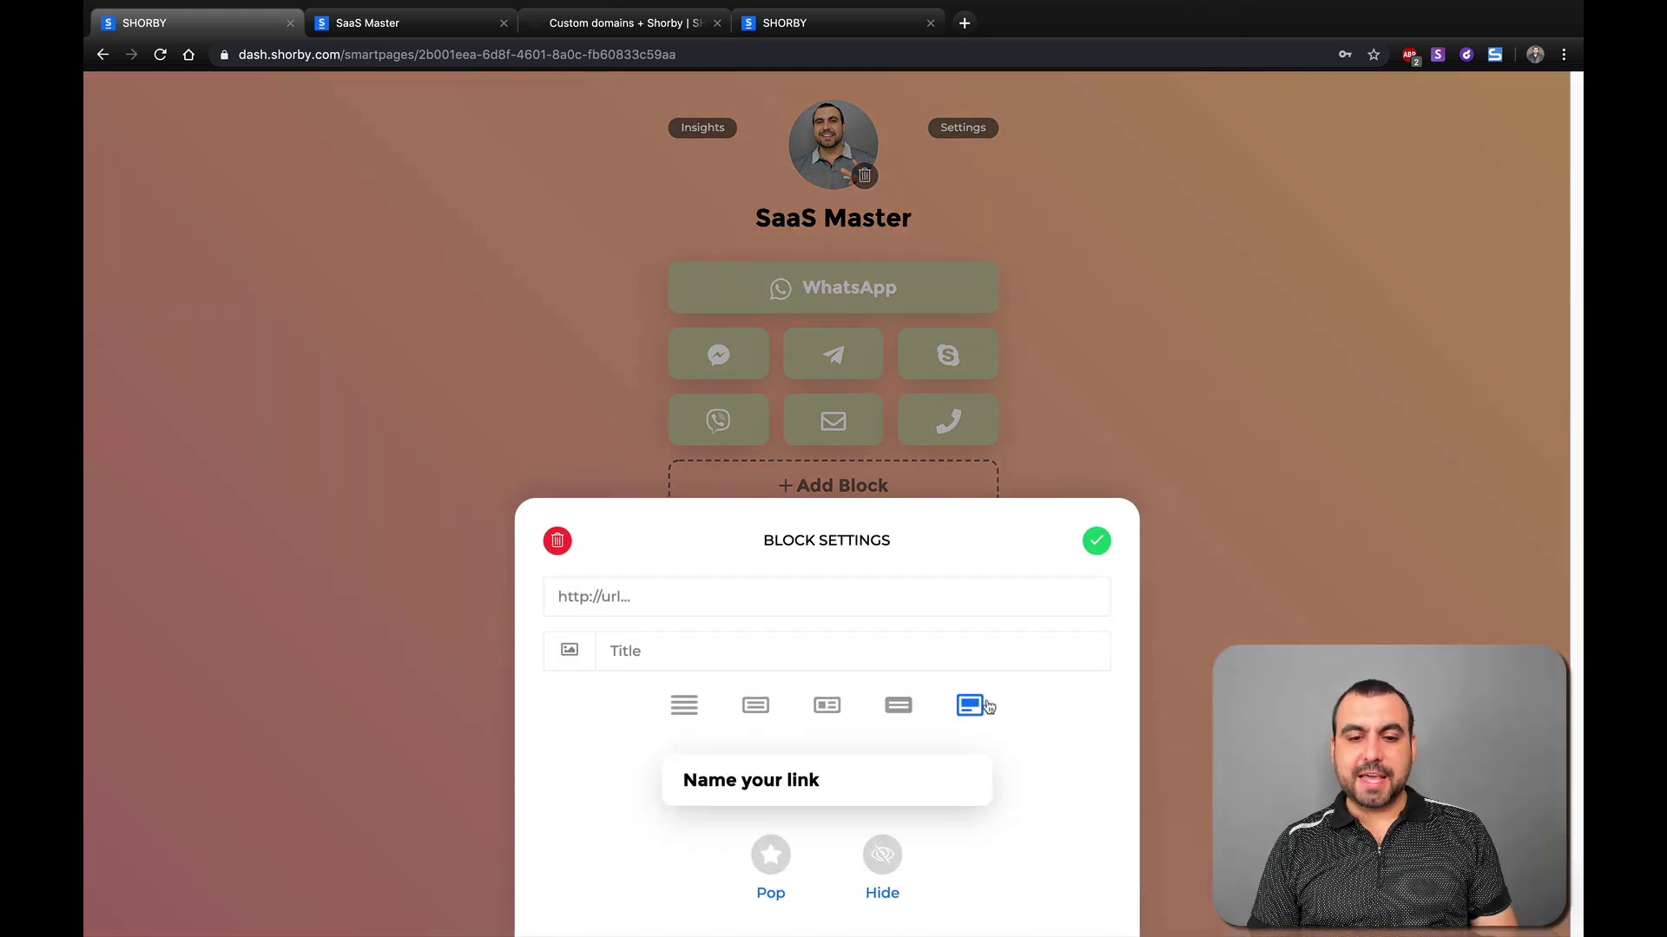
{"action": "left_click", "coordinate": [677, 705]}
- Title the text block 'big deal going on', add filler body text, and save it
{"action": "left_click", "coordinate": [638, 631]}
{"action": "left_click", "coordinate": [640, 651]}
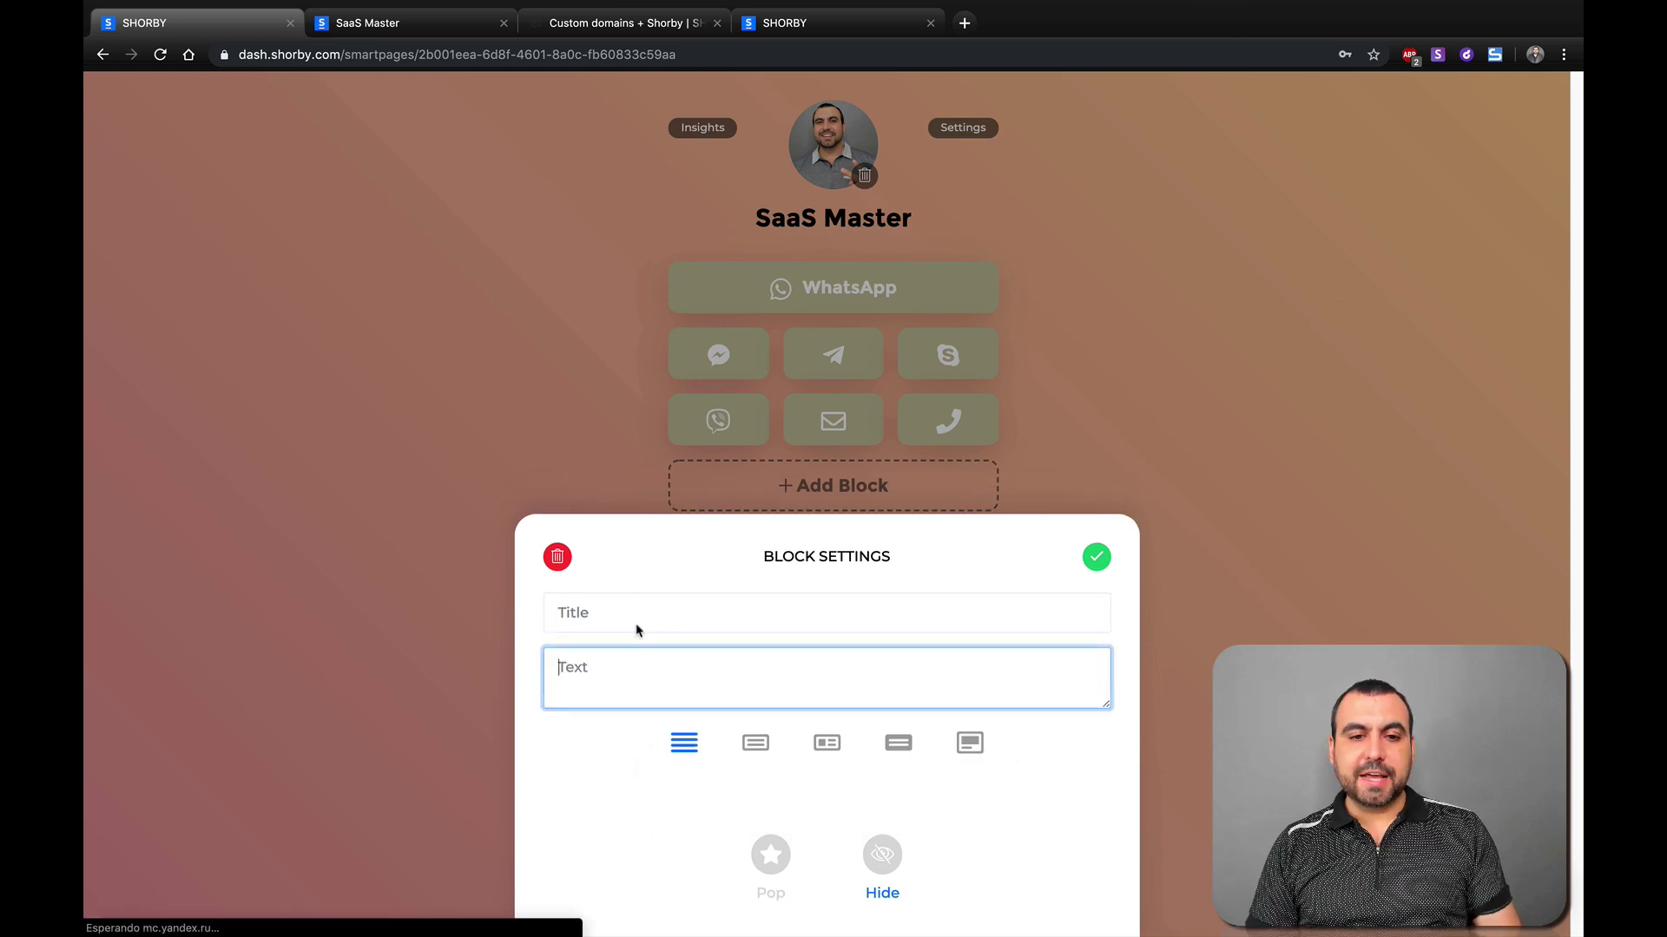
{"action": "left_click", "coordinate": [636, 603]}
{"action": "type", "text": "test"}
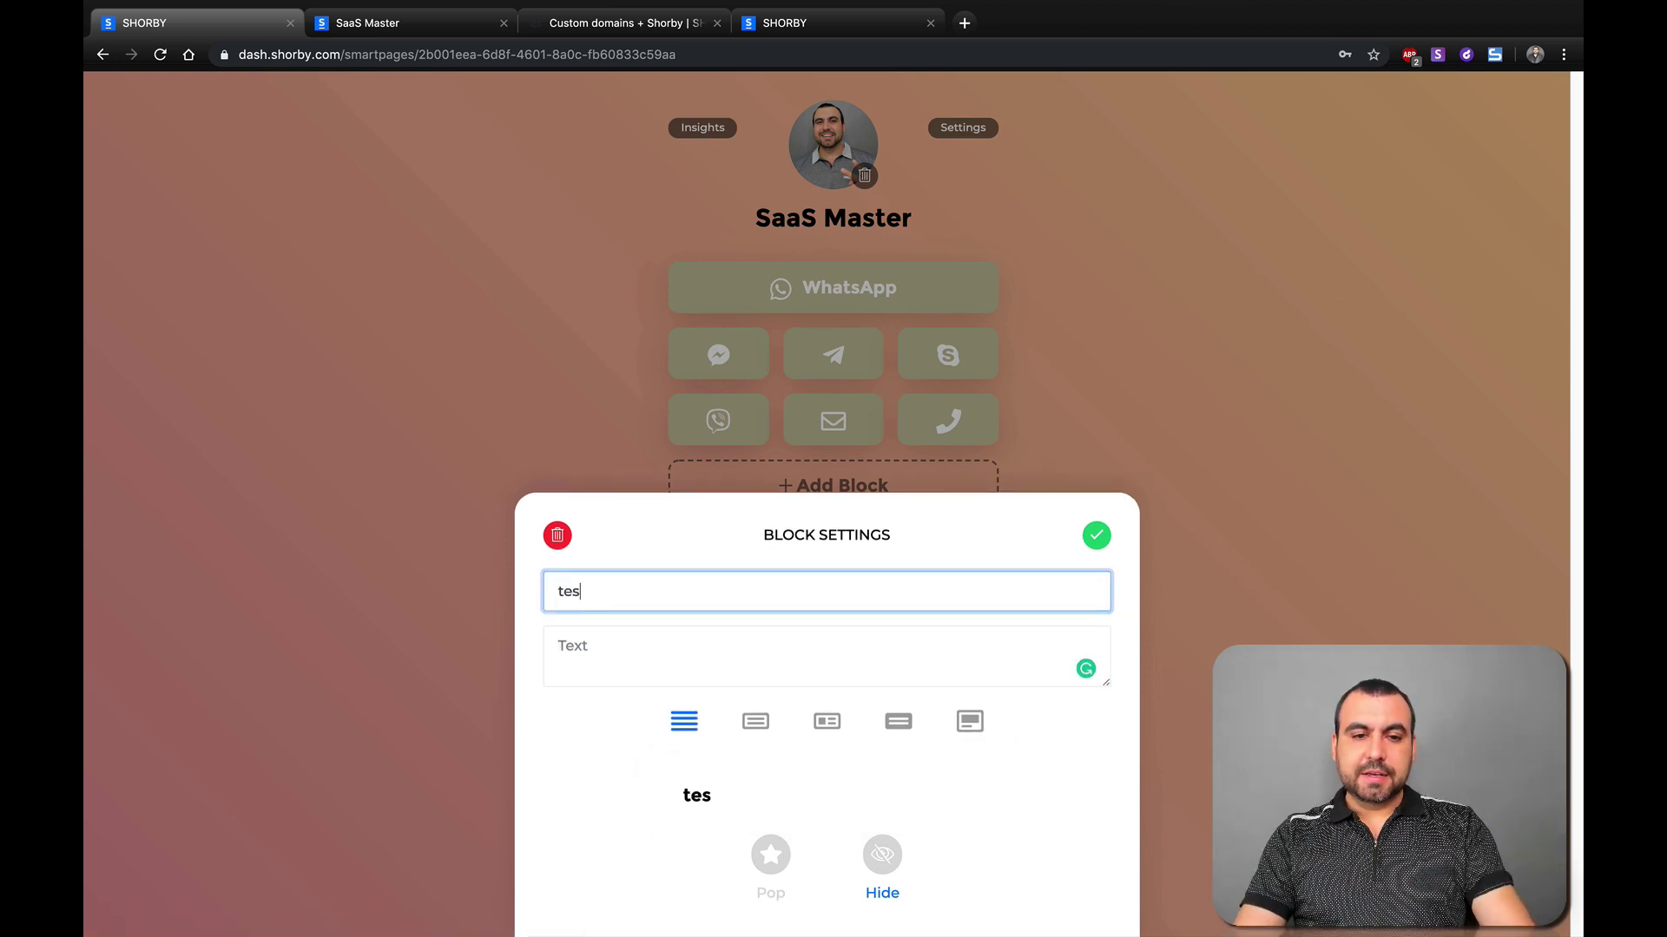
{"action": "key", "text": "BackSpace"}
{"action": "key", "text": "BackSpace"}
{"action": "key", "text": "BackSpace"}
{"action": "key", "text": "BackSpace"}
{"action": "type", "text": "big deal going on"}
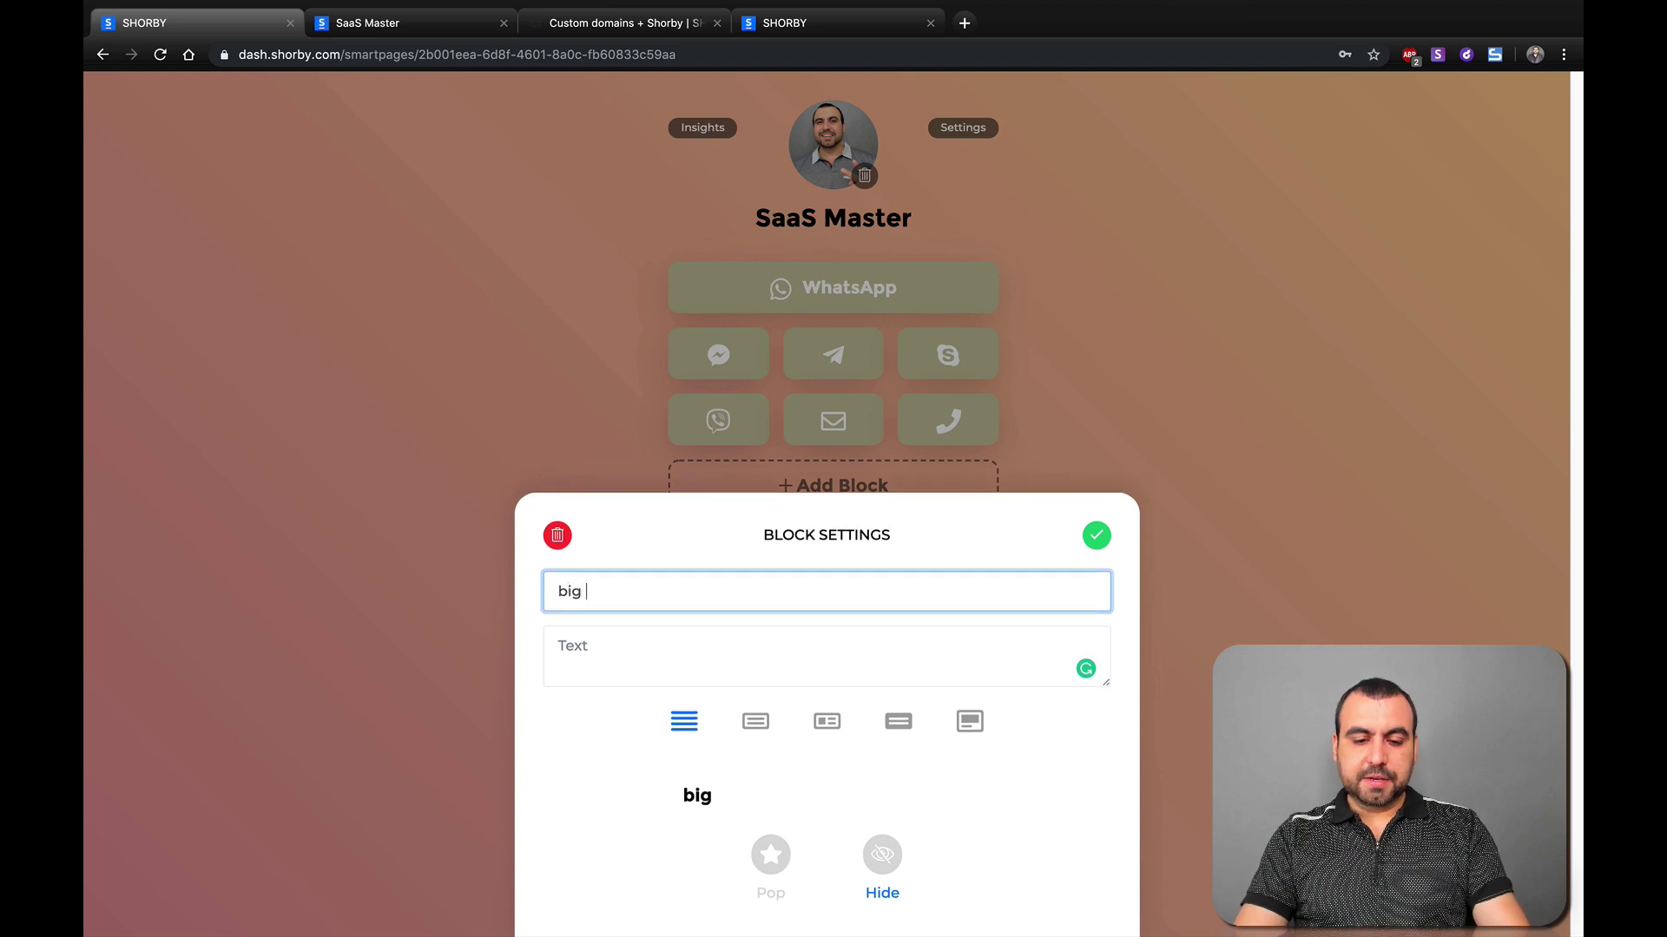
{"action": "left_click", "coordinate": [703, 677]}
{"action": "type", "text": "asedyfiugohpj` kikjyhtsgraarts"}
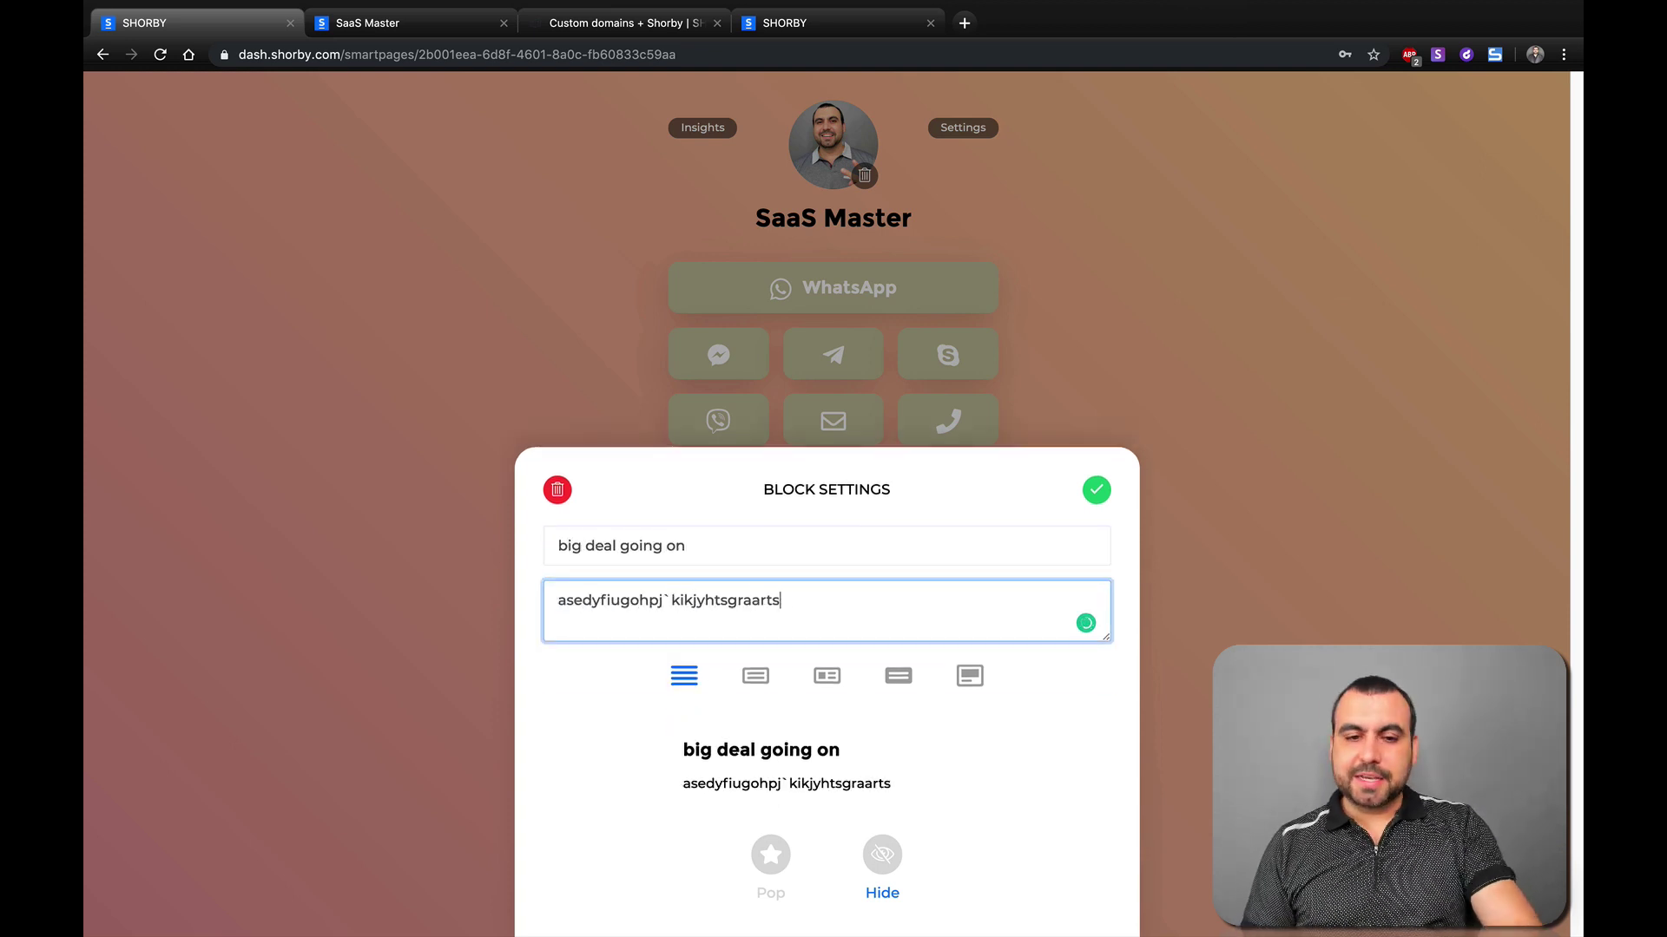
{"action": "type", "text": "yukujyht"}
{"action": "left_click", "coordinate": [1096, 491]}
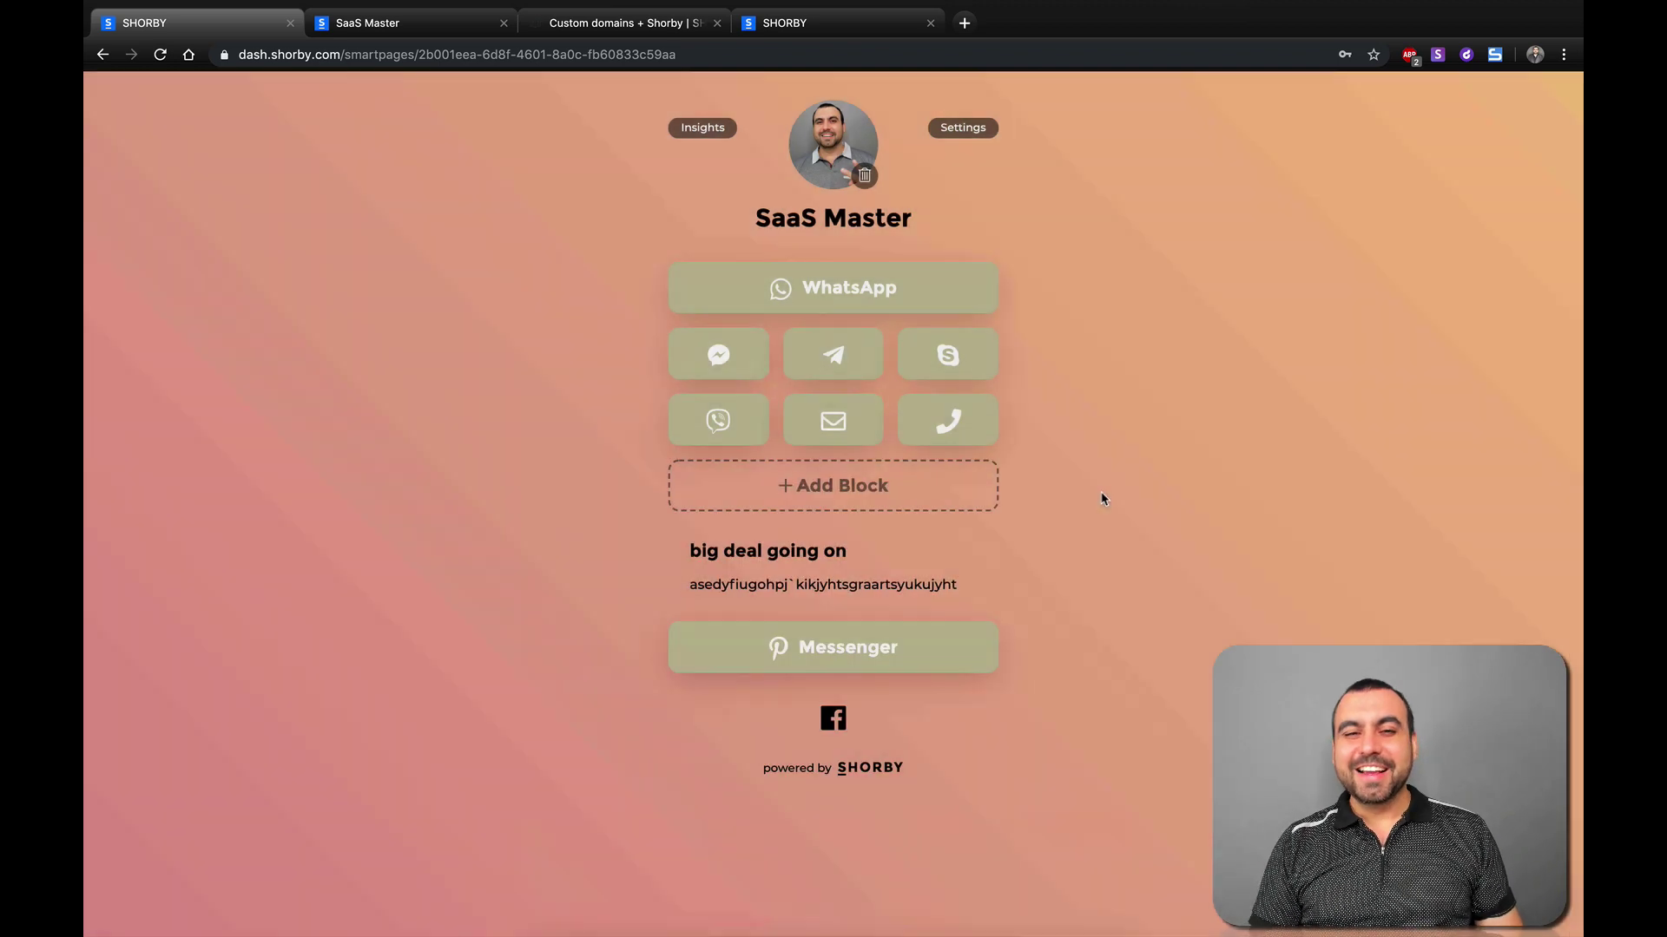